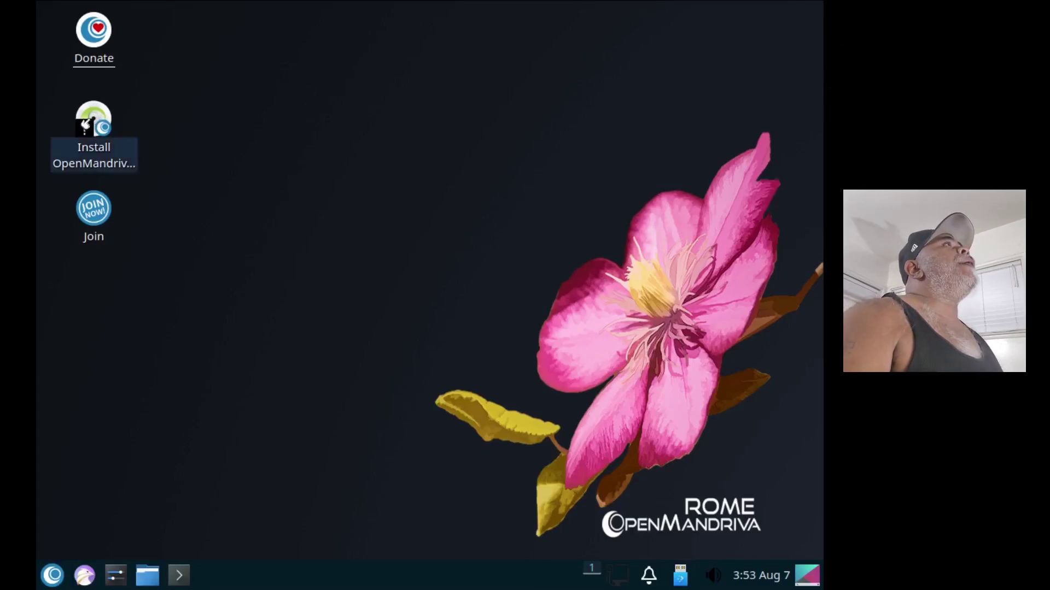
Step: Launch the 'Install OpenMandriva Lx' desktop shortcut to bring up its Execute file prompt
left_click(90, 129)
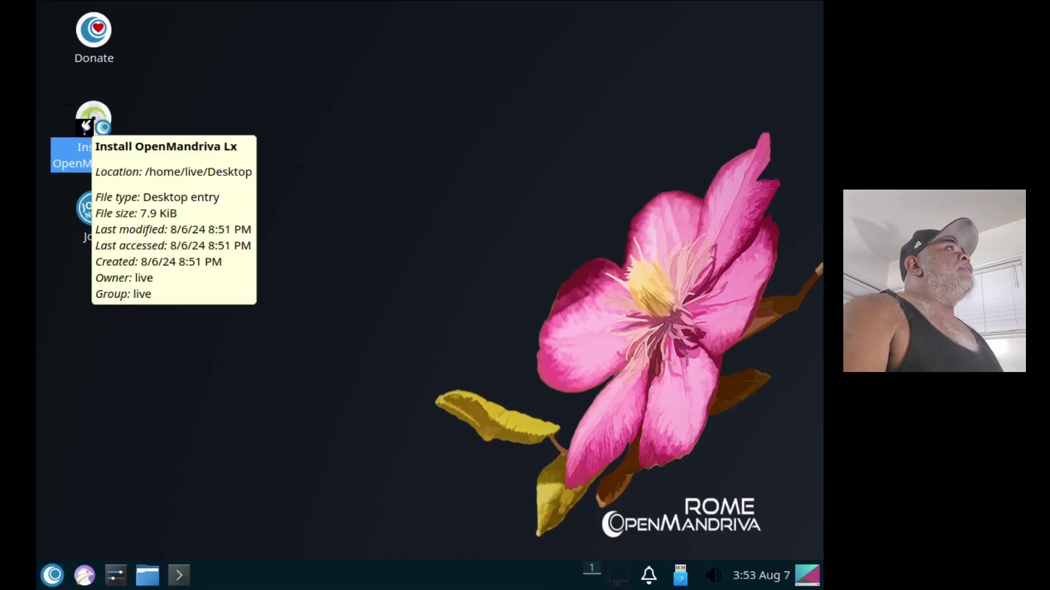
double_click(93, 121)
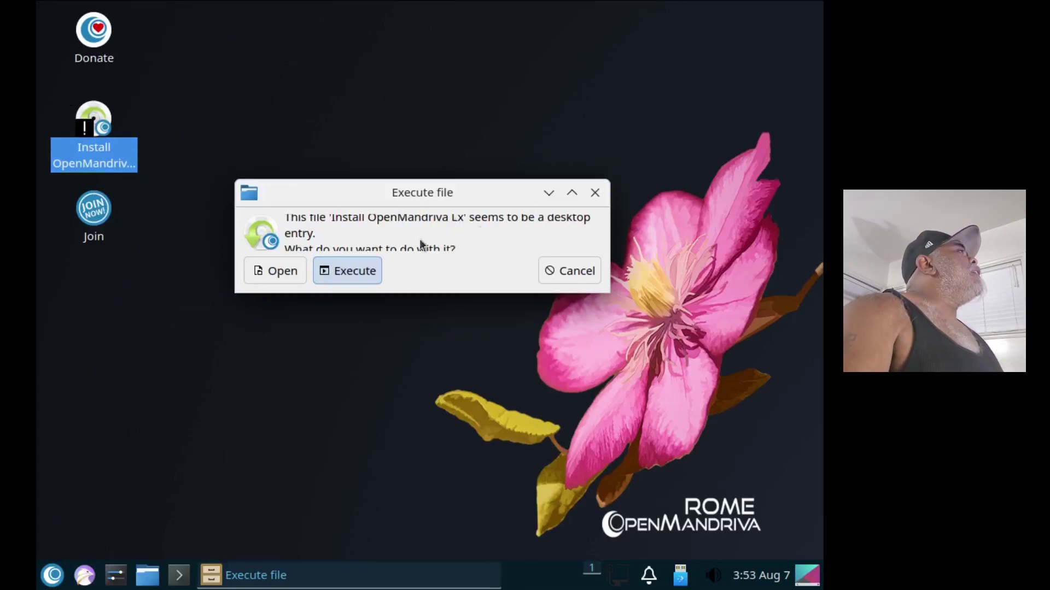
Step: Execute the shortcut to start the OpenMandriva Lx Installer on its American English welcome page
left_click(346, 272)
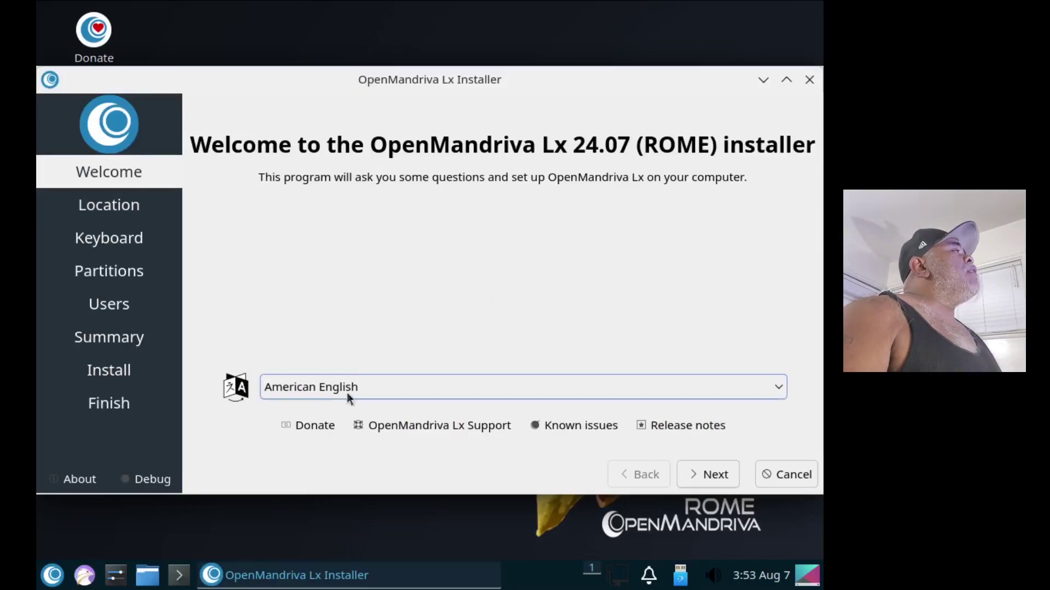
Step: Set the installer's timezone to Los Angeles and continue past the location page
left_click(701, 473)
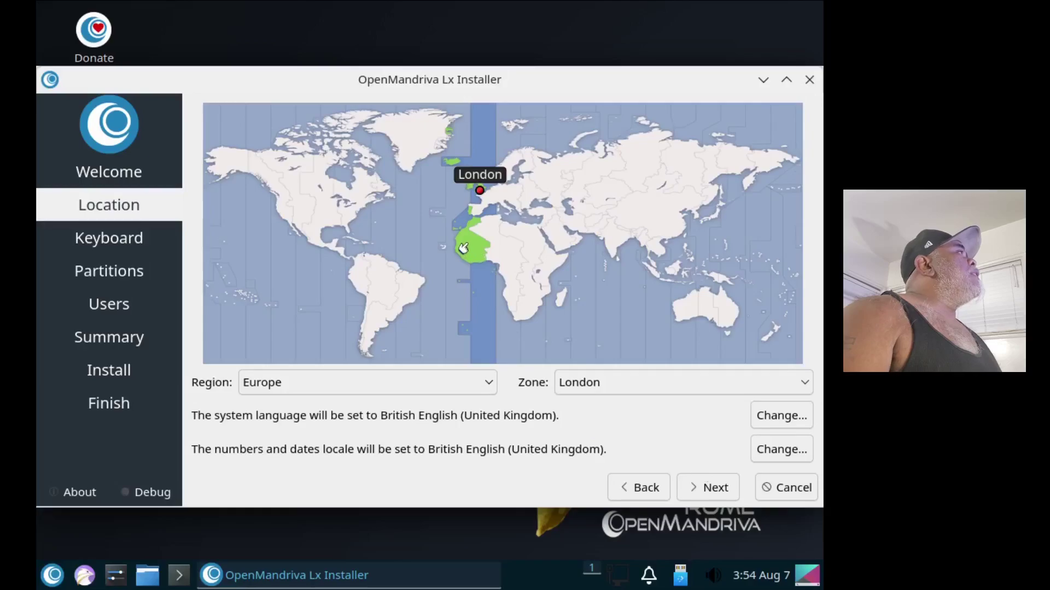
left_click(277, 219)
left_click(713, 488)
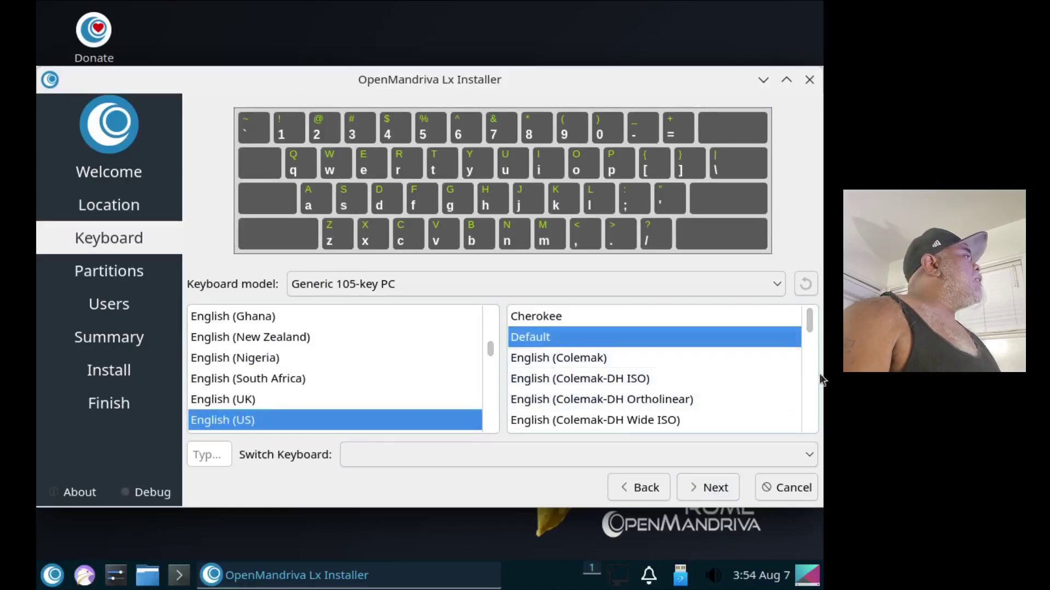
Step: Keep the default keyboard, then choose Erase disk with Swap to file and continue to Users
left_click(717, 488)
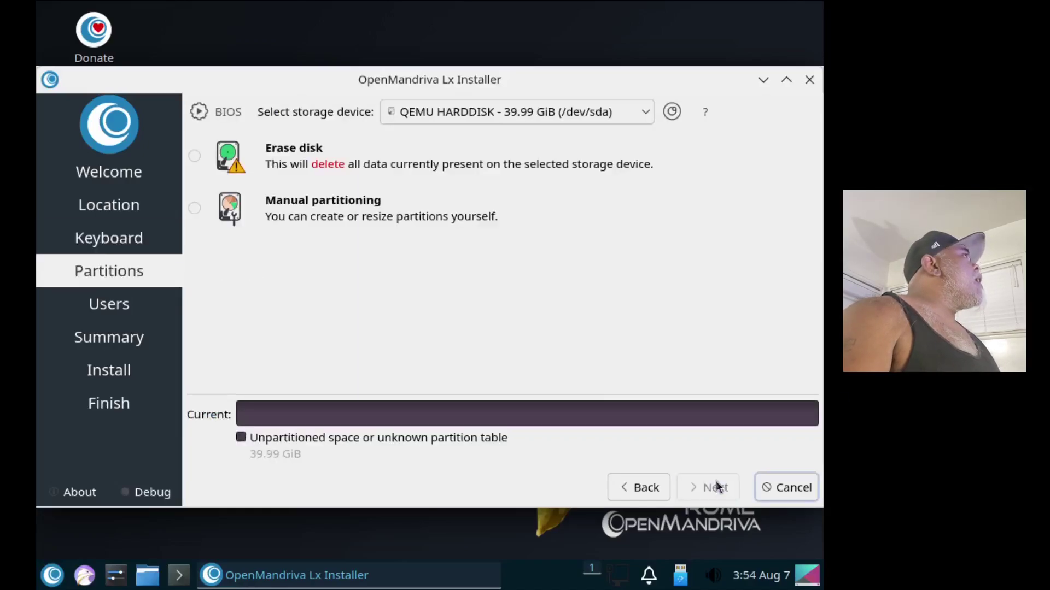
left_click(195, 157)
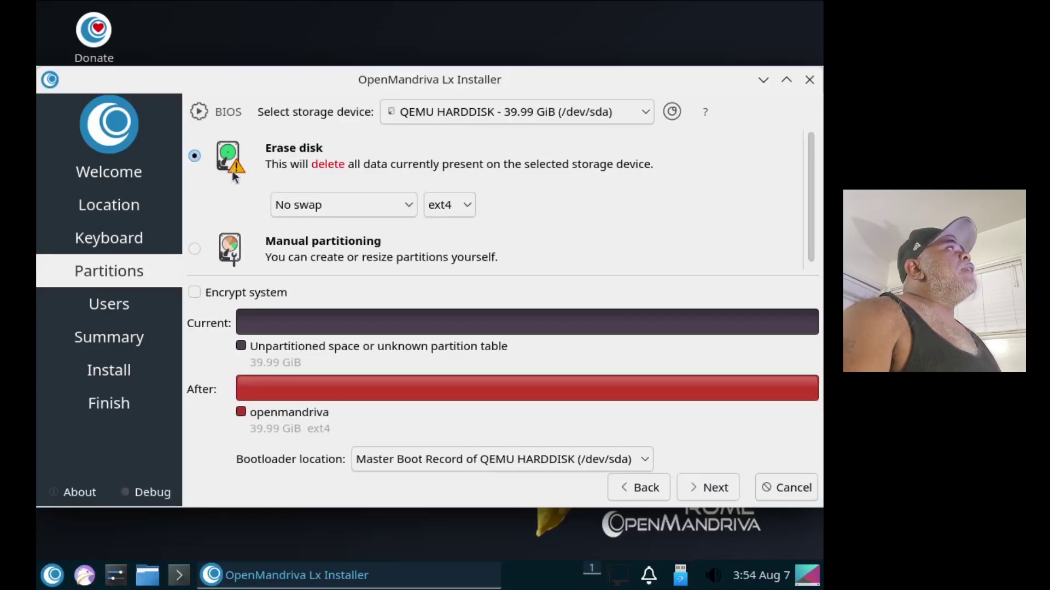
left_click(341, 202)
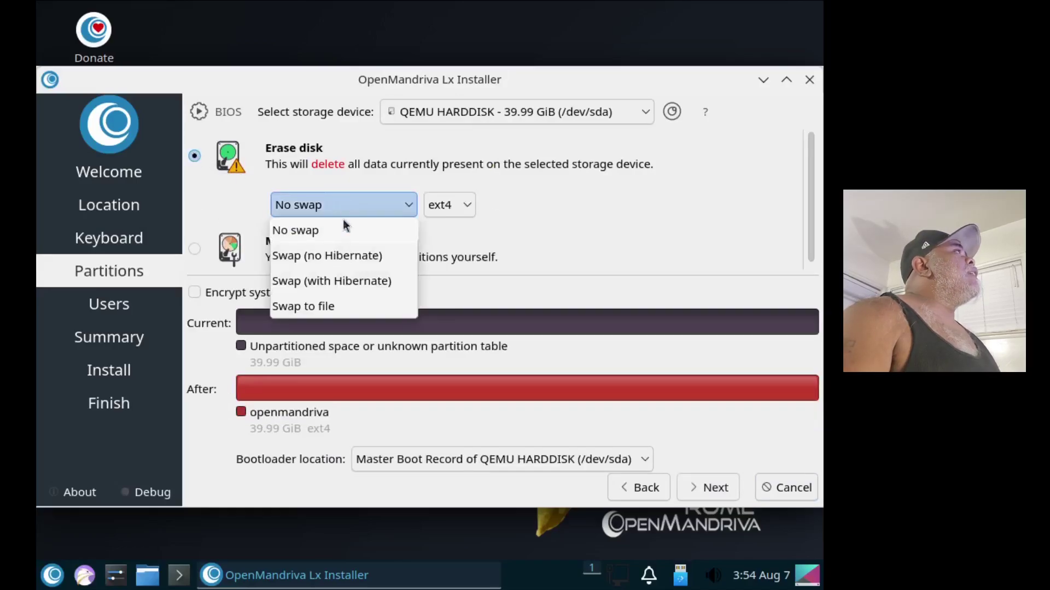
left_click(296, 308)
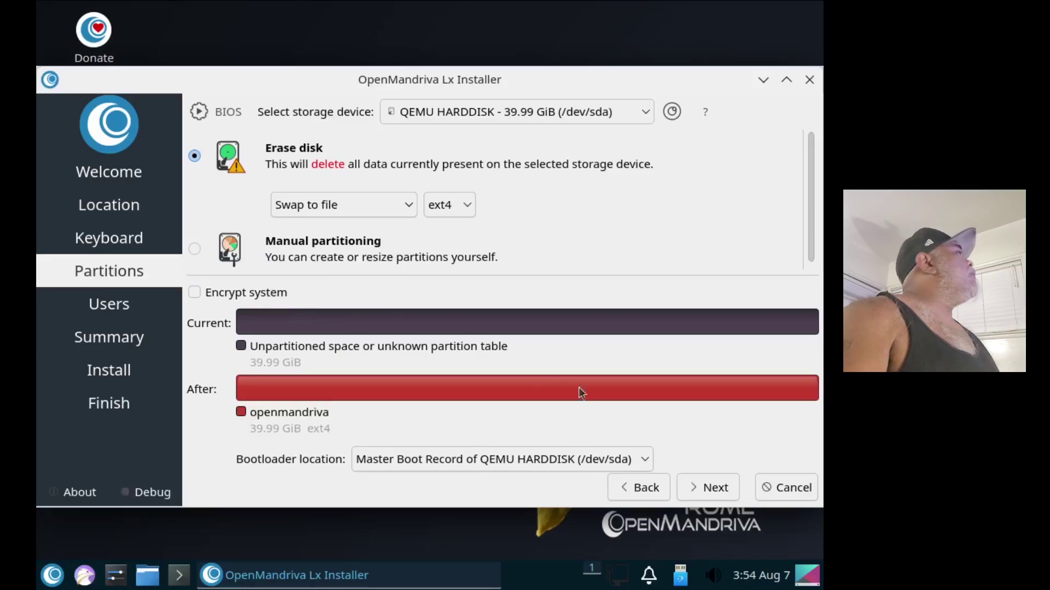
left_click(714, 488)
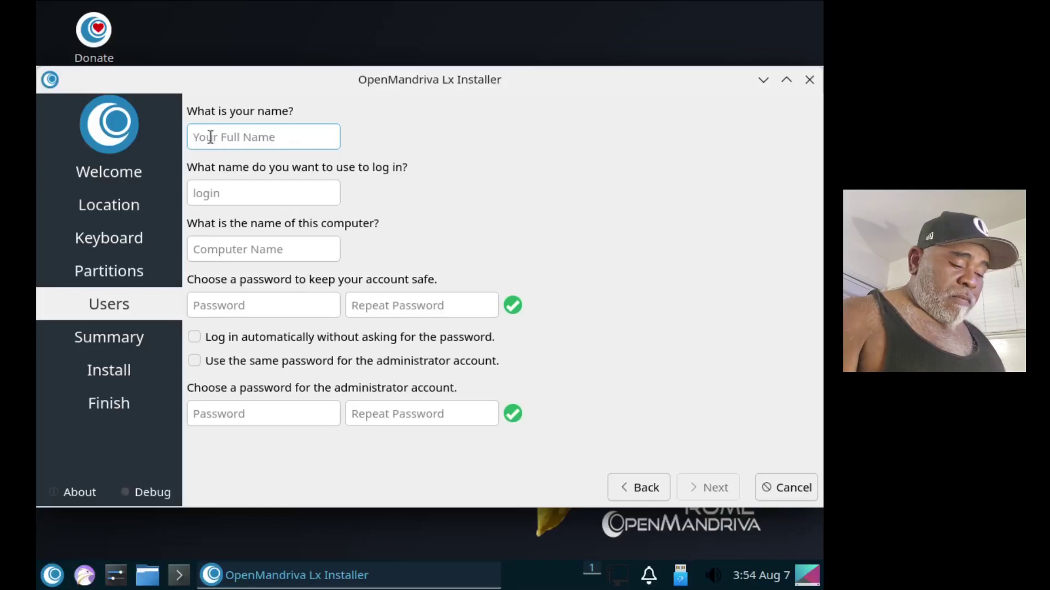
Step: Enter the full name and account password twice, enable auto-login and the same administrator password
type("LinuxH")
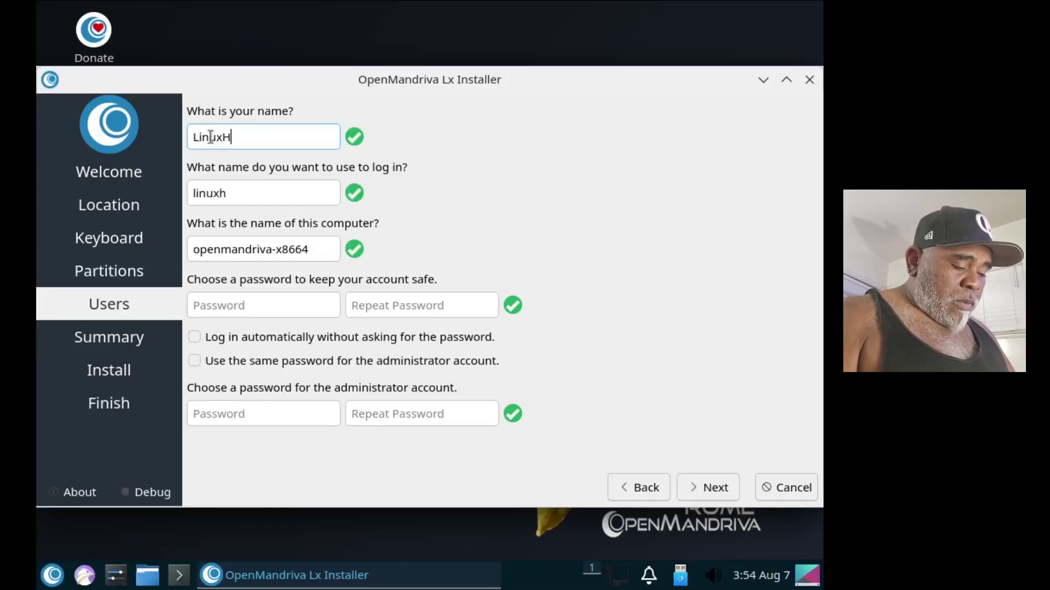
type("ub")
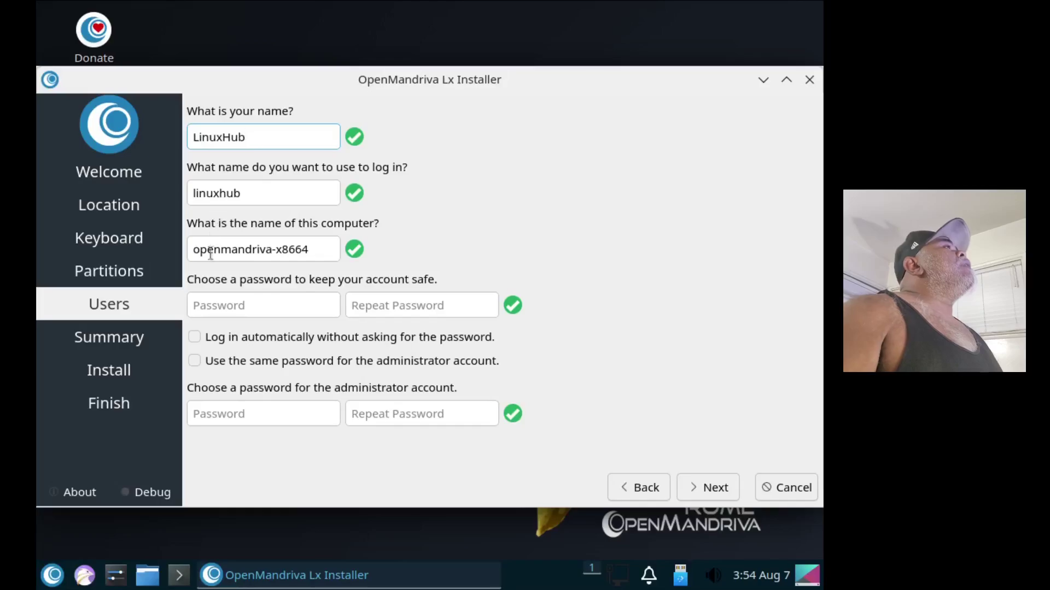
left_click(222, 307)
type("12")
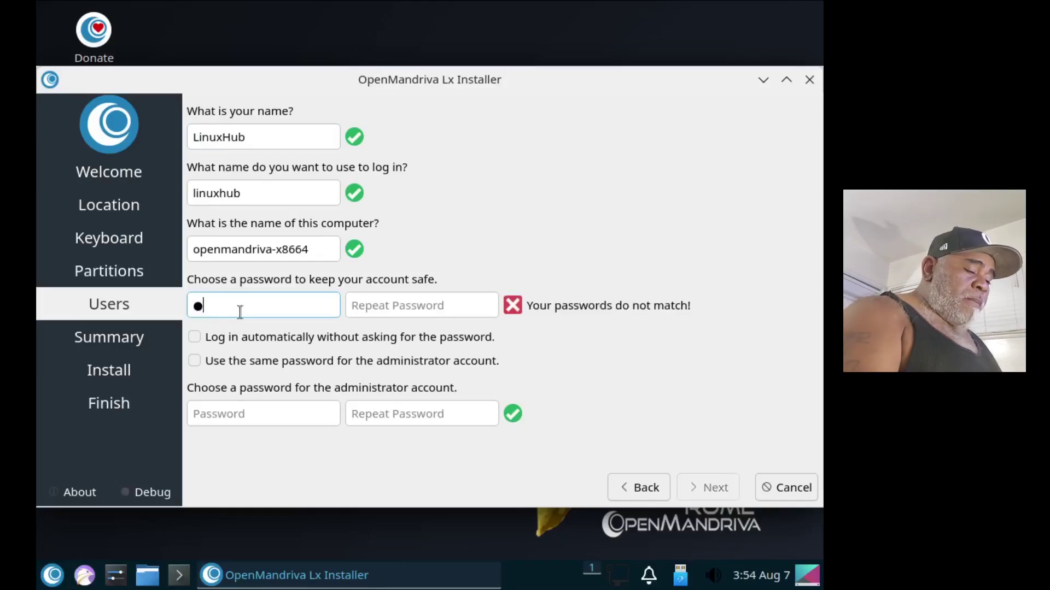
left_click(403, 304)
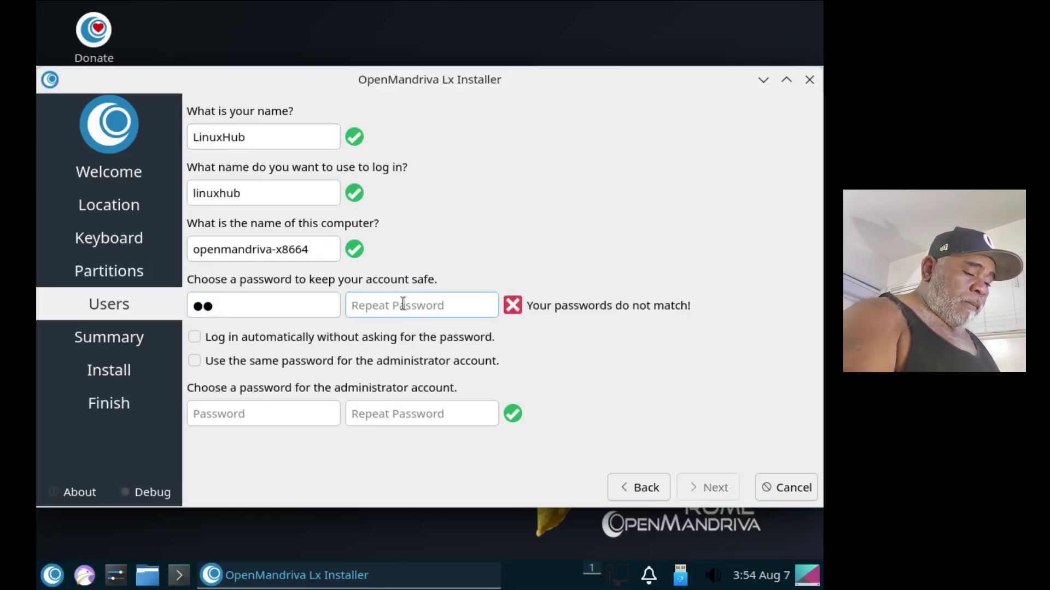
type("12")
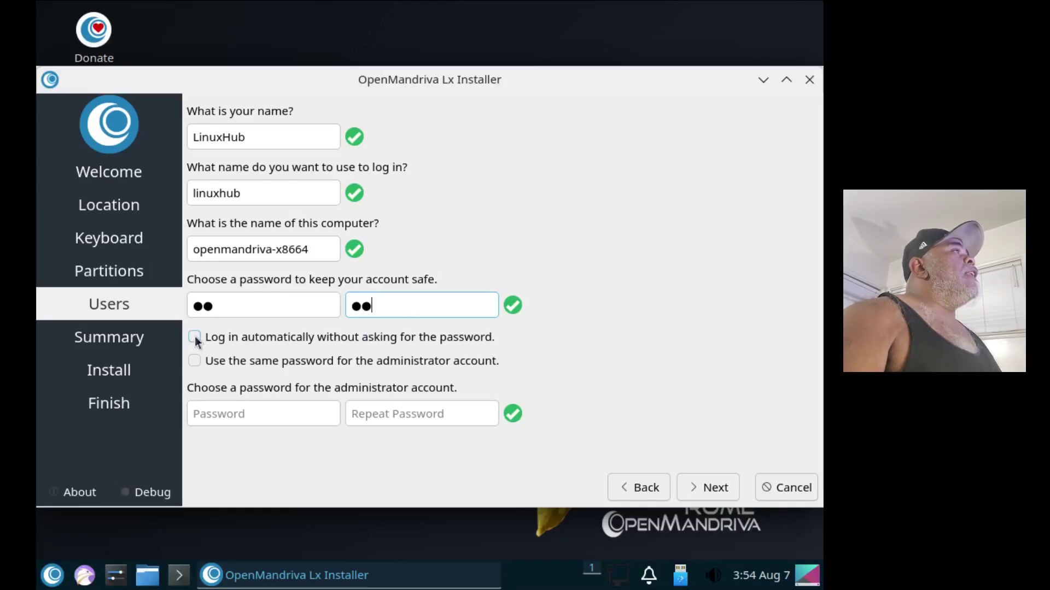
left_click(195, 336)
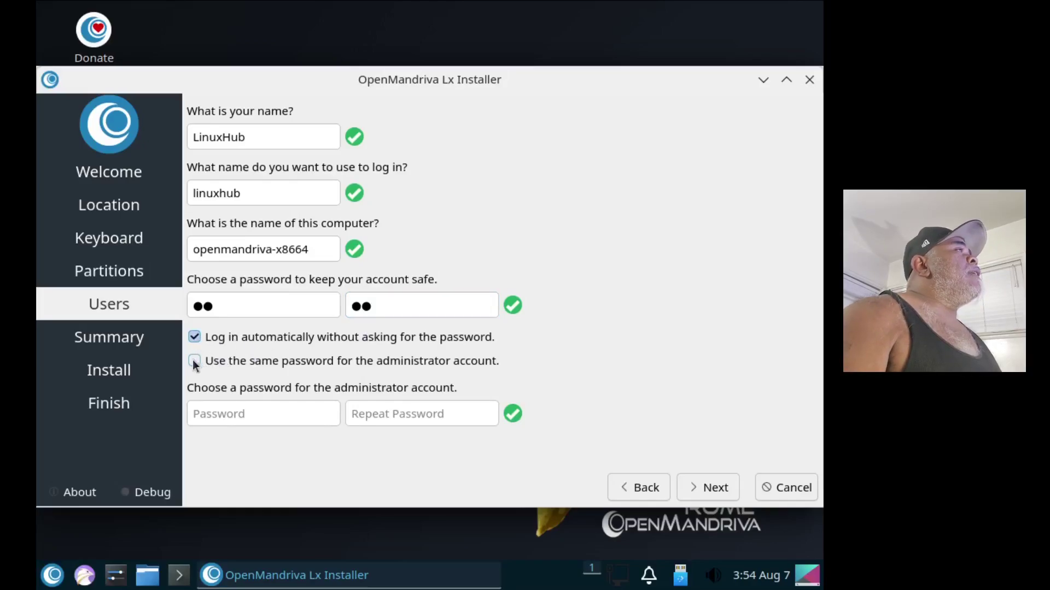
left_click(194, 362)
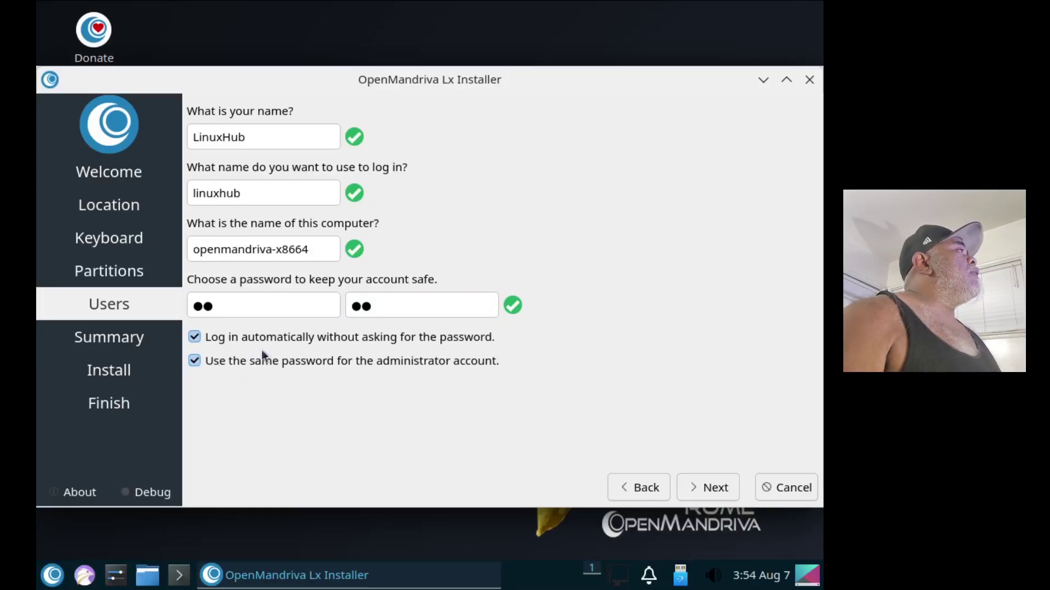
left_click(707, 489)
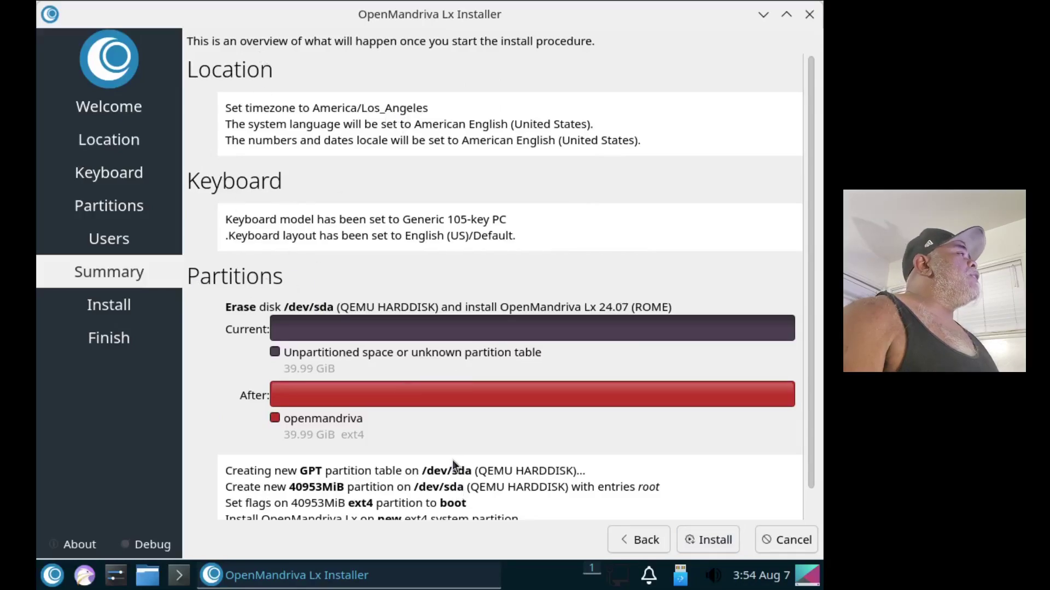
Step: Review the Summary and confirm Install Now to write OpenMandriva Lx 24.07 to disk
scroll(456, 468, "down", 1)
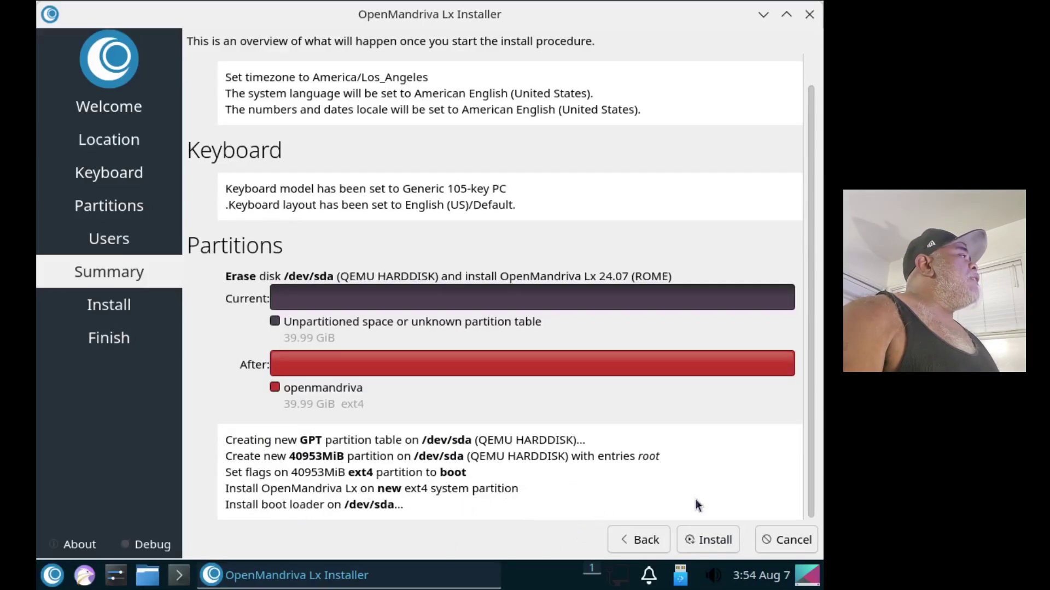
left_click(708, 539)
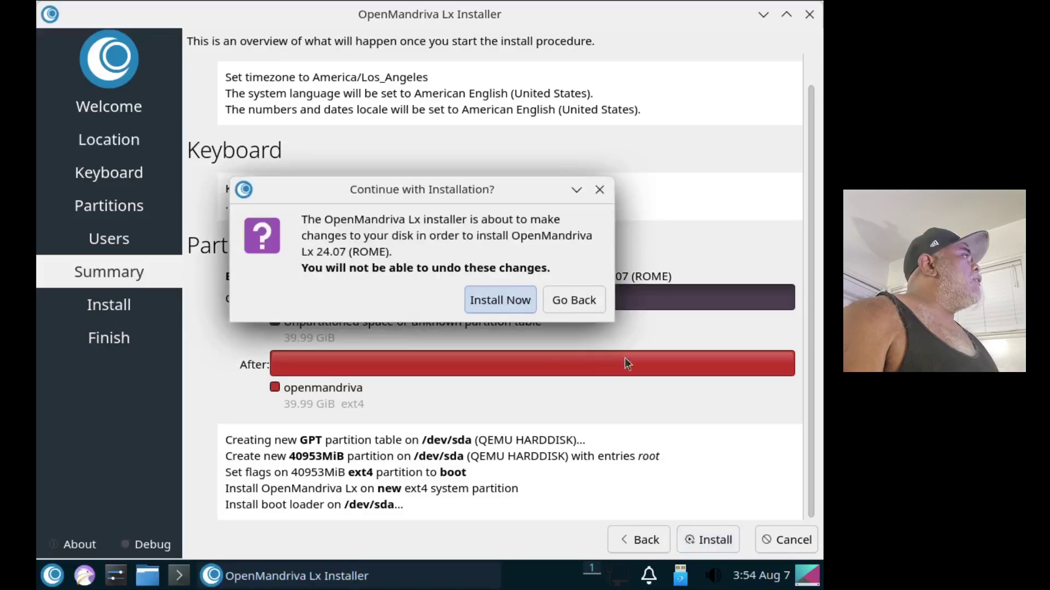
left_click(490, 299)
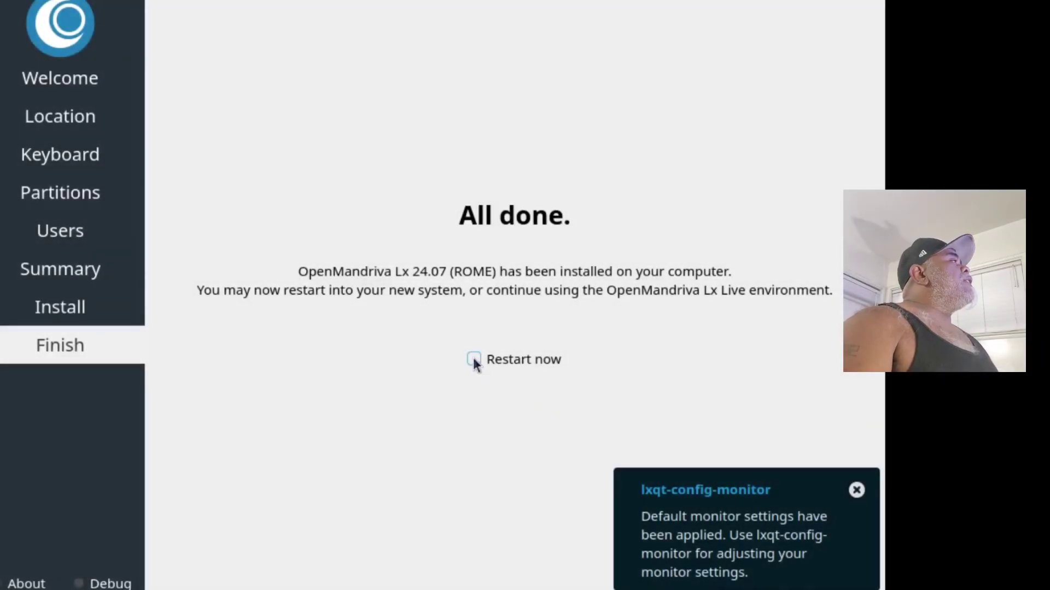
Step: Tick Restart now and finish the installer to boot the installed system
left_click(474, 359)
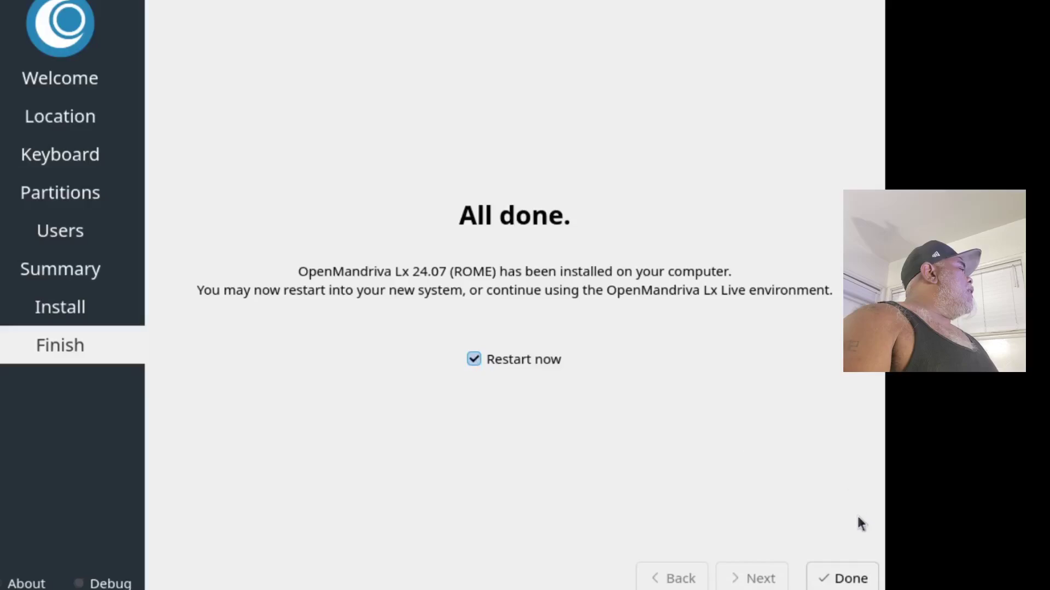
left_click(847, 578)
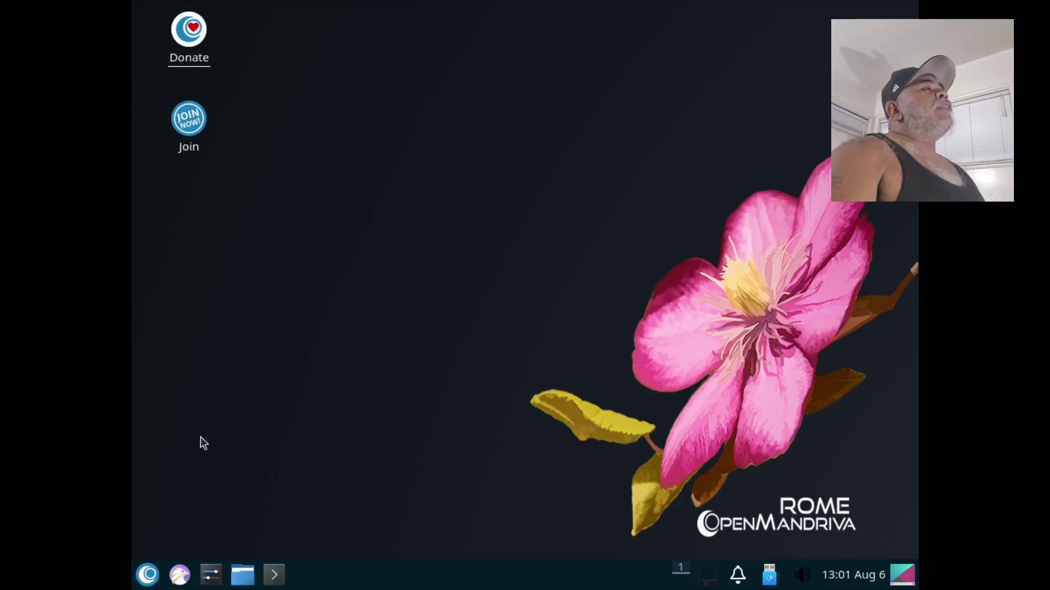
Step: Open Monitor Settings from the Configuration Center and keep the 1024x768 resolution
left_click(210, 575)
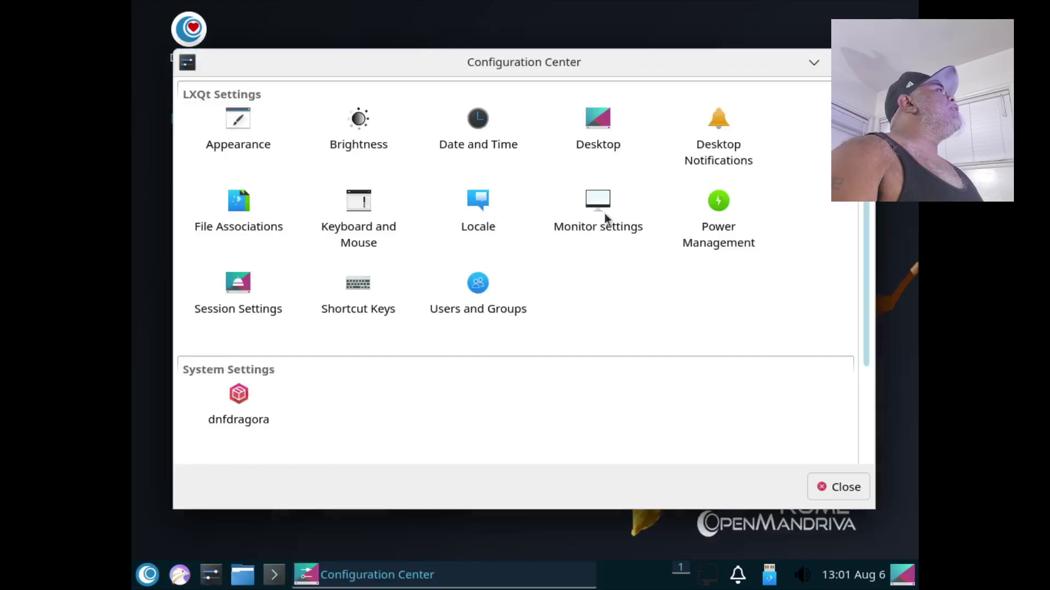
double_click(592, 202)
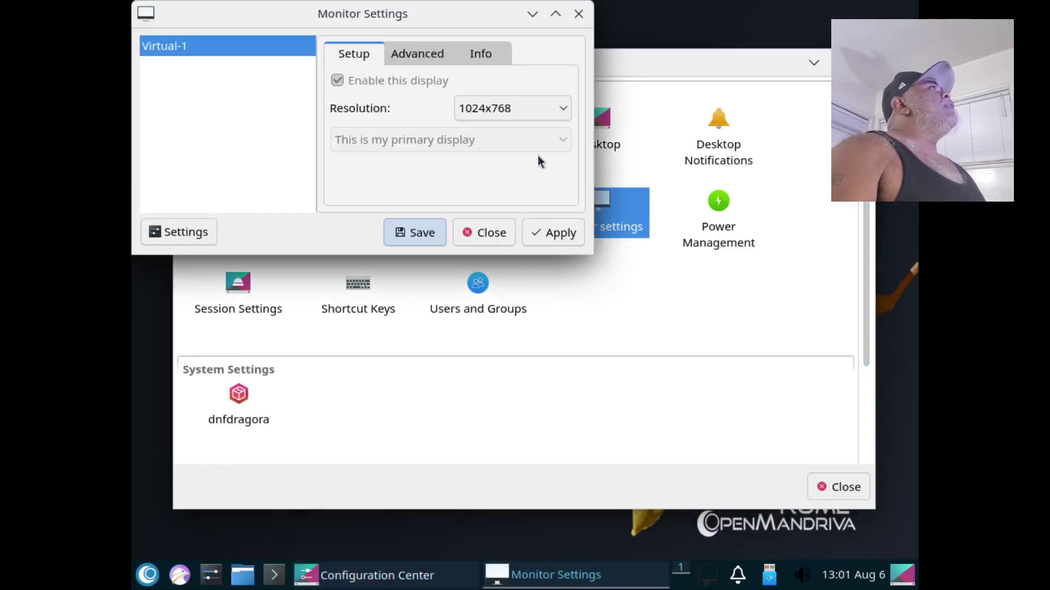
left_click(521, 111)
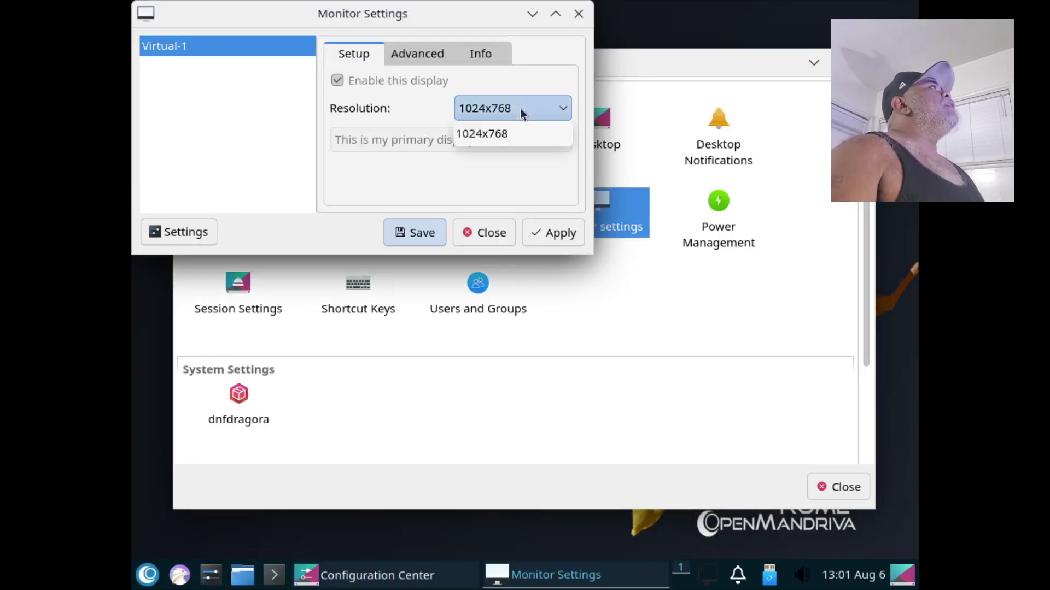
left_click(504, 133)
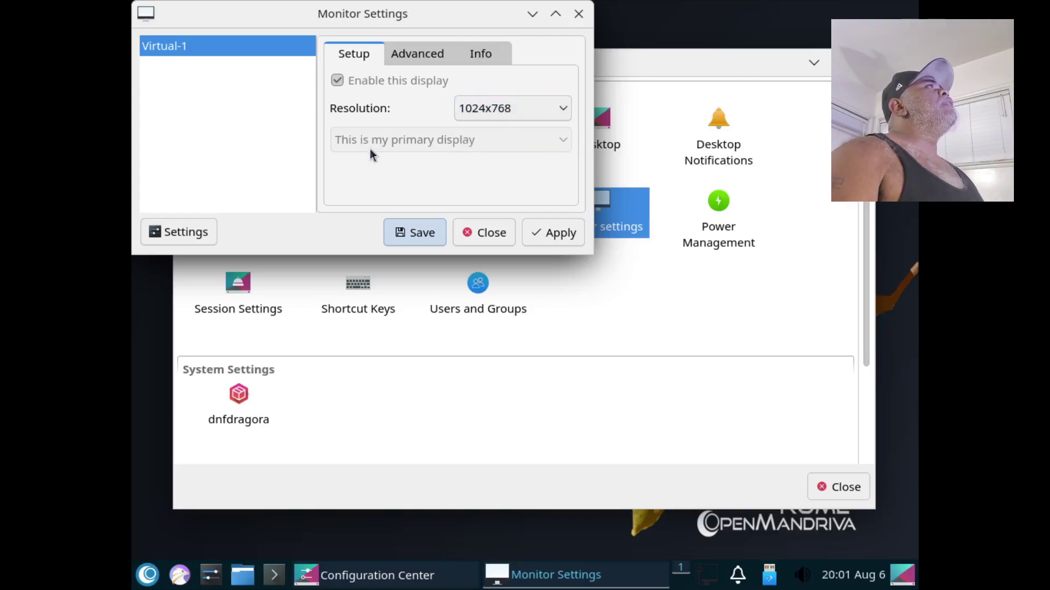
Step: Browse the rotation and Info tabs, confirm only 1024x768 is offered, and close Monitor Settings
left_click(408, 57)
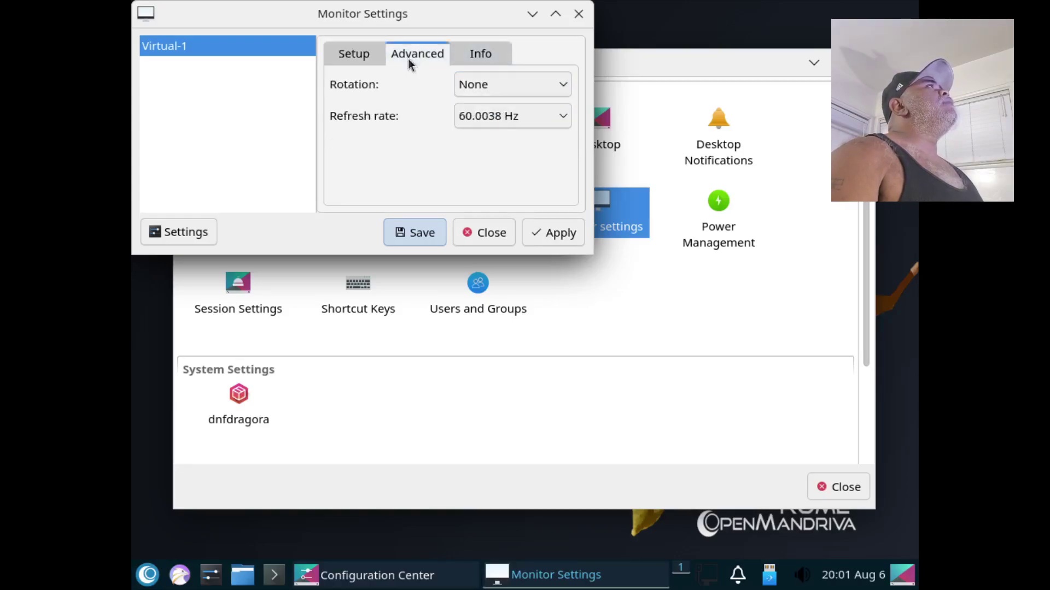
left_click(507, 56)
left_click(334, 57)
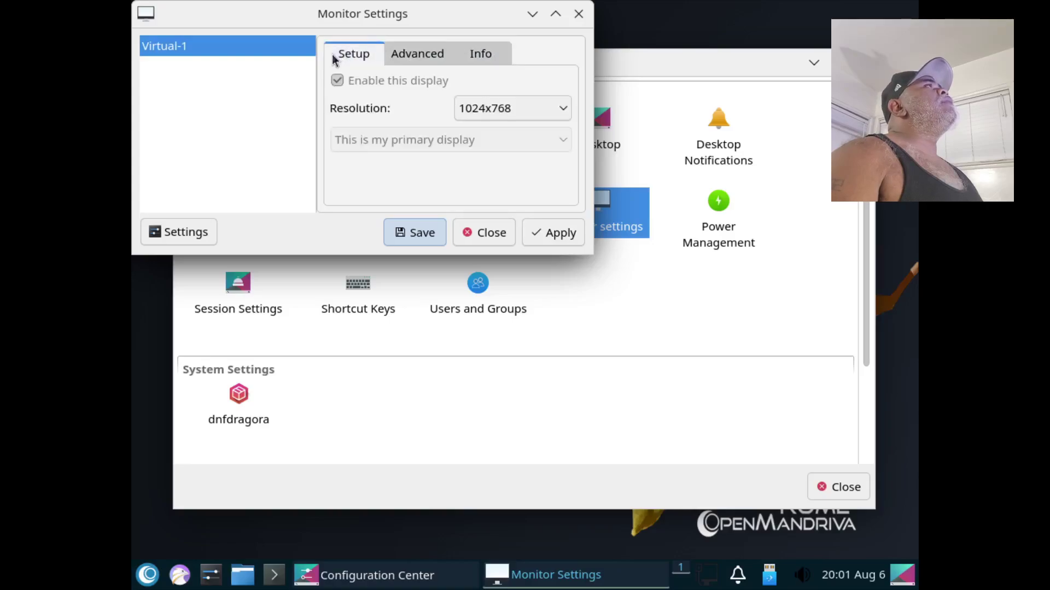
left_click(483, 106)
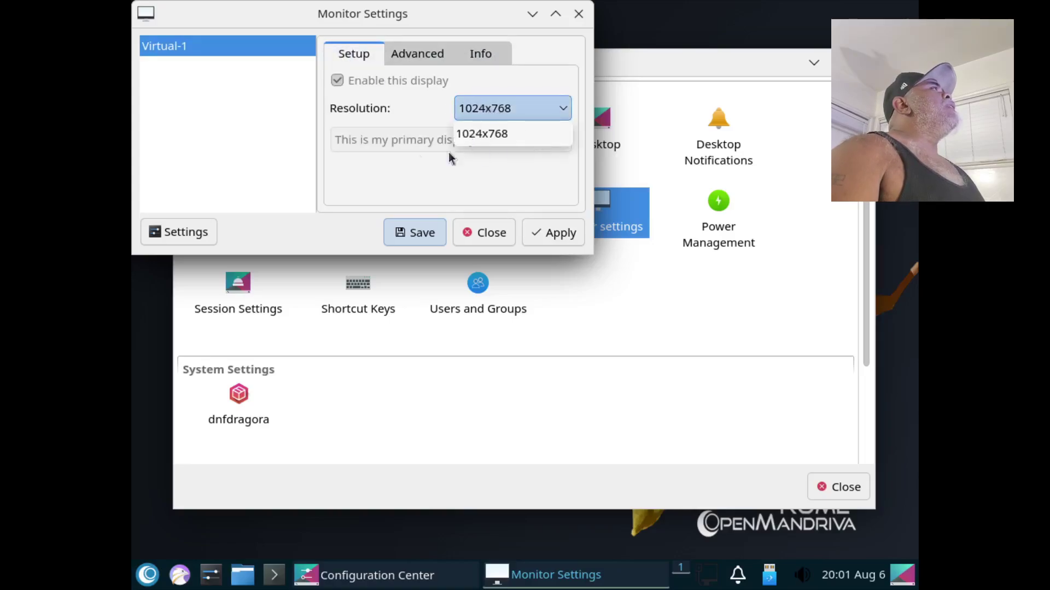
left_click(577, 15)
left_click(578, 14)
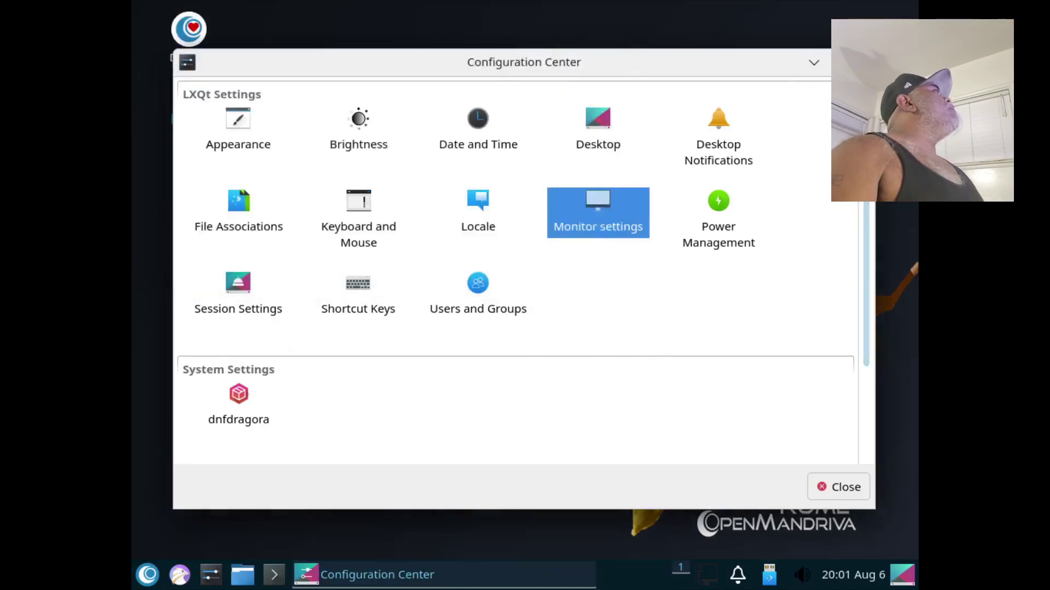
Step: Run xrandr -s 1920x1080 in QTerminal to switch the display resolution, then close the terminal
key("Escape")
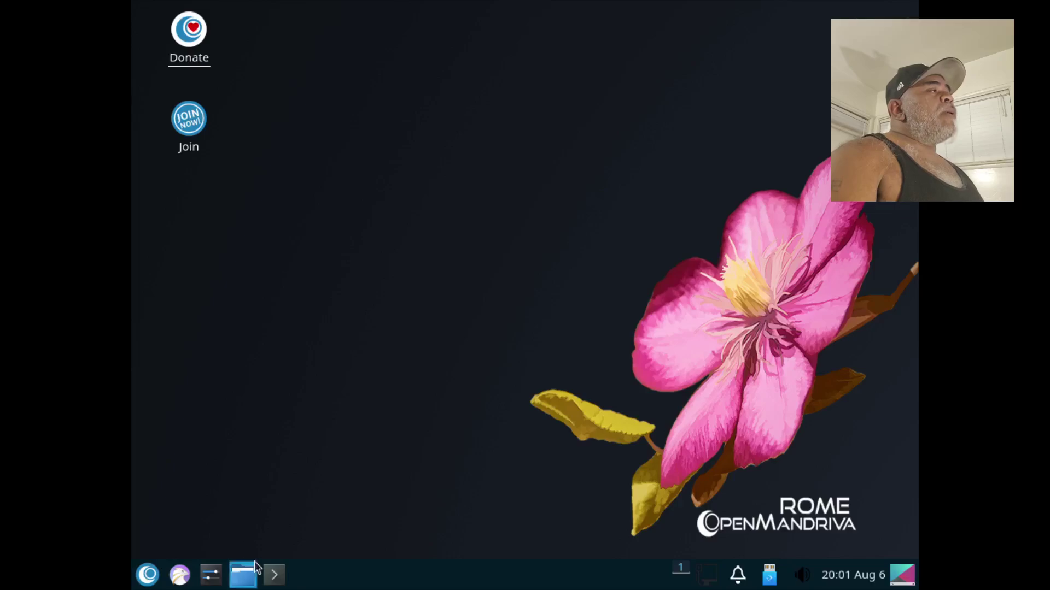
left_click(274, 574)
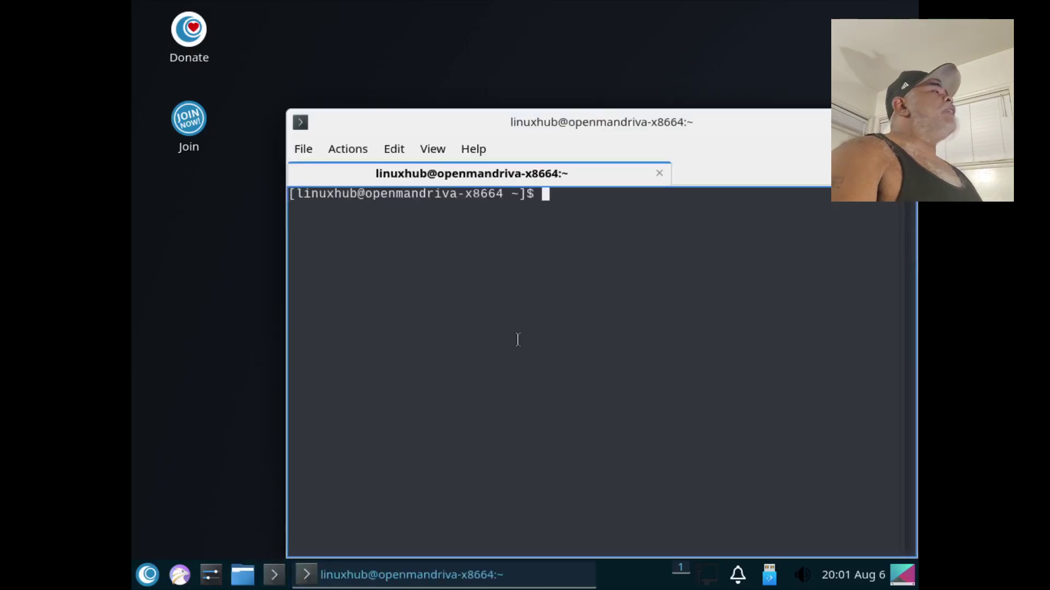
type("xra")
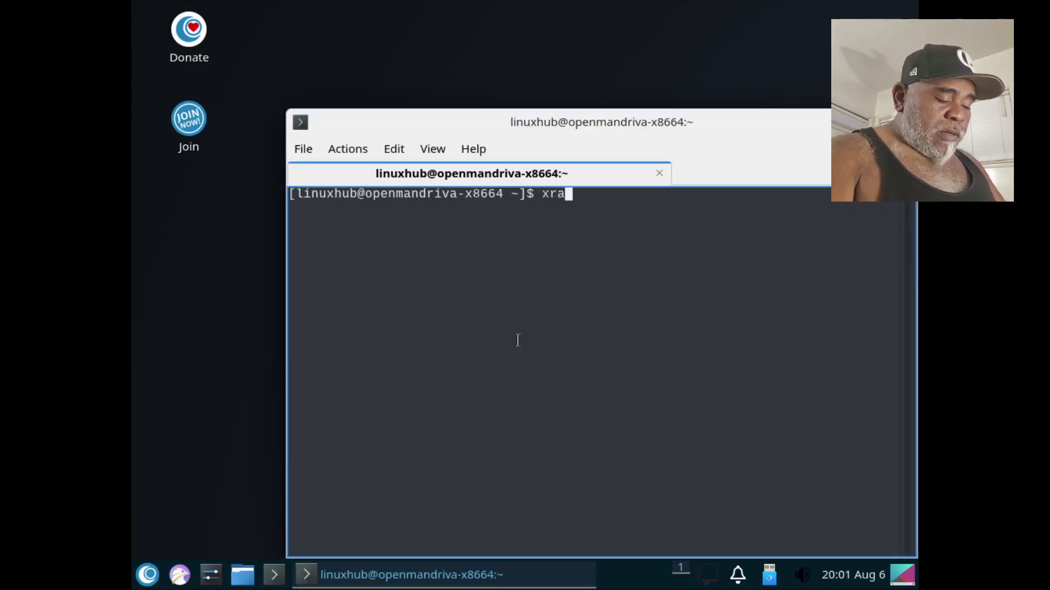
type("ndr ")
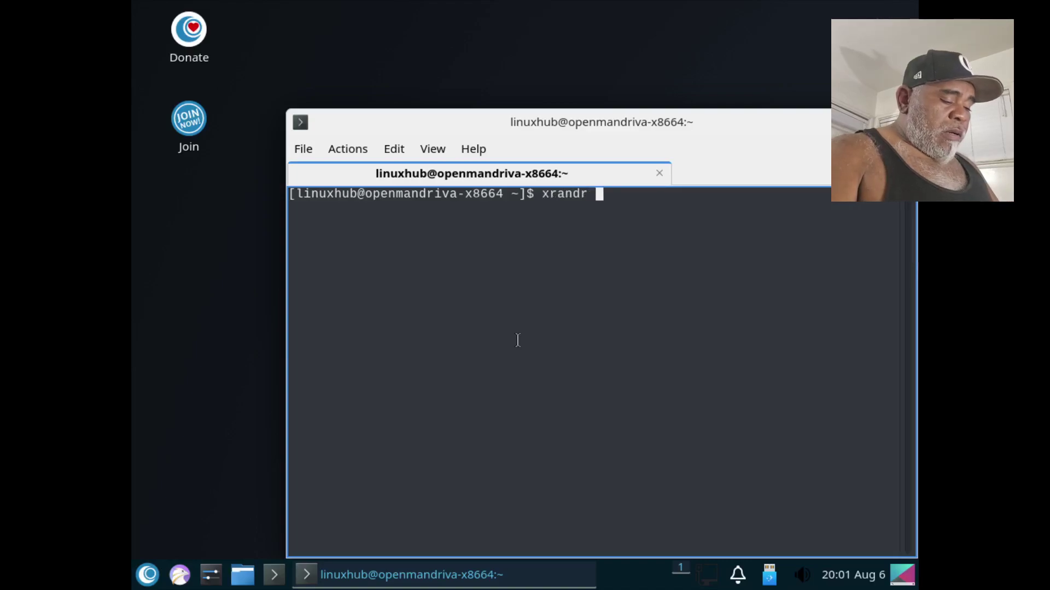
type("-s 1920")
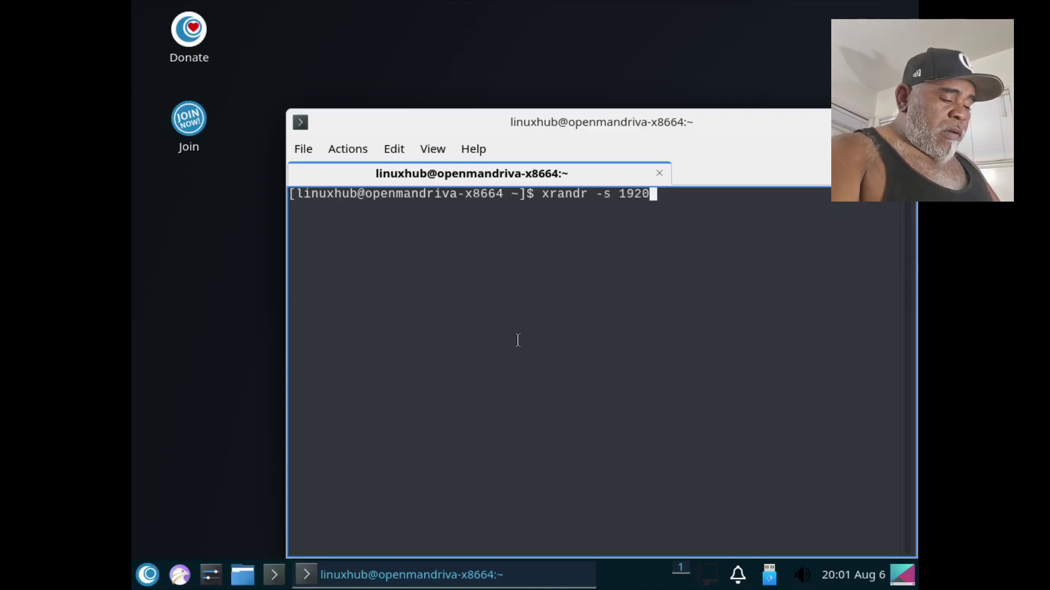
type("x108")
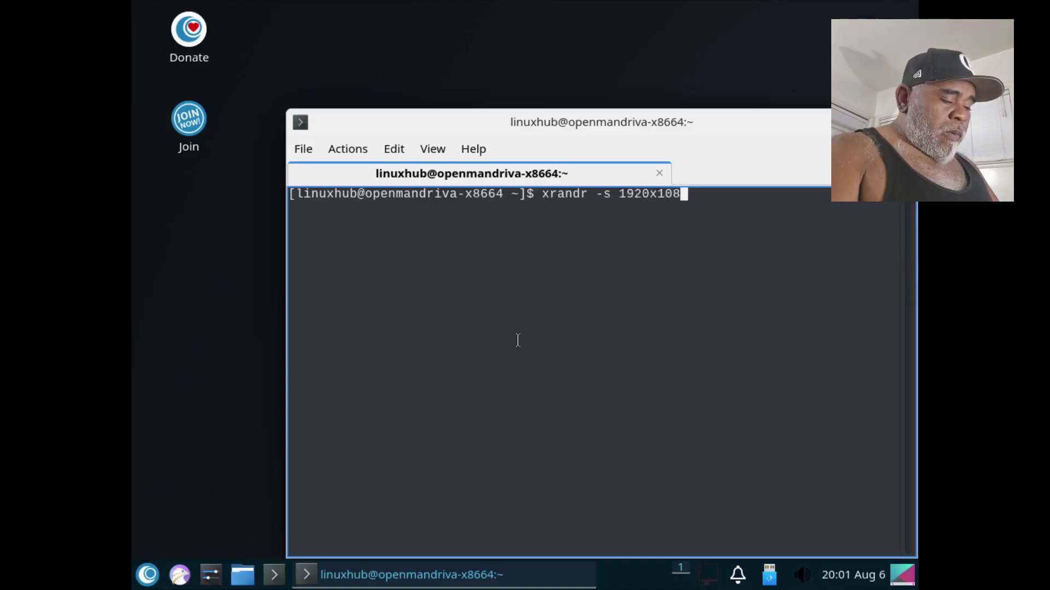
type("0")
key("Return")
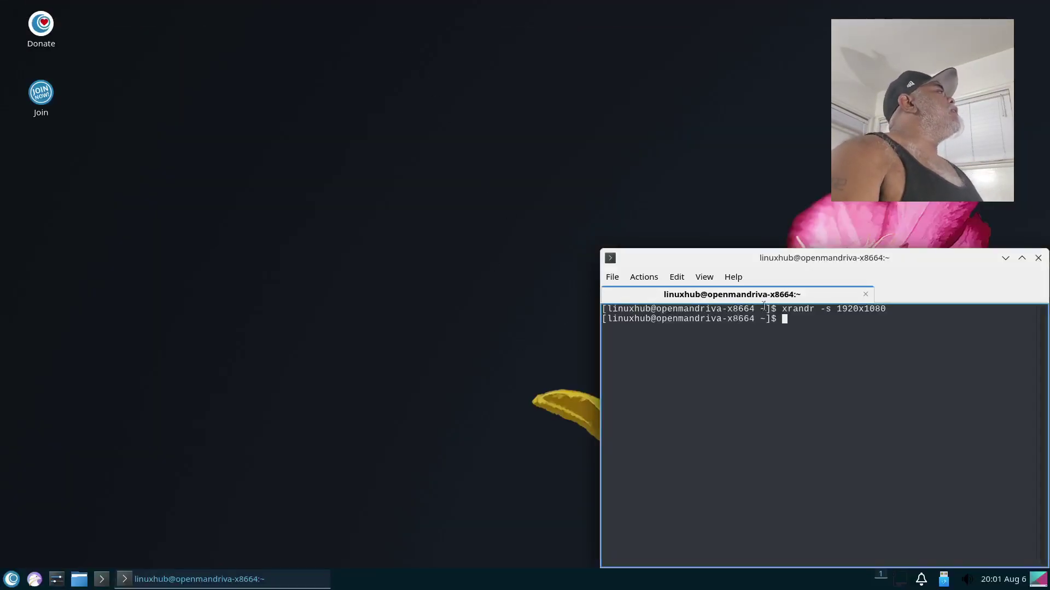
left_click_drag(902, 257, 561, 160)
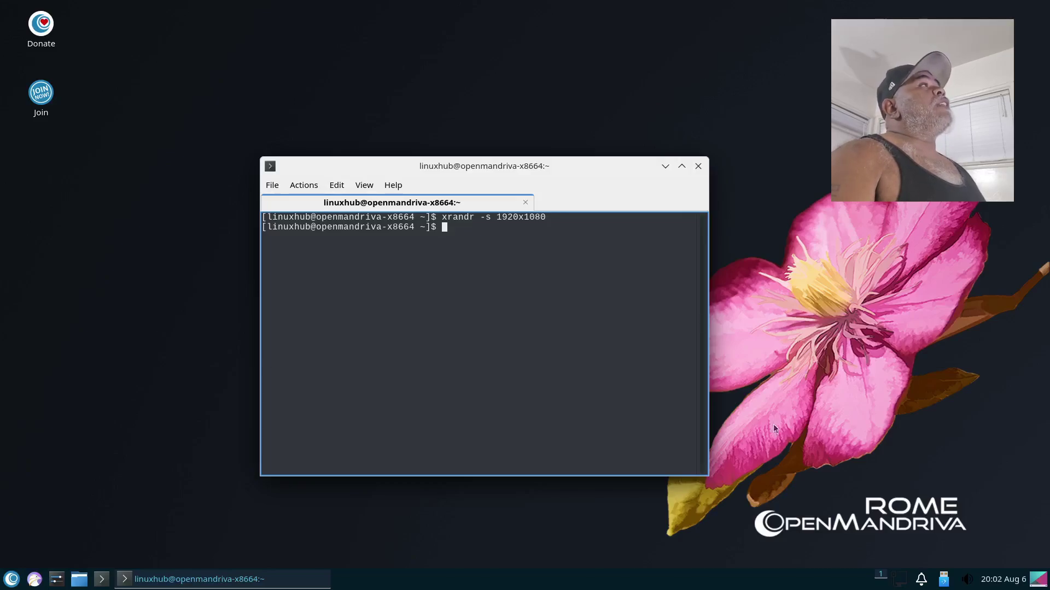
left_click(698, 166)
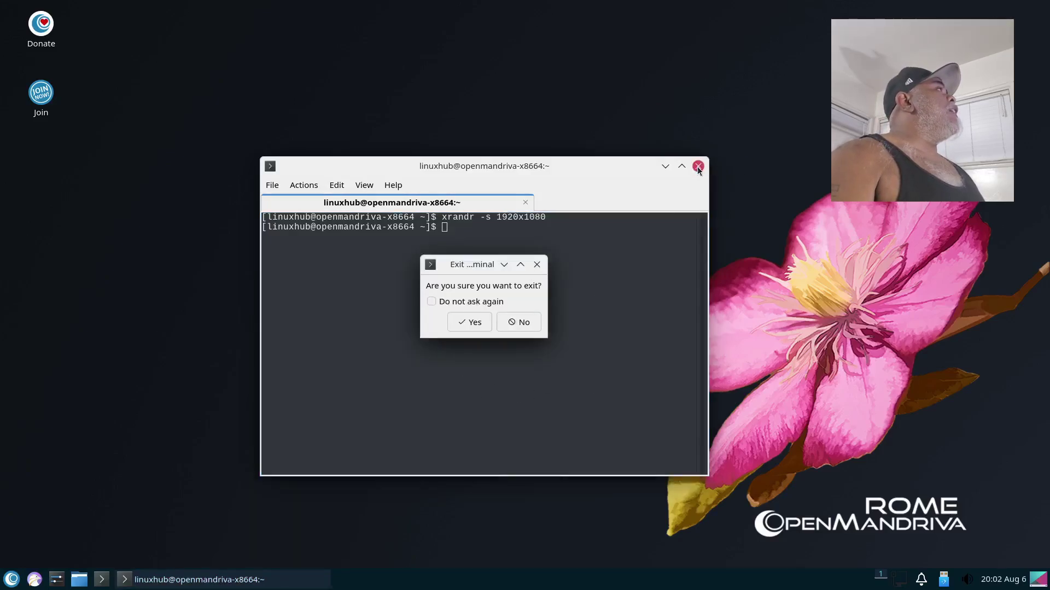
Step: Apply the 1920x1080 resolution in Monitor Settings and close both settings windows
left_click(469, 323)
left_click(56, 579)
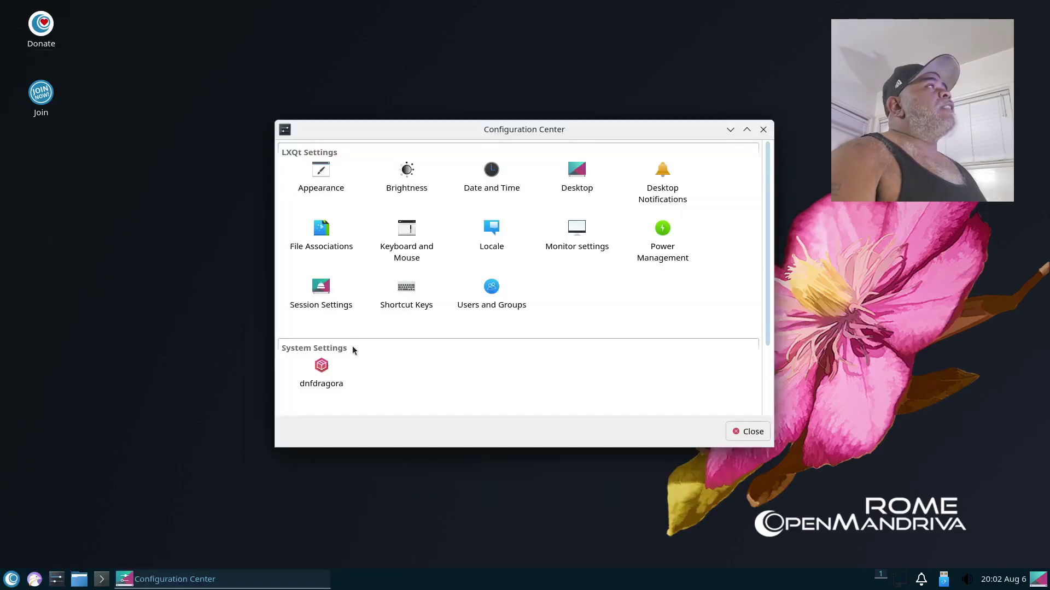
double_click(578, 231)
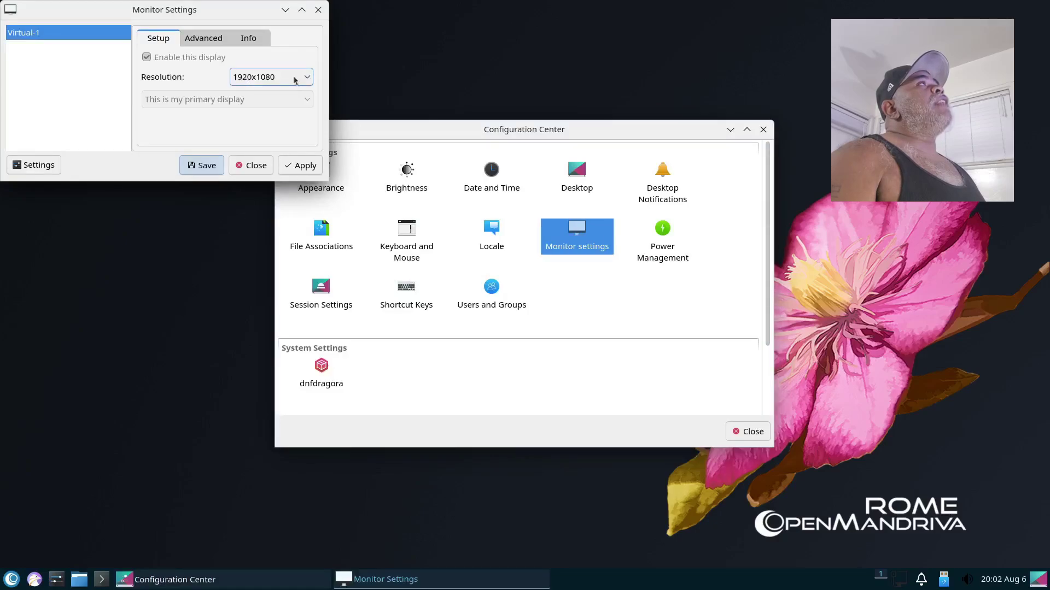
left_click_drag(200, 10, 521, 200)
left_click(624, 356)
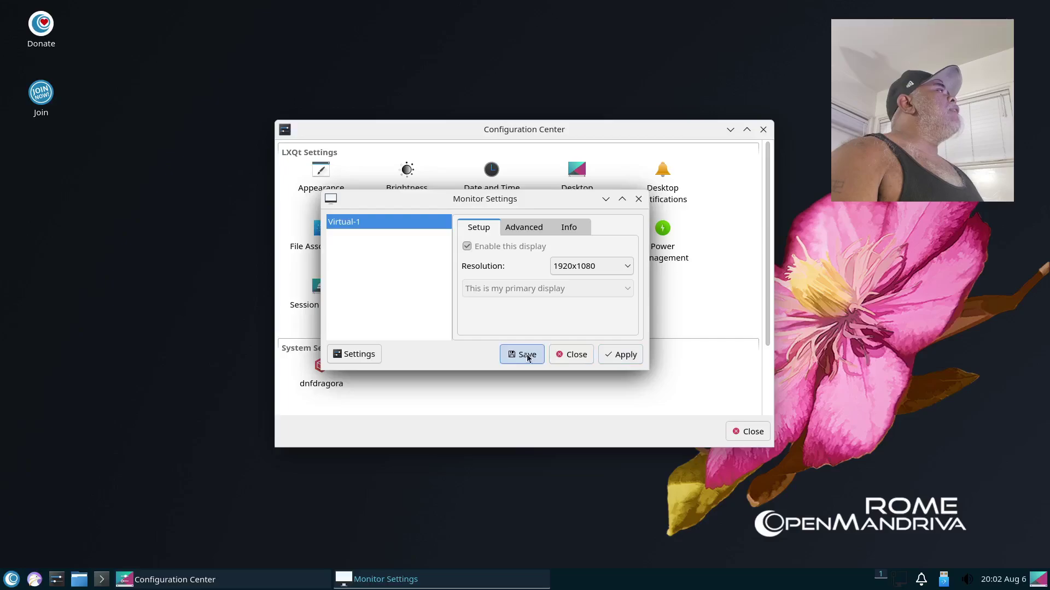
left_click(564, 359)
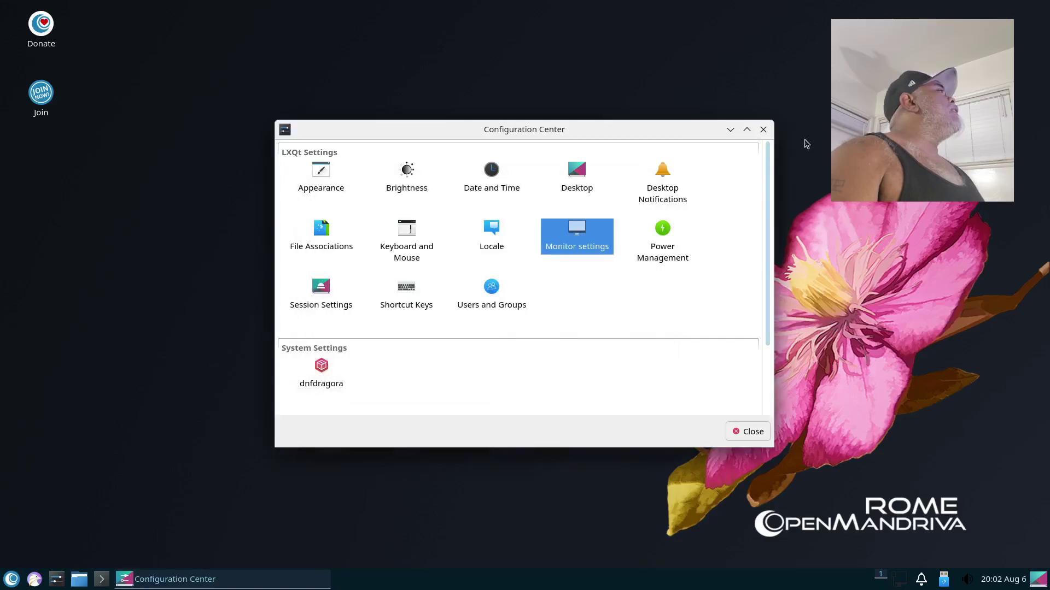
left_click(763, 130)
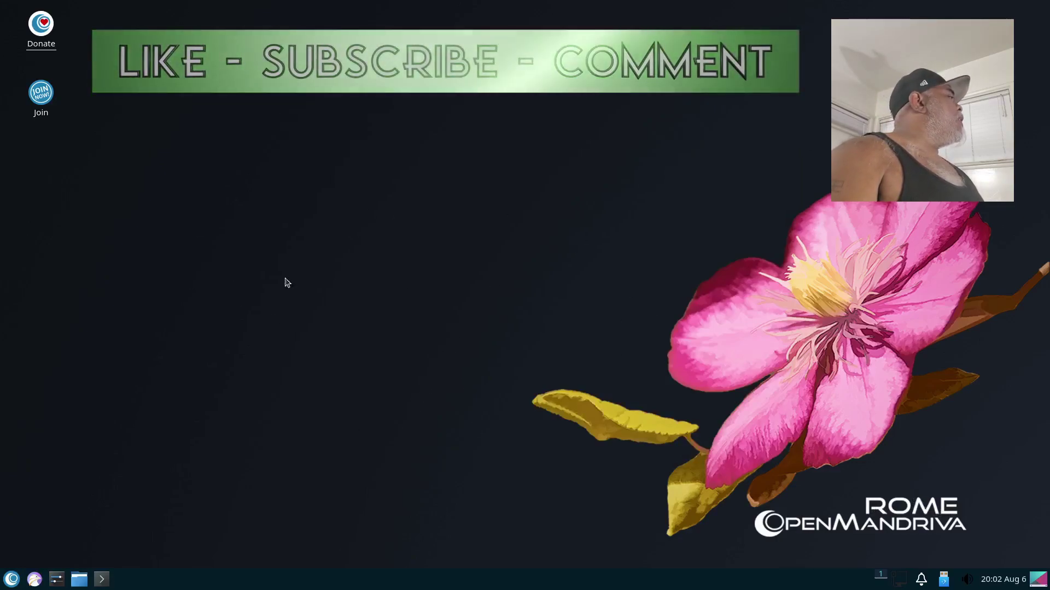
Step: Open Falkon maximized and type openmandriva into its address bar
left_click(34, 574)
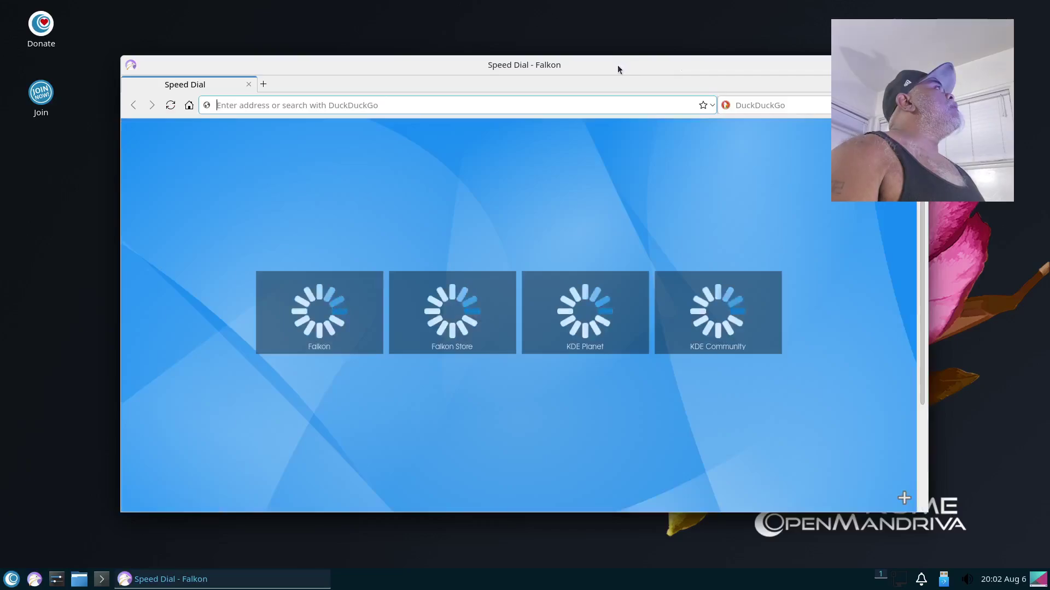
double_click(618, 65)
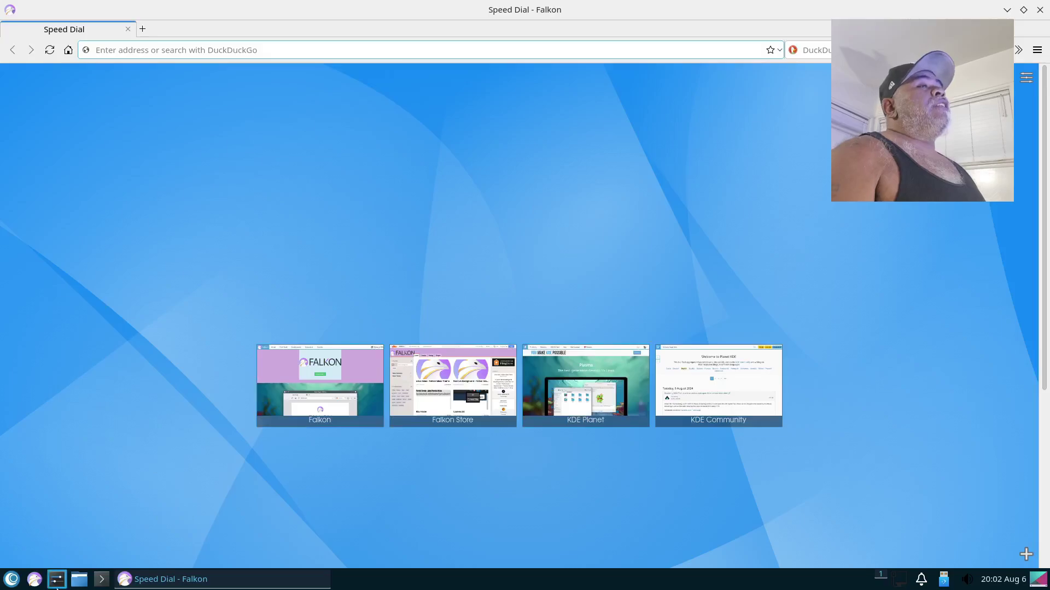
left_click(11, 580)
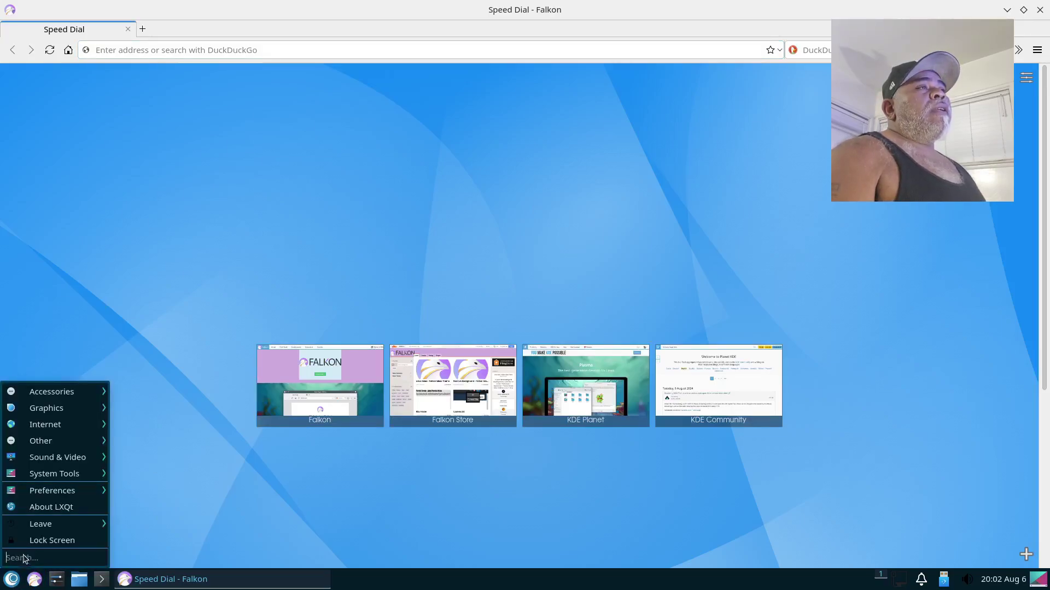
left_click(469, 184)
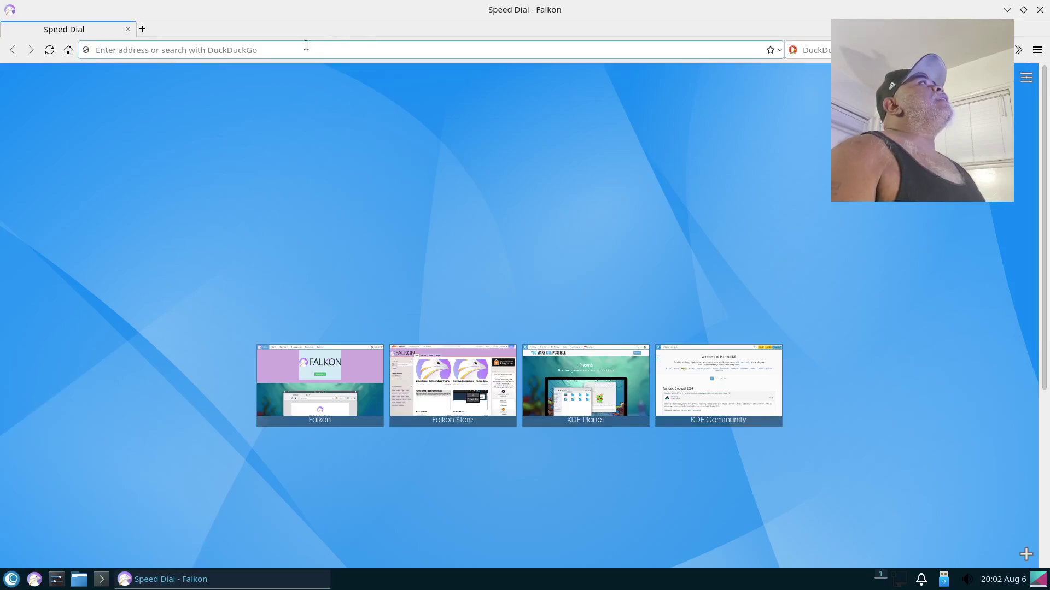
type("o")
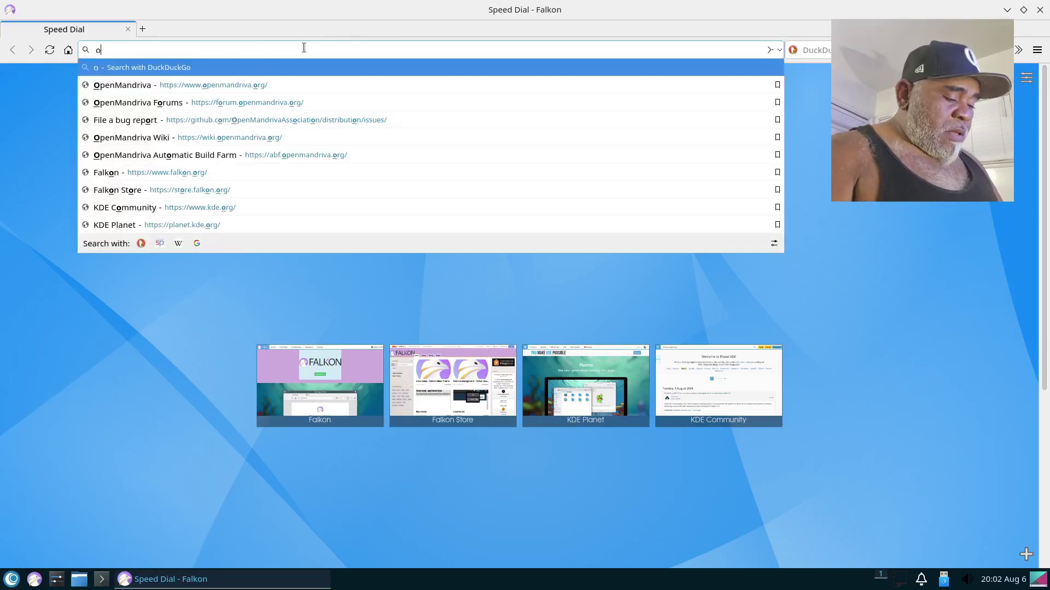
type("penmandri")
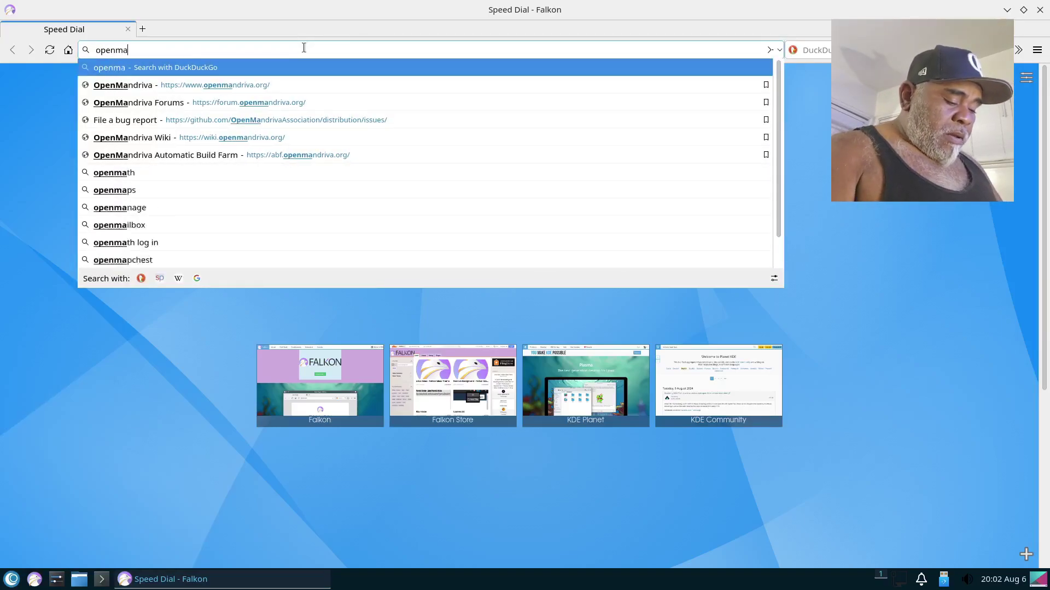
type("va")
Step: Load openmandriva.org, open the ROME wiki page via DISCOVER ROME, and scroll through it
key("Return")
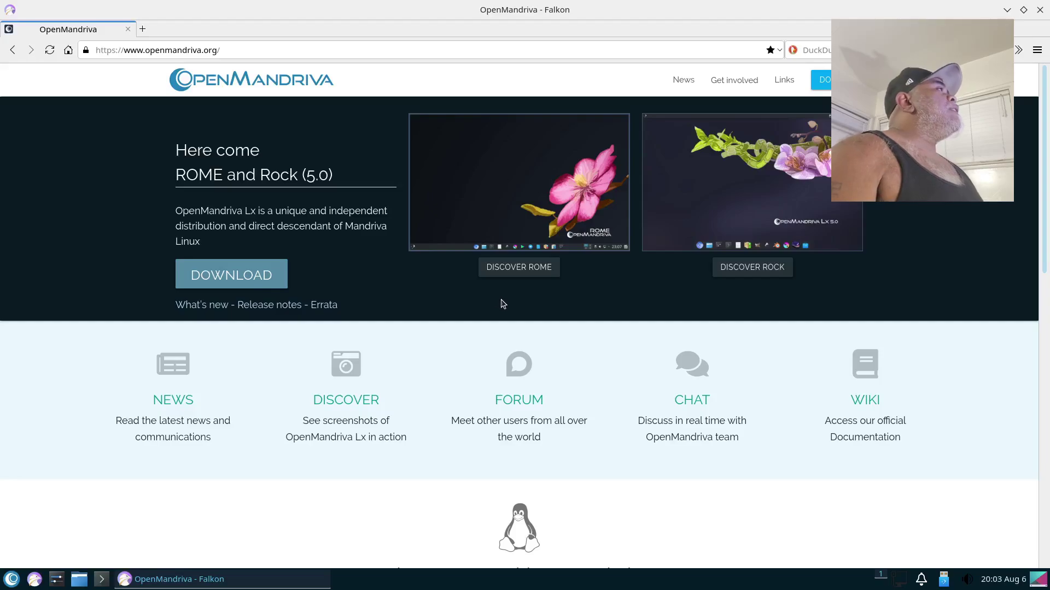
left_click(528, 267)
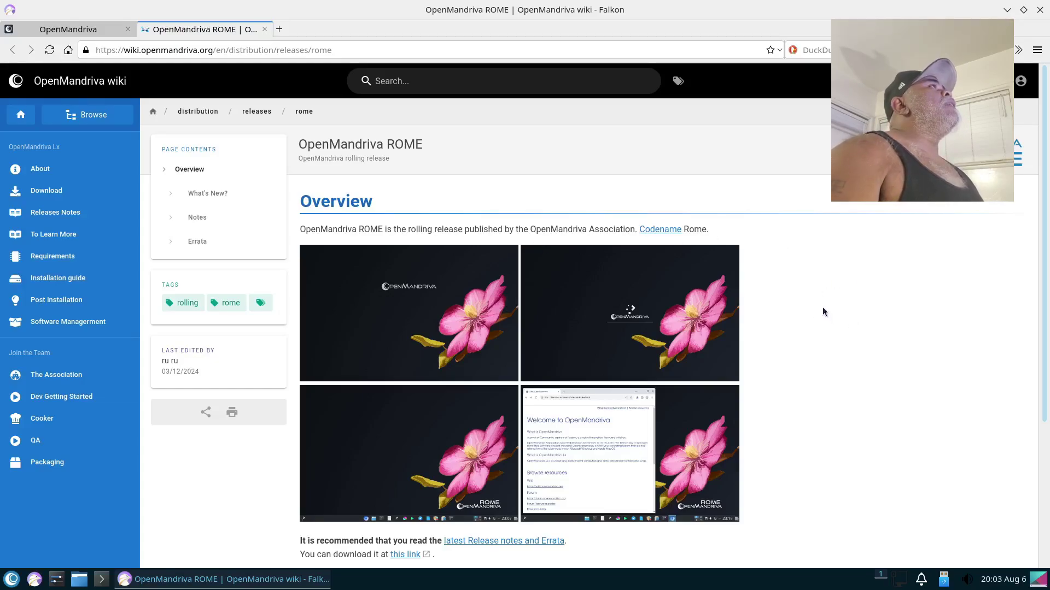
scroll(810, 299, "down", 3)
scroll(810, 301, "down", 1)
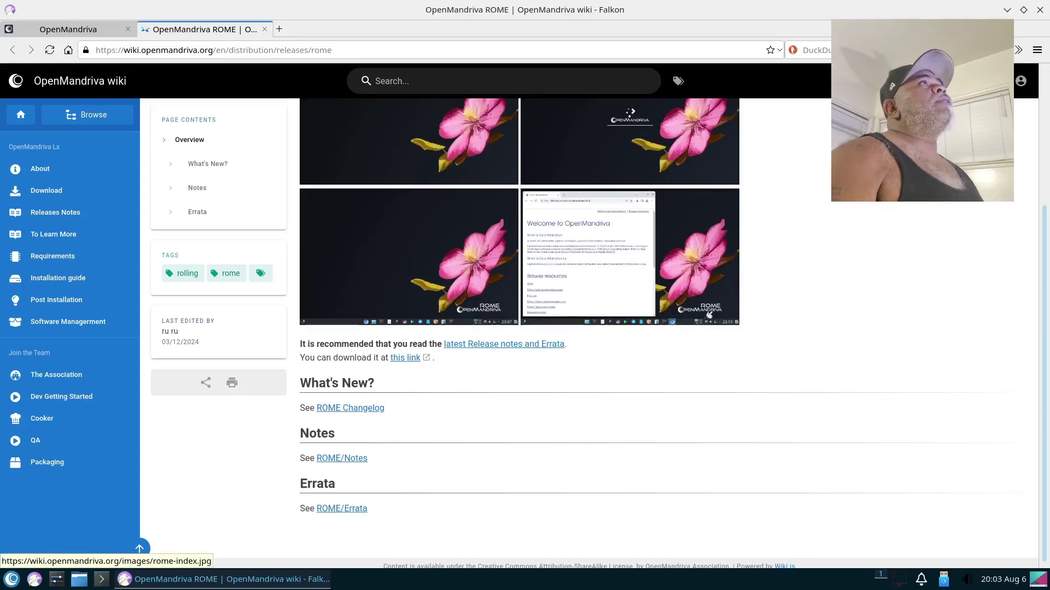
Step: Go through the wiki's About page to the Releases Notes page listing ROME and Rock
left_click(35, 174)
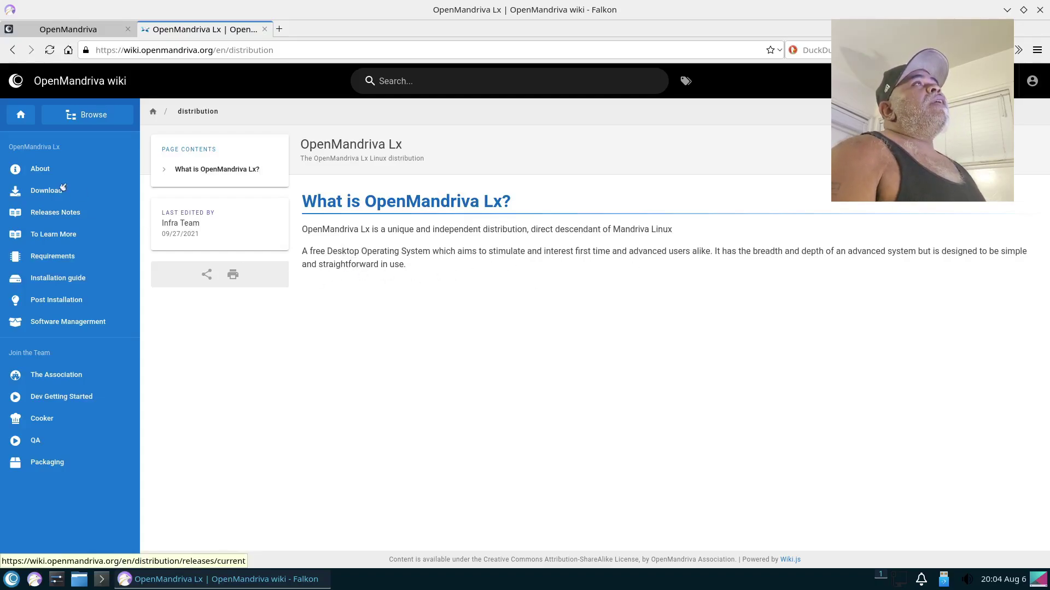
left_click(37, 214)
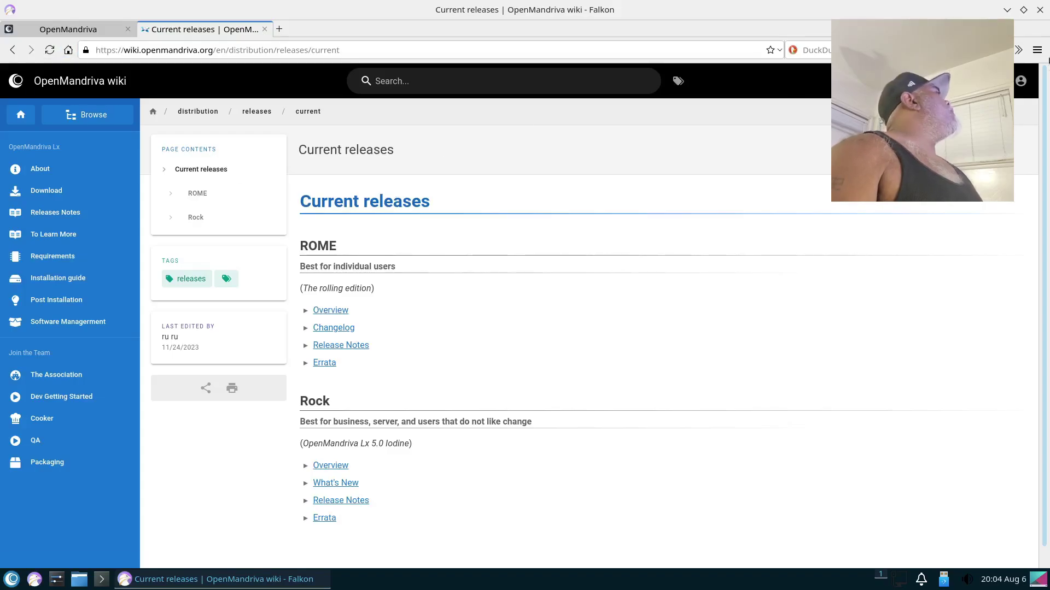
Step: View the About Falkon information (version 24.05.2, QtWebEngine 6.7.2) from the main menu, then close it
left_click(1037, 50)
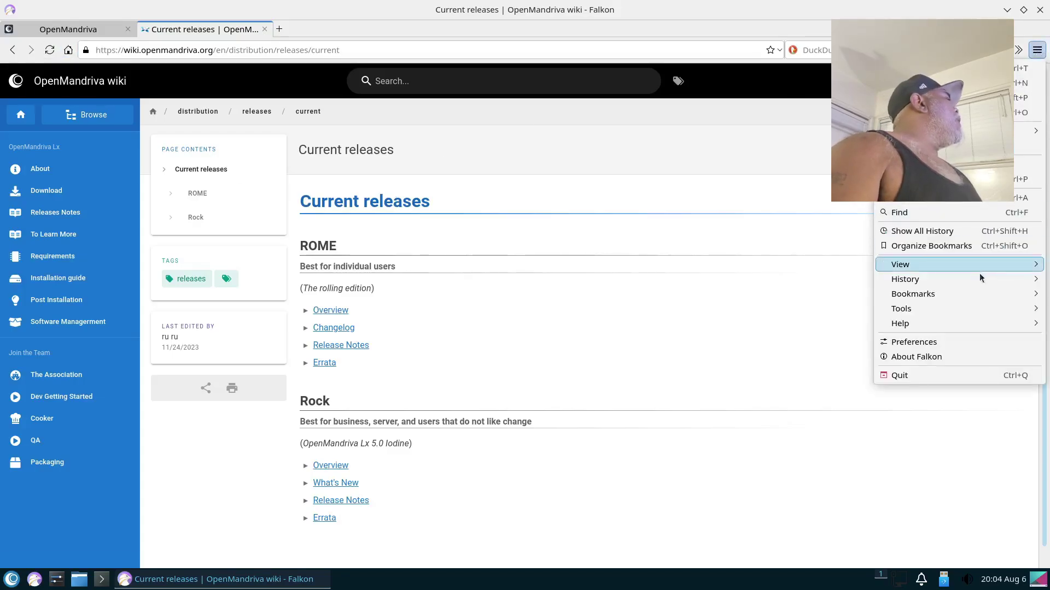
left_click(925, 358)
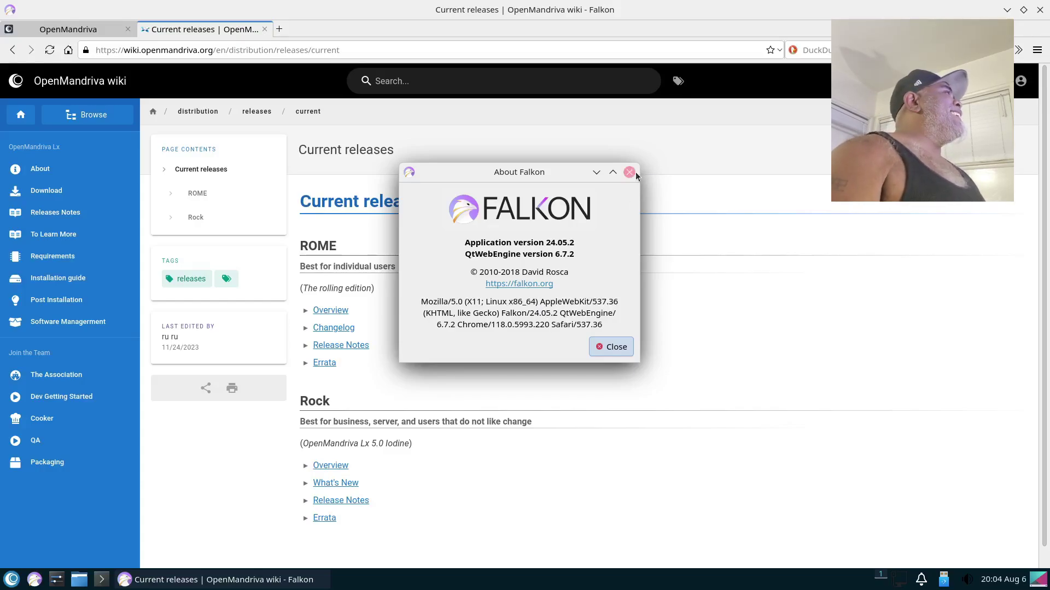
left_click(606, 354)
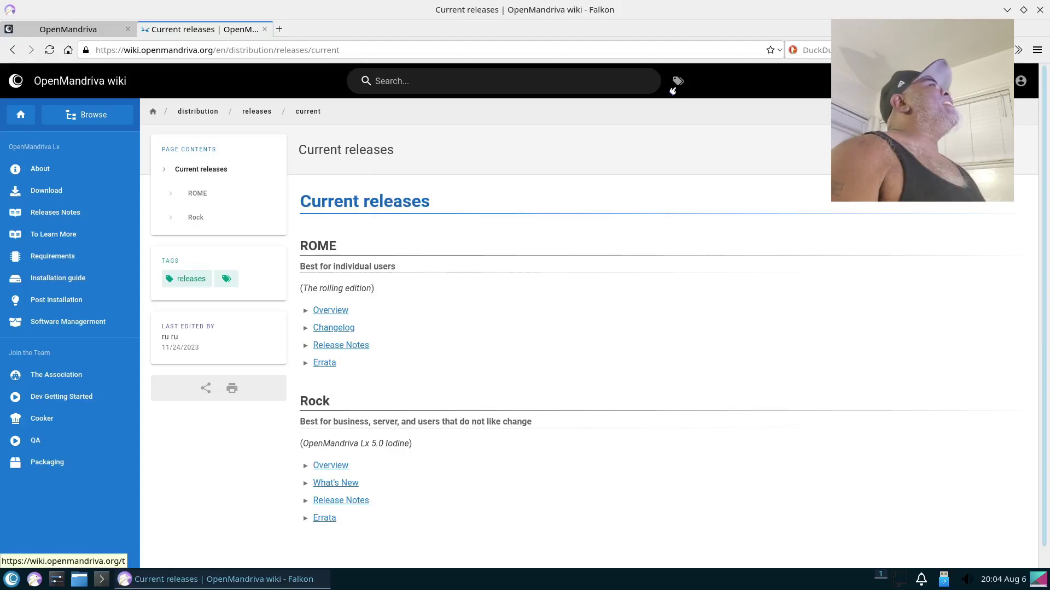
Step: Close Falkon, then select the Donate and Join desktop shortcuts
left_click(1040, 12)
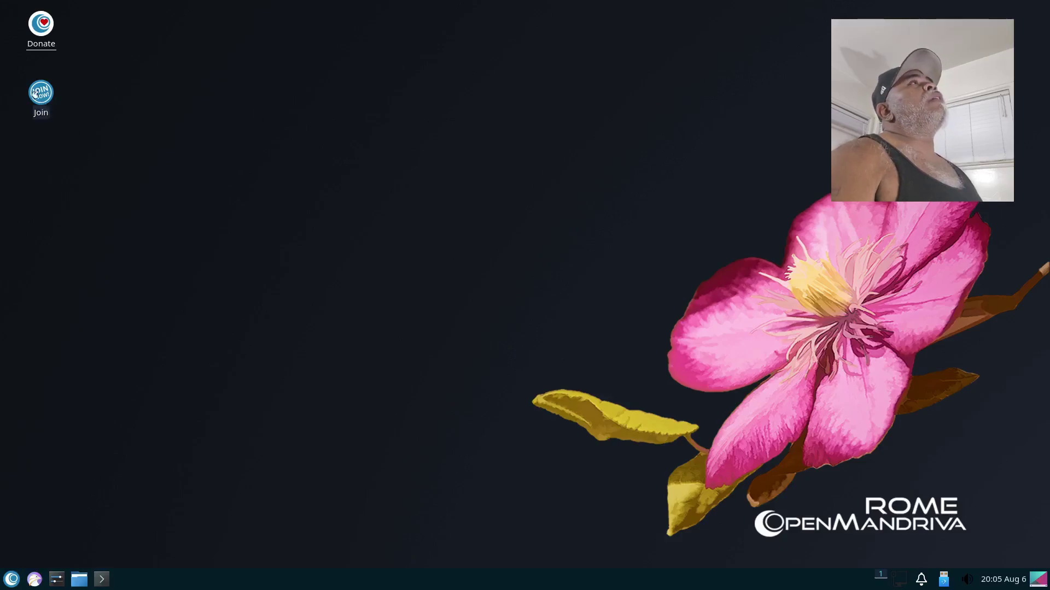
left_click(41, 25)
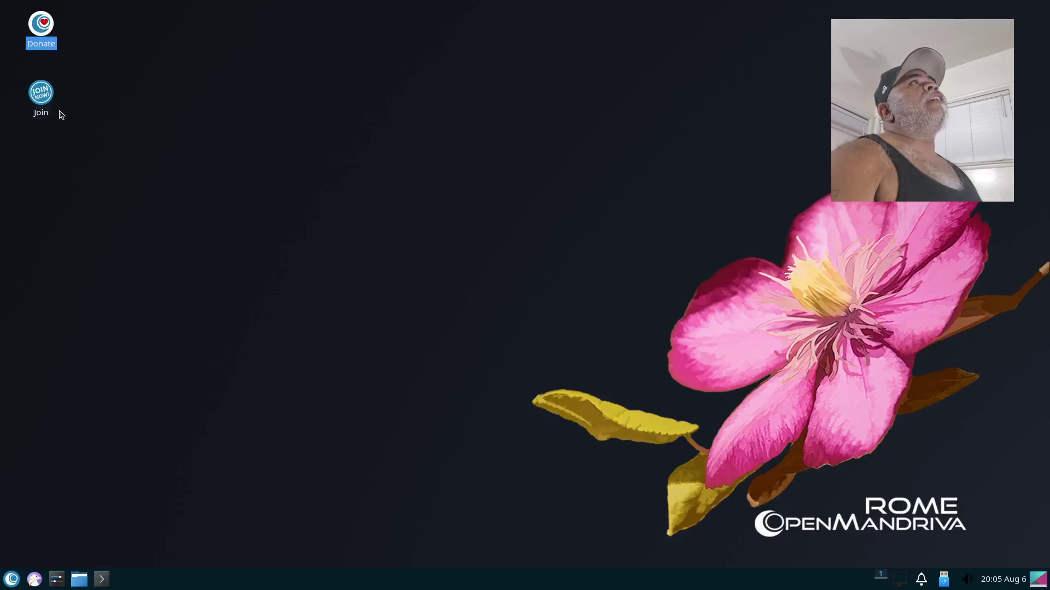
left_click(41, 97)
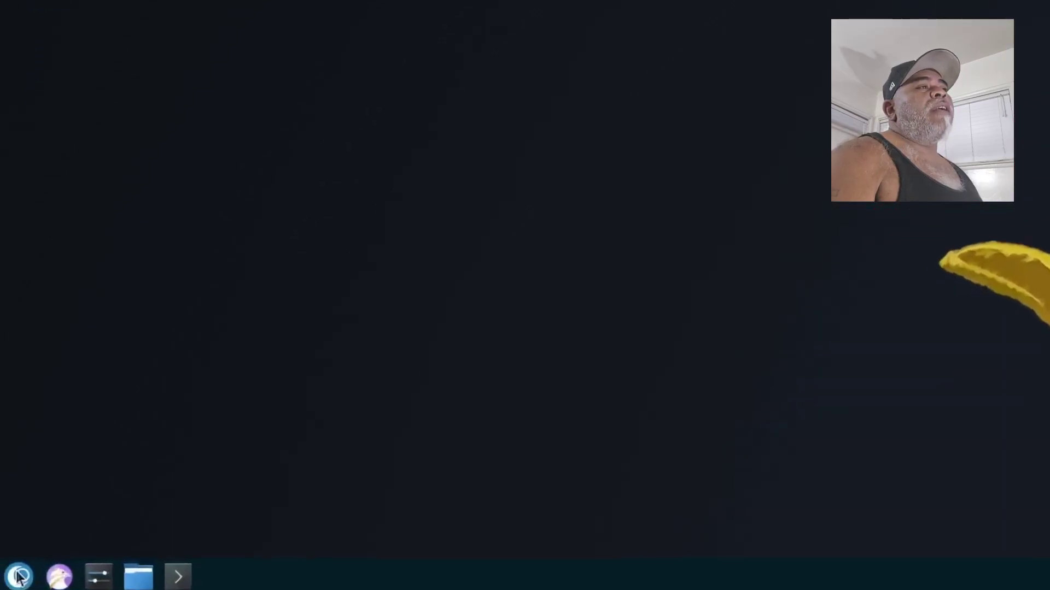
Step: Open the application menu and browse Accessories, Graphics, Internet, Other, Sound & Video, System Tools, Preferences and Leave
left_click(19, 576)
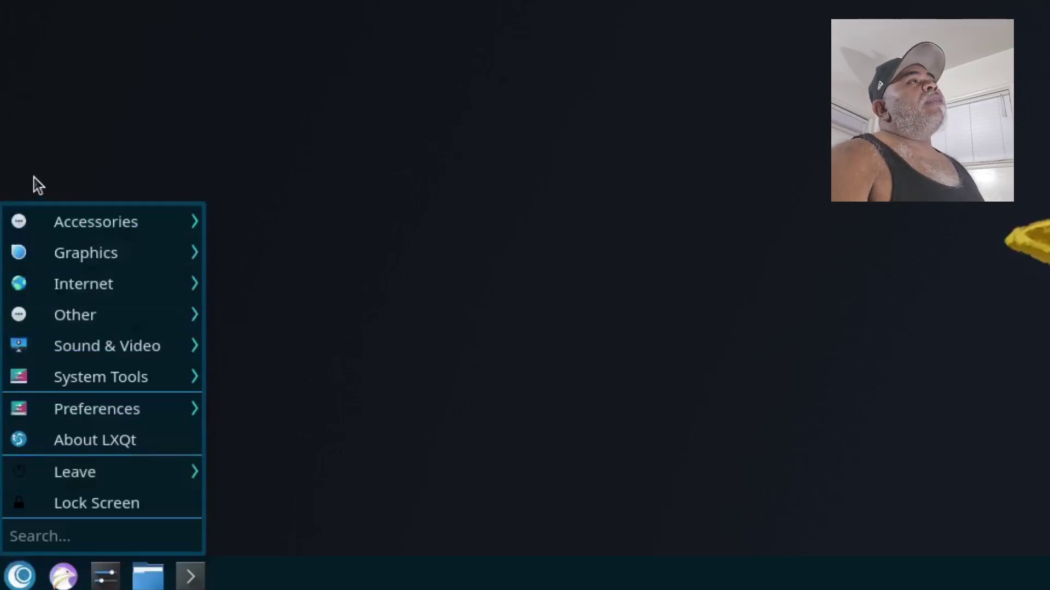
mouse_move(87, 227)
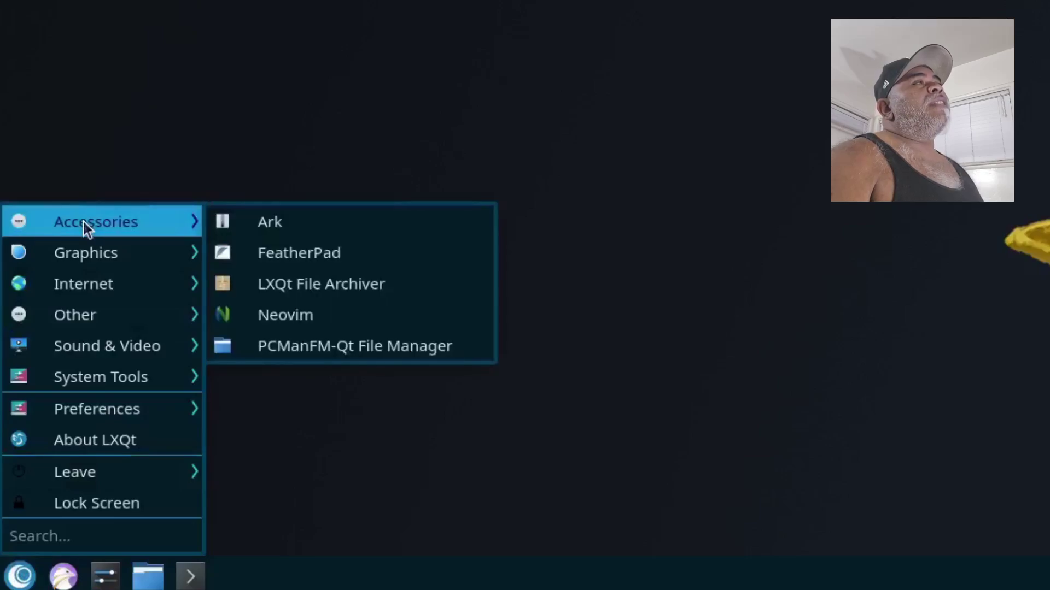
mouse_move(90, 262)
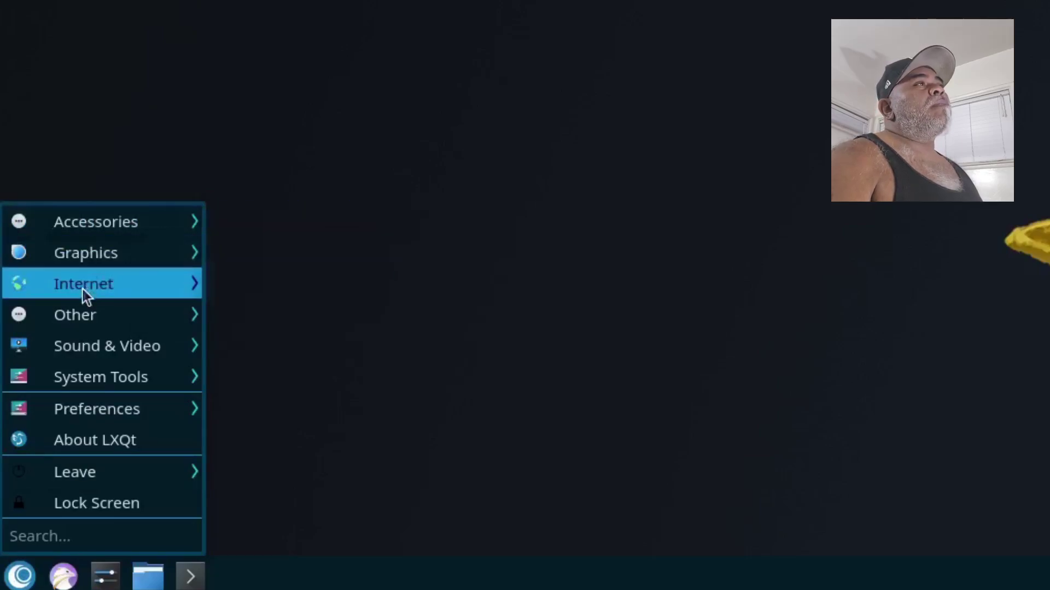
mouse_move(83, 290)
mouse_move(84, 308)
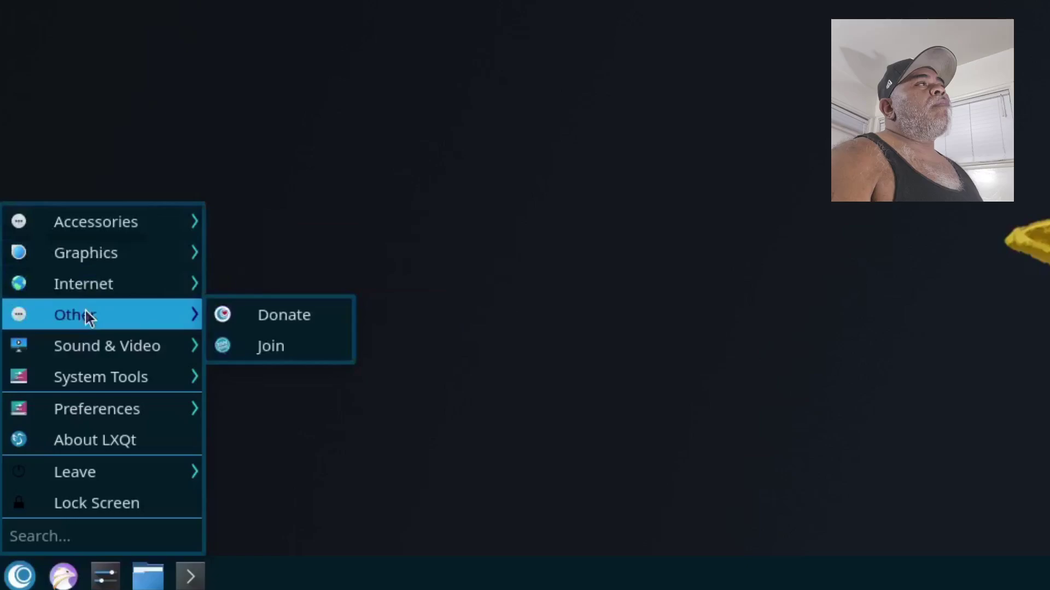
mouse_move(96, 357)
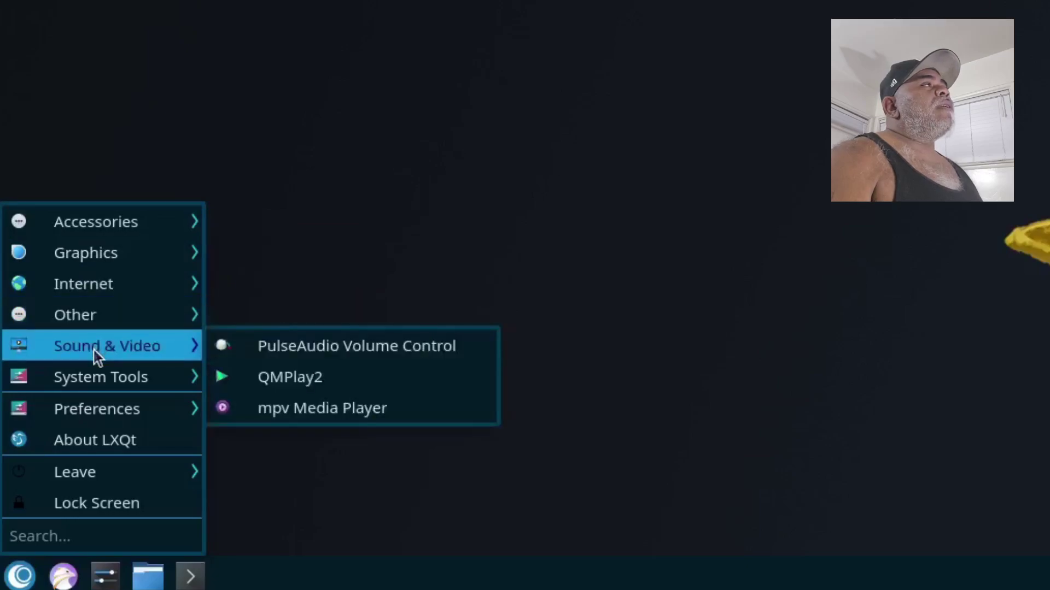
mouse_move(80, 390)
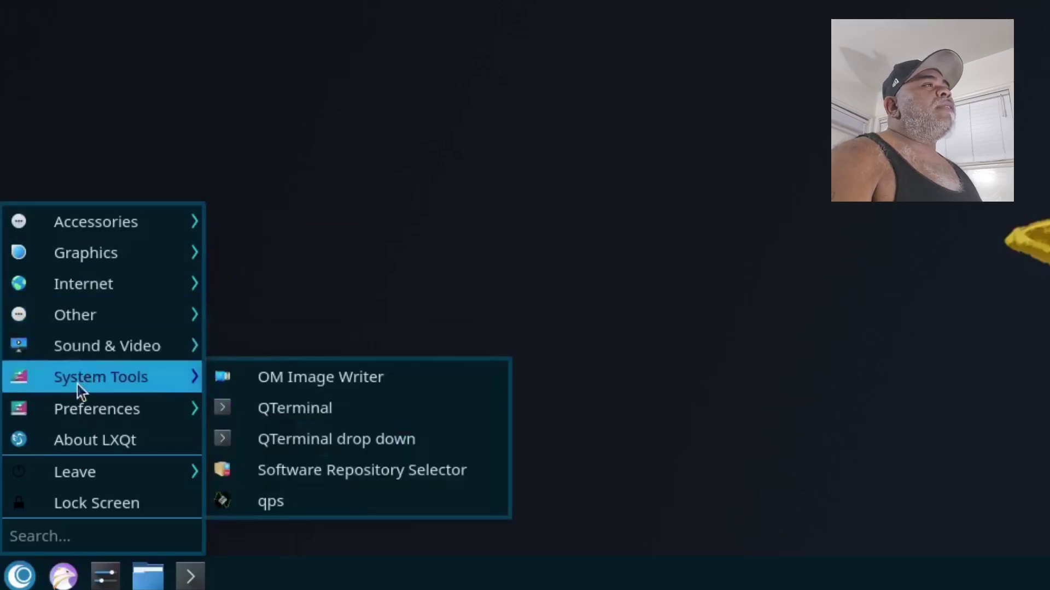
mouse_move(95, 414)
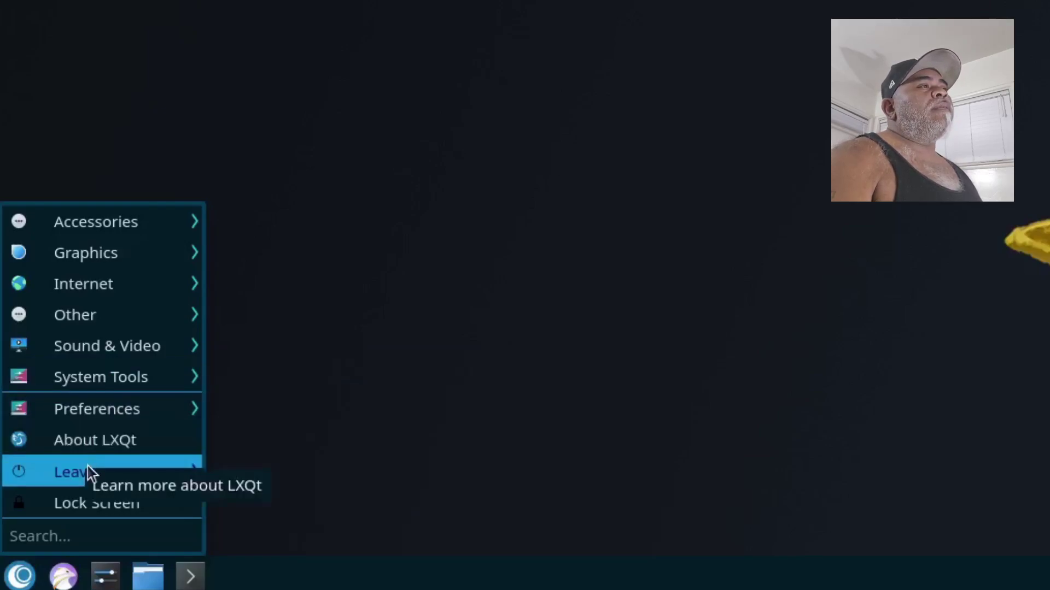
mouse_move(83, 474)
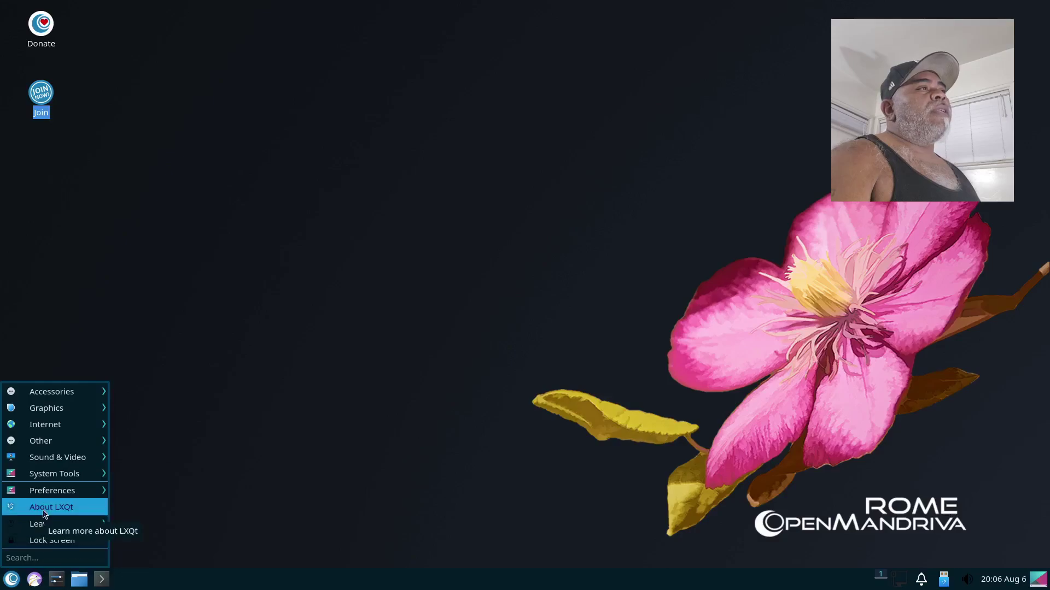
Step: Open About LXQt and view its Authors, Thanks, Translations and Technical Info tabs
left_click(44, 508)
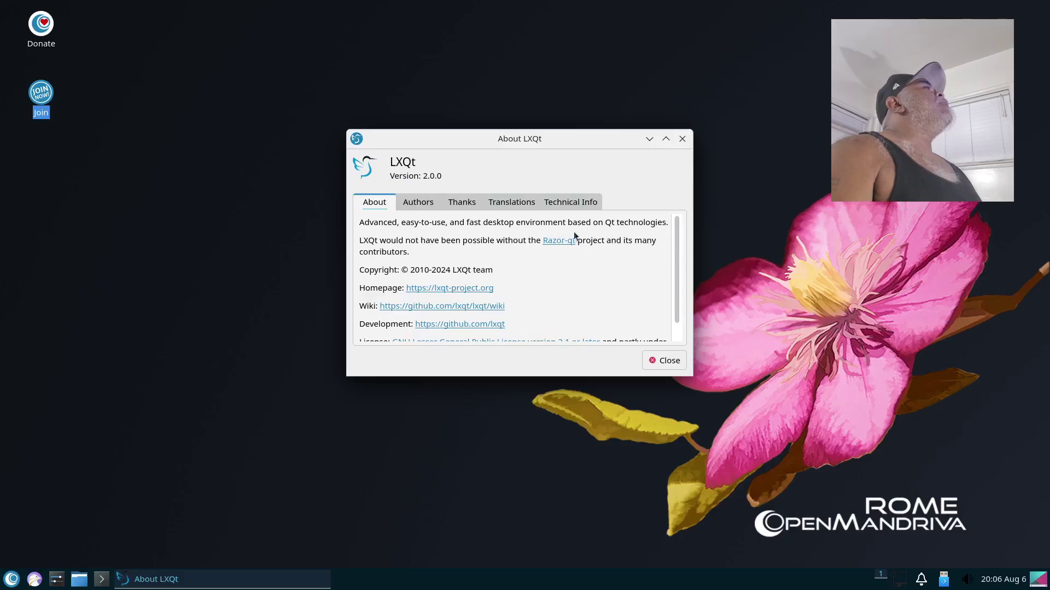
scroll(576, 239, "down", 1)
scroll(562, 284, "up", 1)
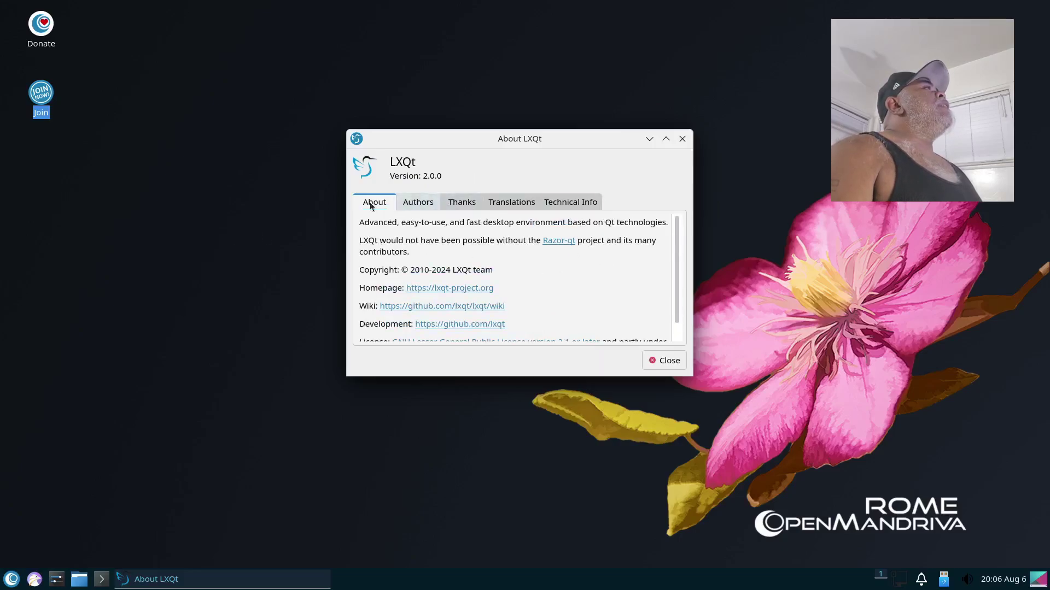
left_click(422, 204)
left_click(469, 203)
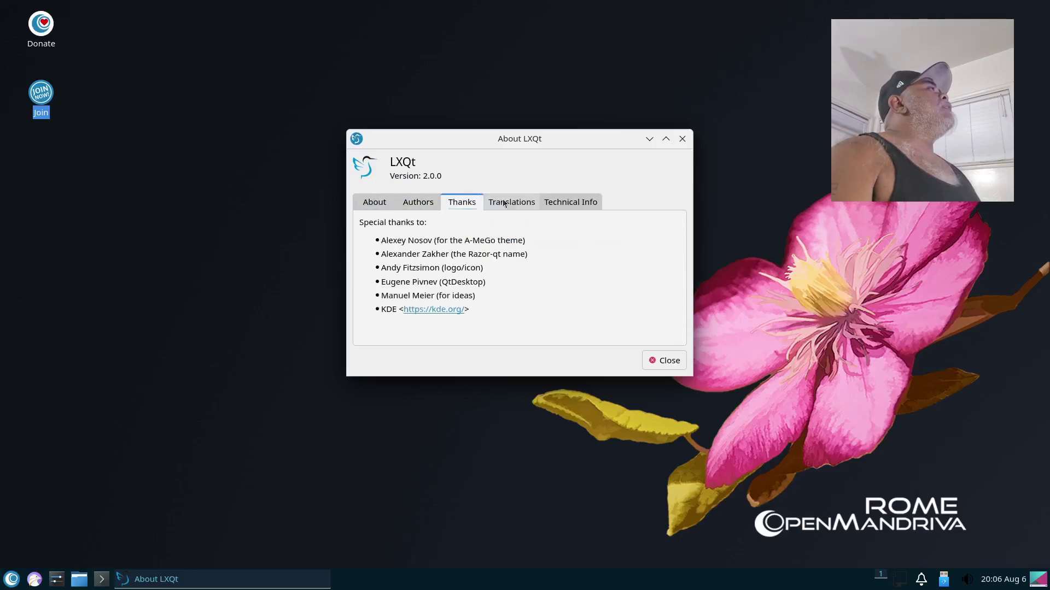
left_click(515, 203)
left_click(564, 203)
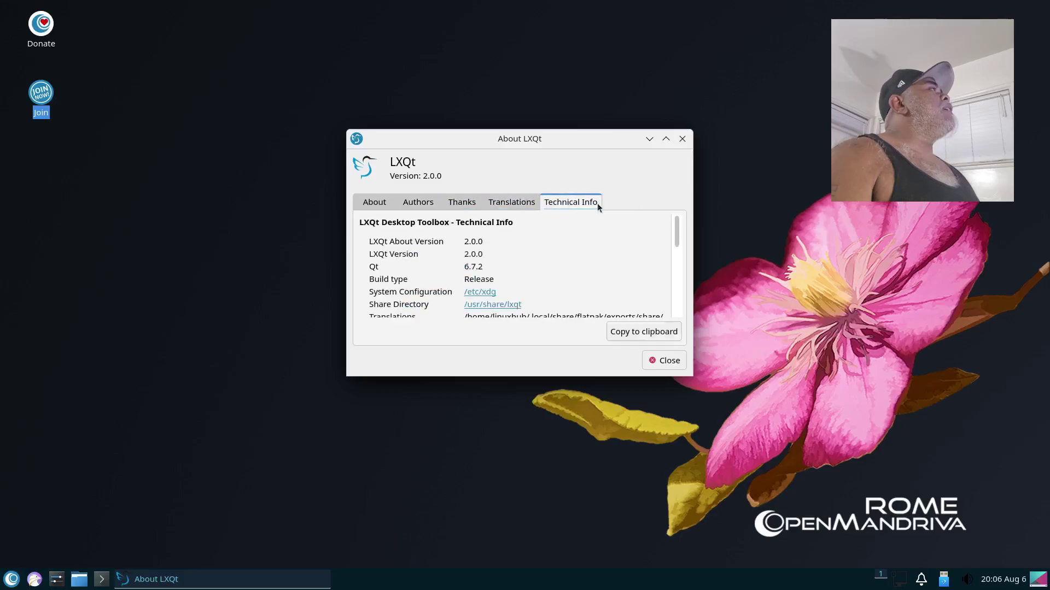
left_click(682, 140)
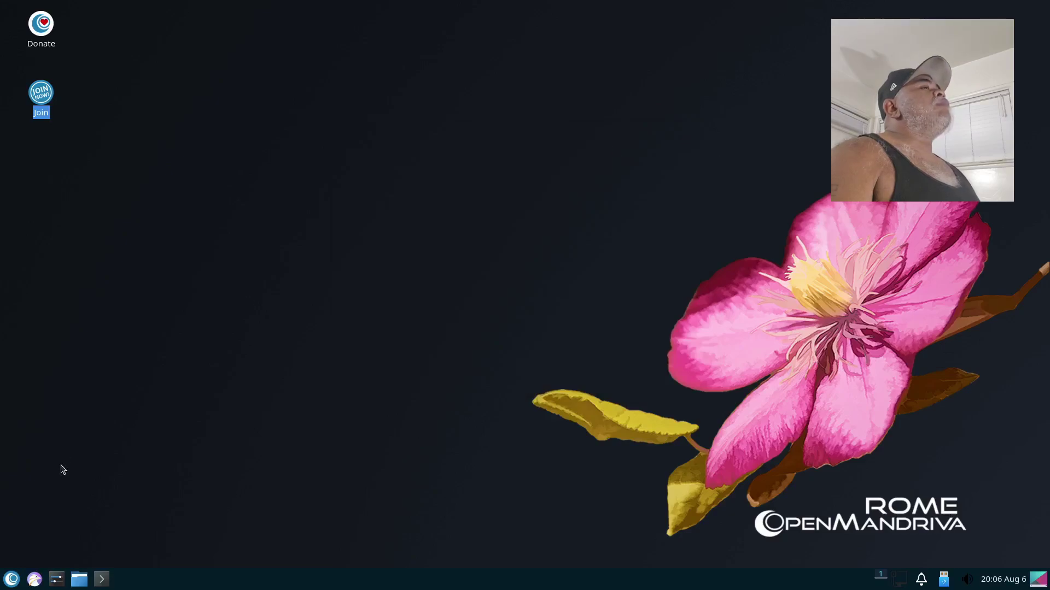
left_click(12, 579)
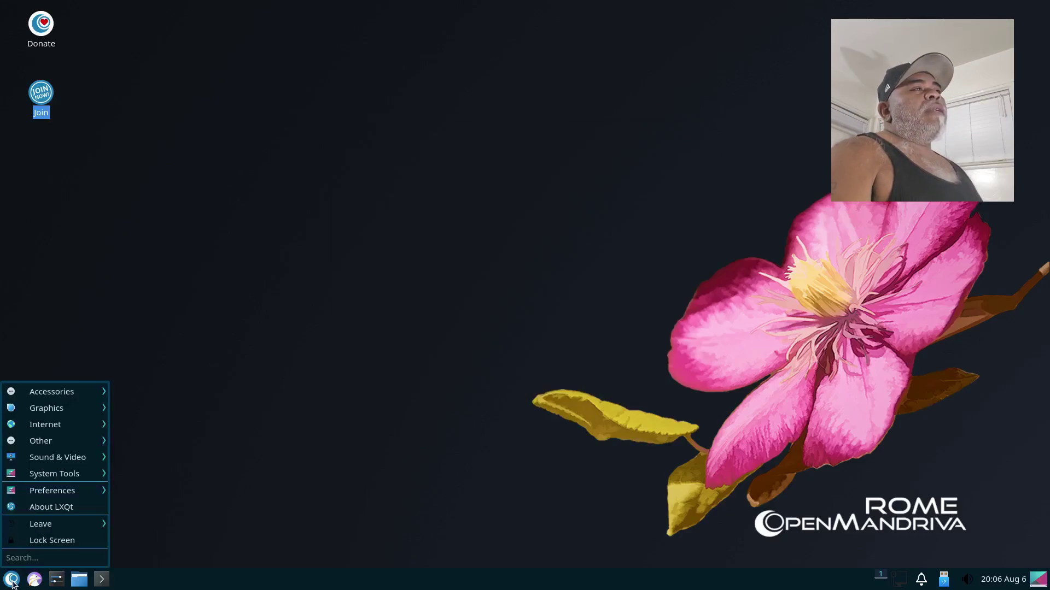
mouse_move(50, 394)
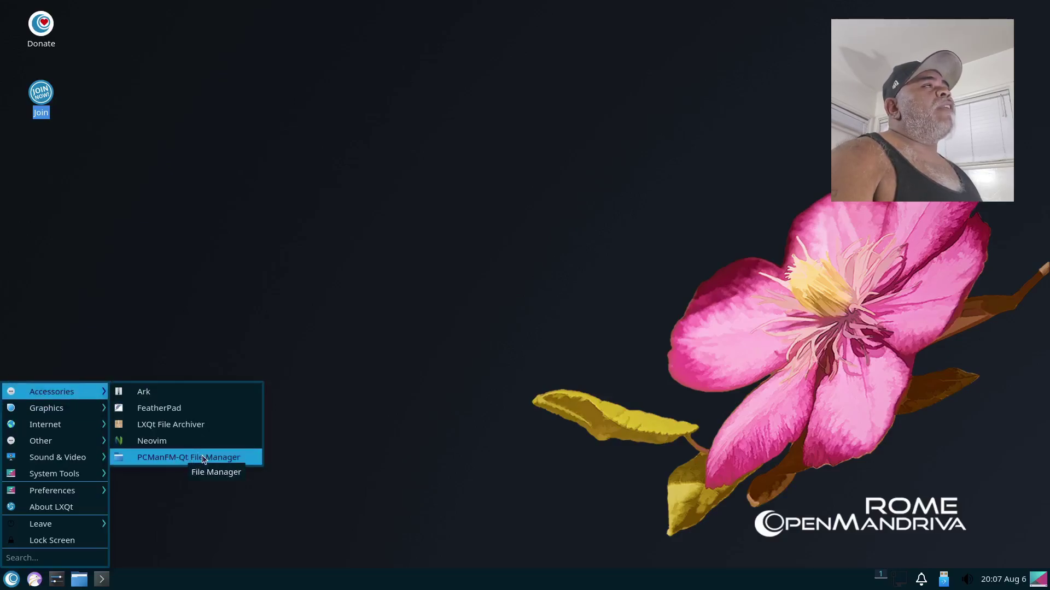
left_click(302, 544)
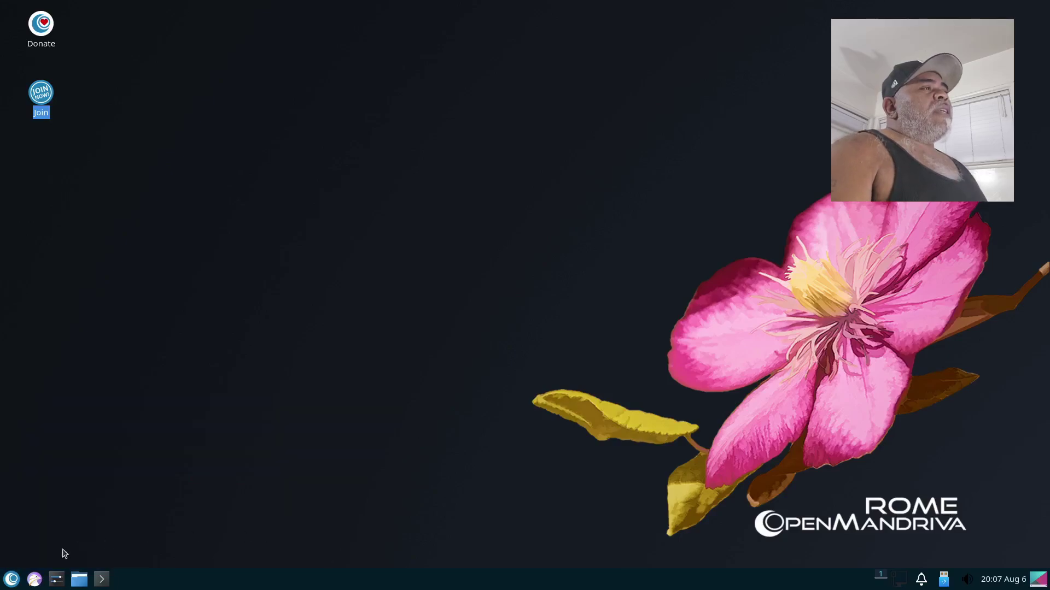
Step: Launch QTerminal maximized and confirm in Help > About that it is version 1.4.0
left_click(102, 580)
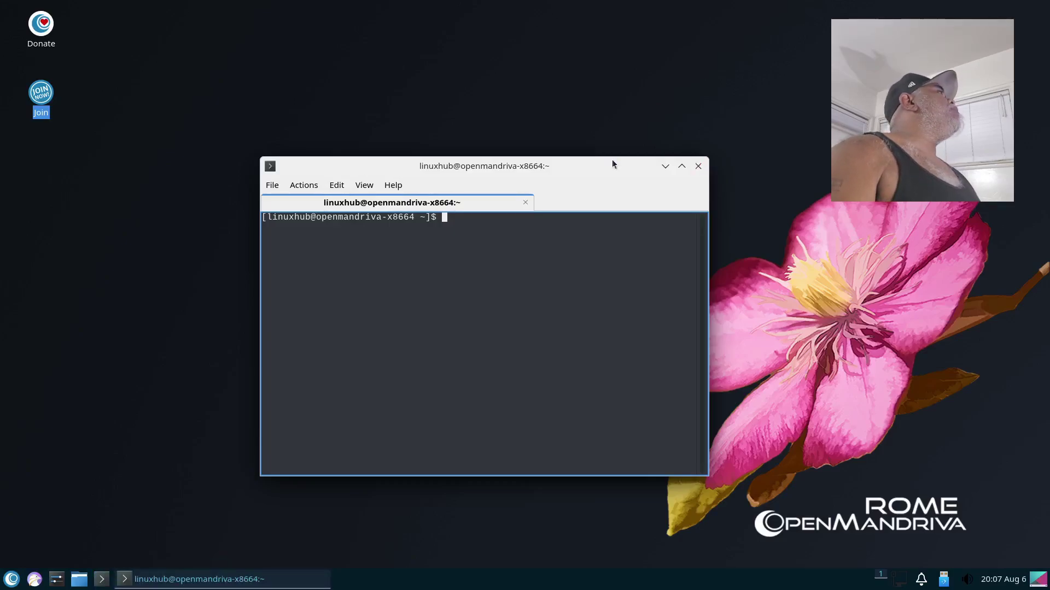
left_click(682, 166)
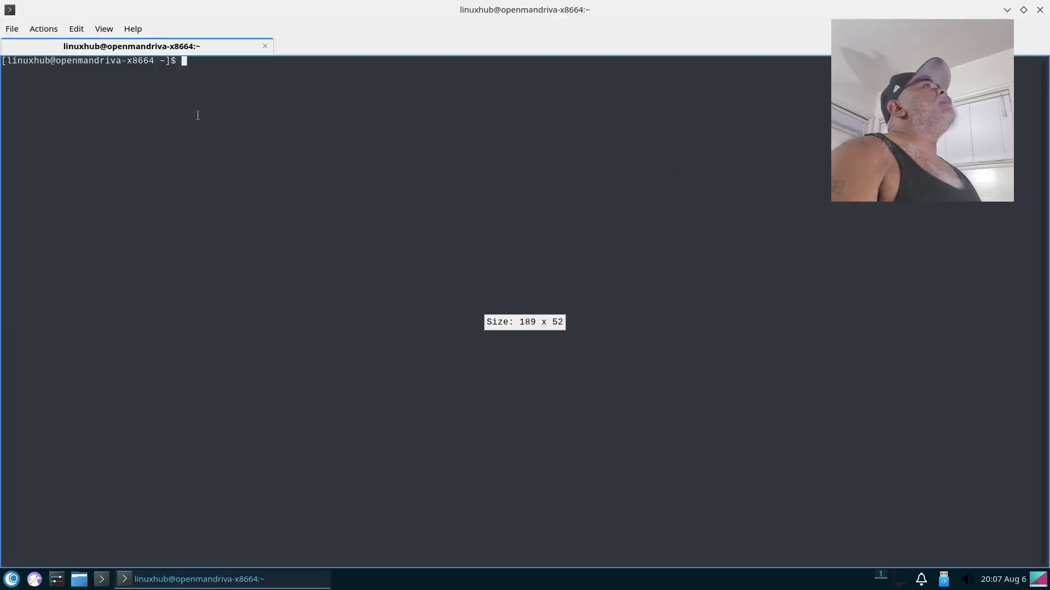
left_click(133, 28)
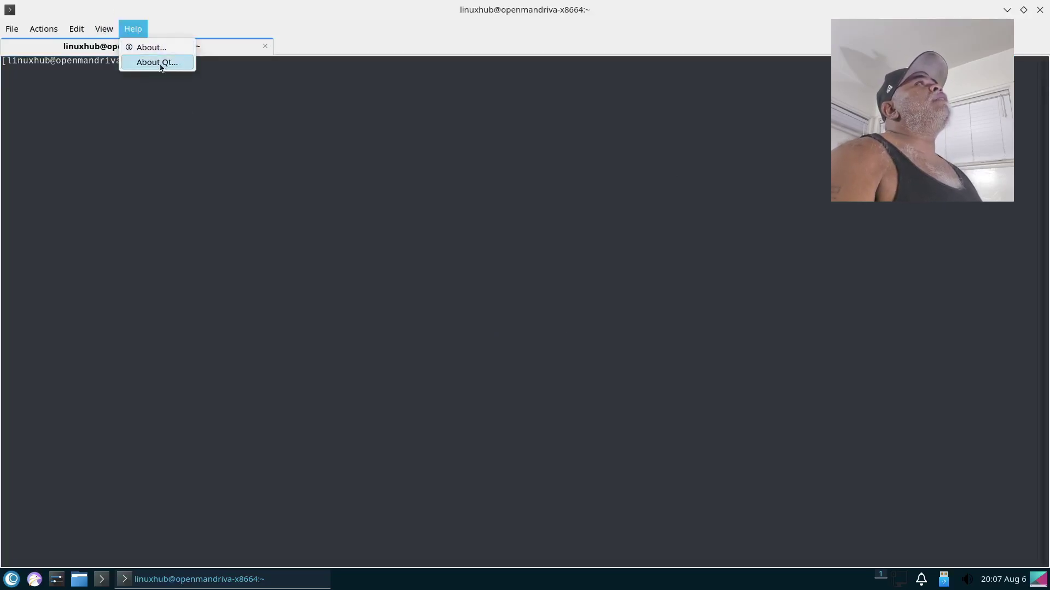
left_click(151, 47)
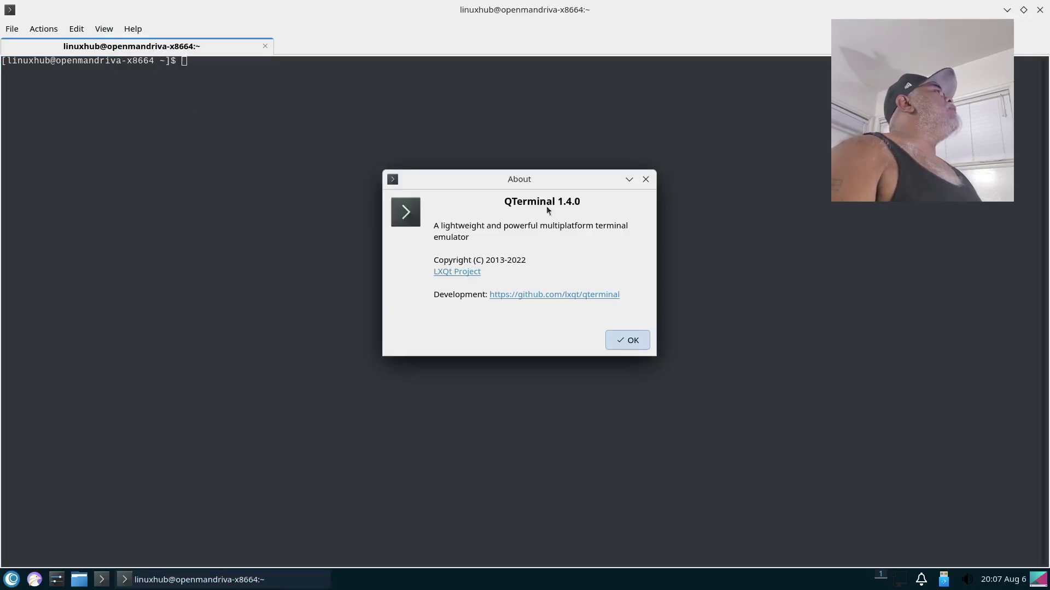
left_click(629, 340)
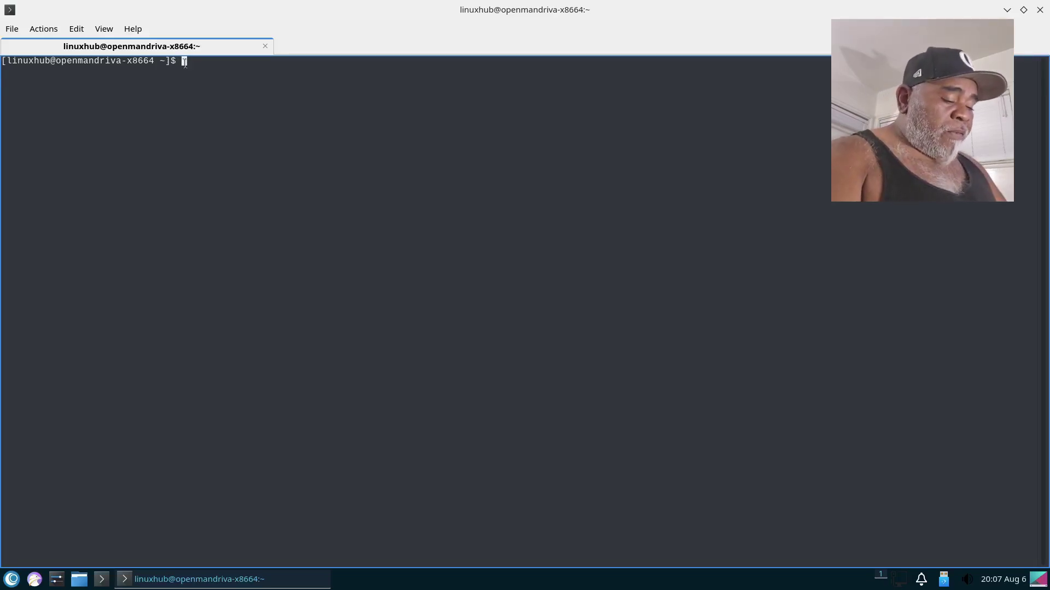
Step: Run htop, enlarge the terminal font twice with Ctrl++, then quit htop with q
type("htop")
key("Return")
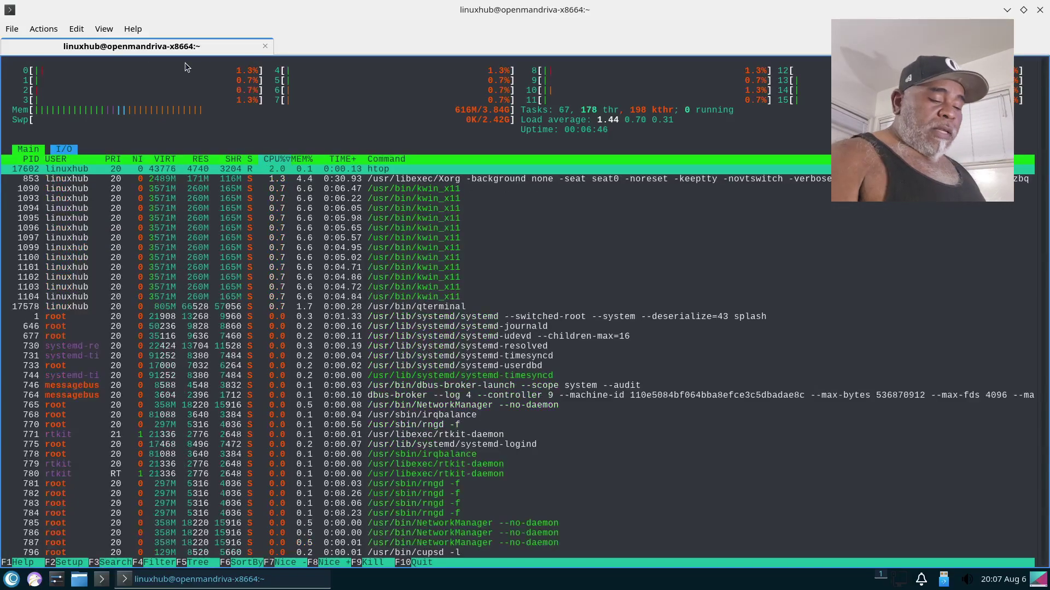
key("ctrl+plus")
key("ctrl+plus")
key("ctrl+plus")
key("ctrl+plus")
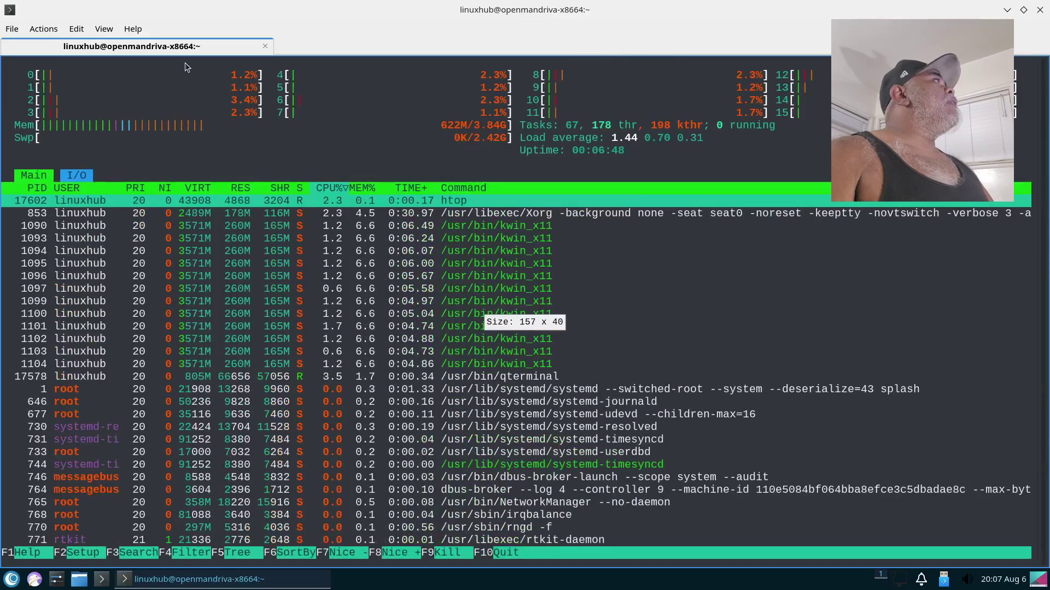
key("ctrl+plus")
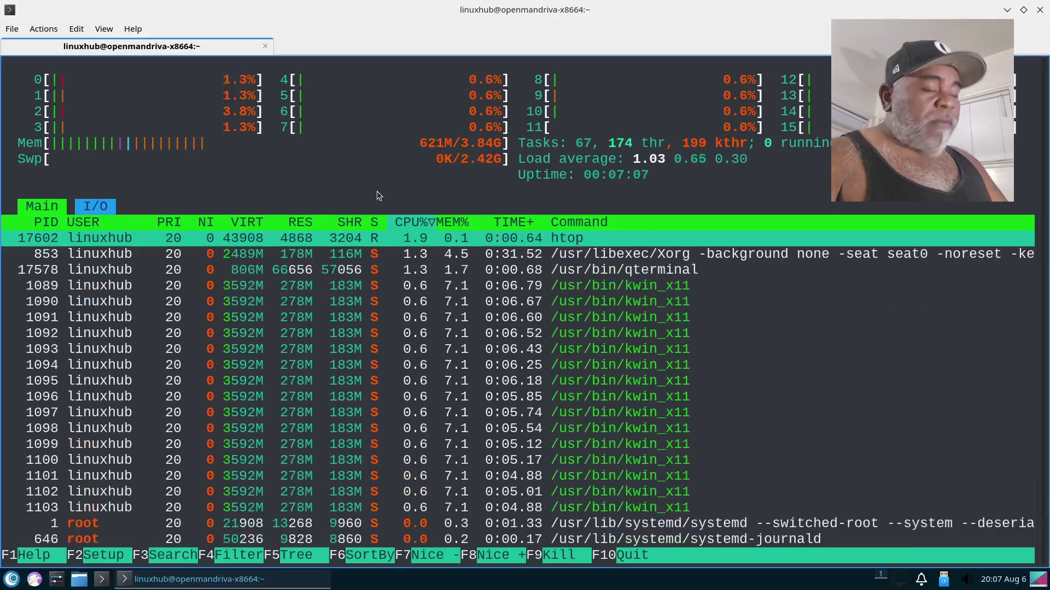
key("q")
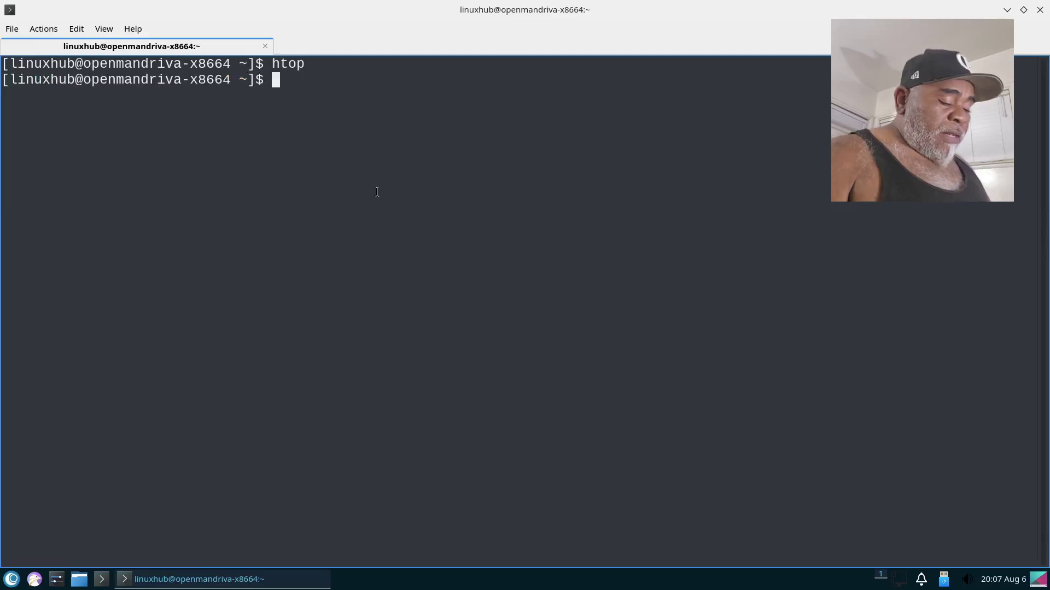
Step: Run neofetch, select its OS and Kernel lines, then clear the terminal screen
type("neofetch")
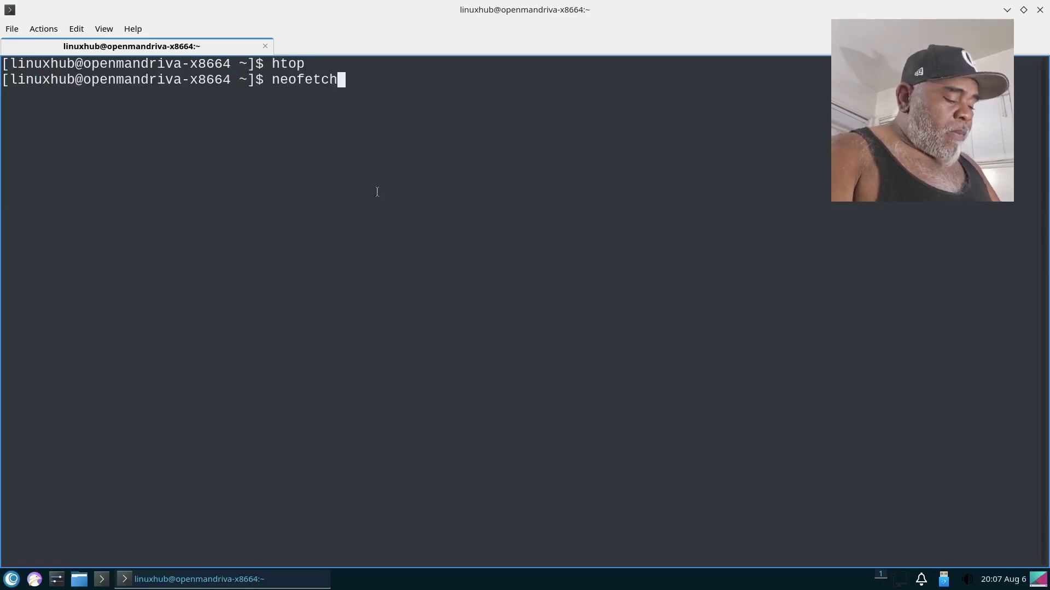
key("Return")
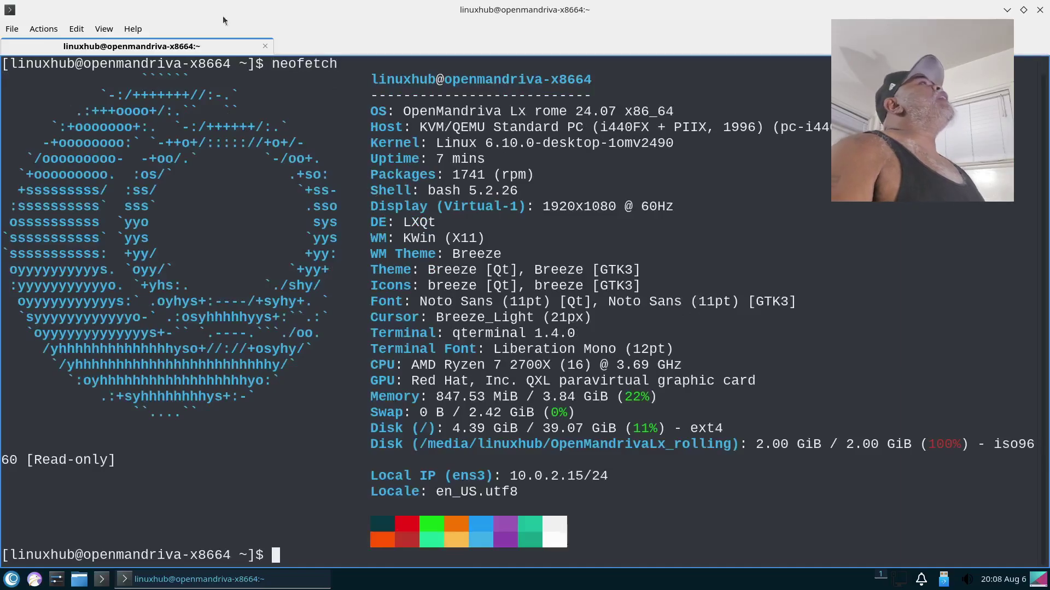
triple_click(454, 109)
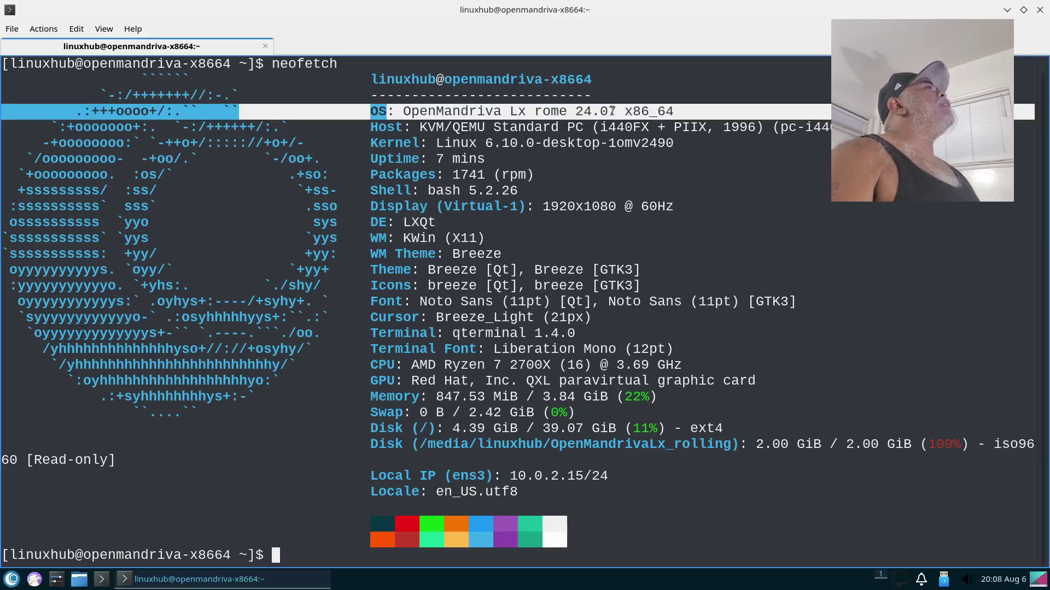
left_click_drag(436, 143, 493, 144)
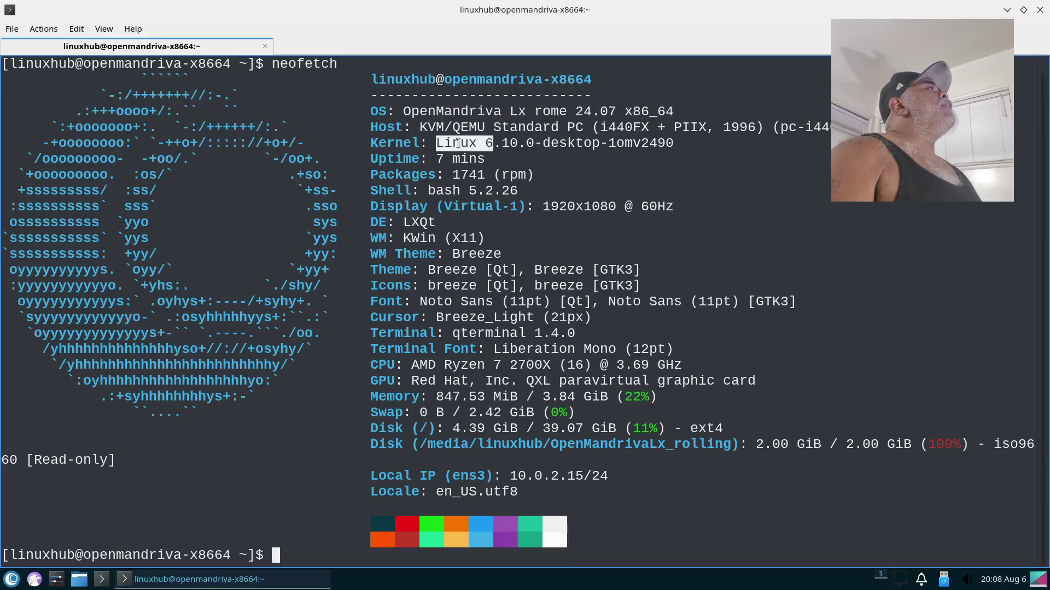
triple_click(458, 144)
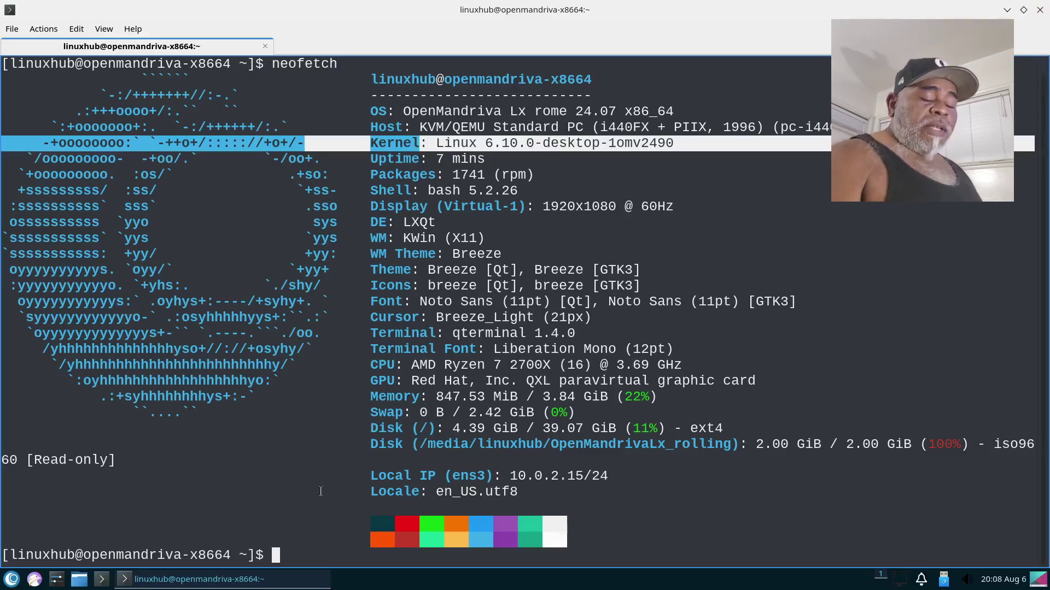
type("clear")
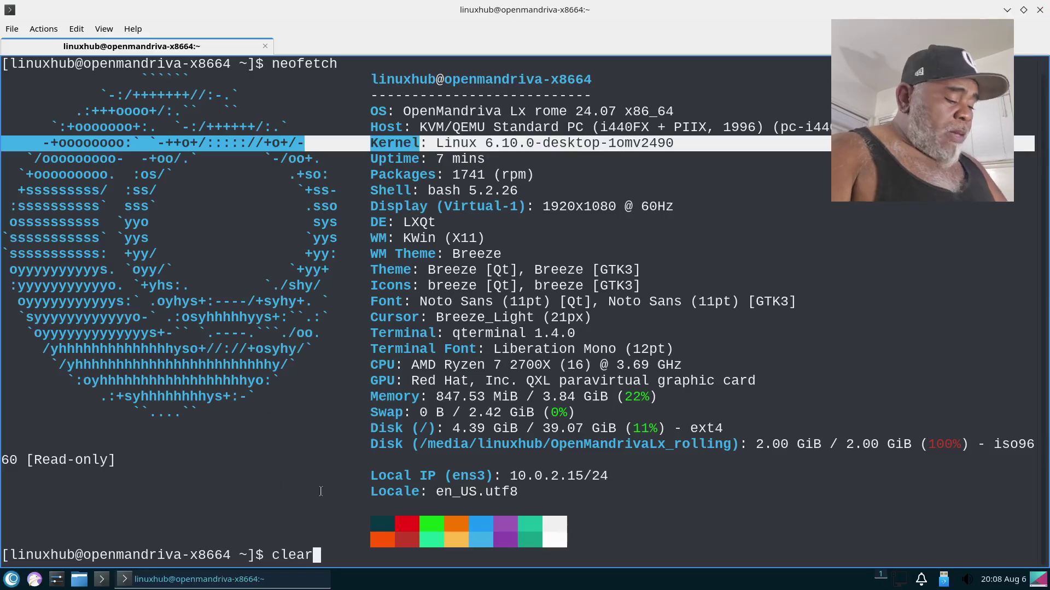
key("Return")
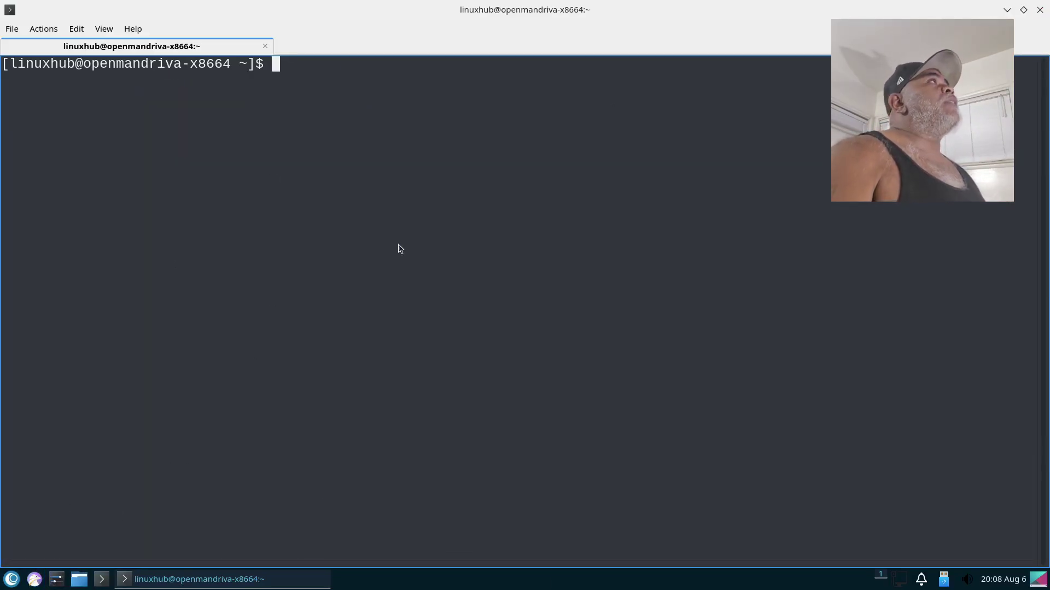
Step: In Falkon's OpenMandriva tab, search DuckDuckGo for how to install packages on OpenMandriva
left_click(34, 580)
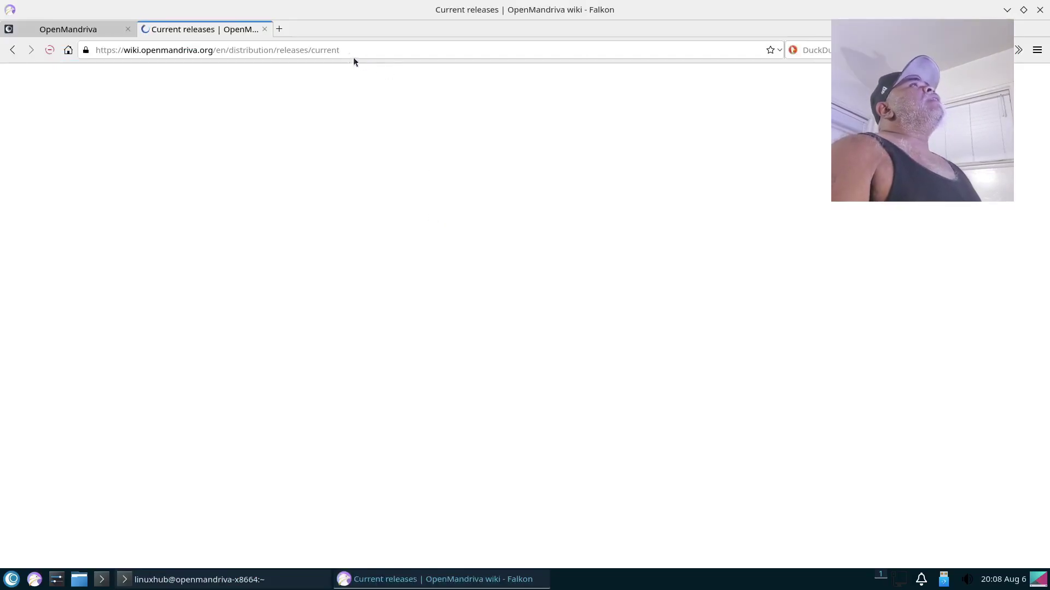
left_click(86, 29)
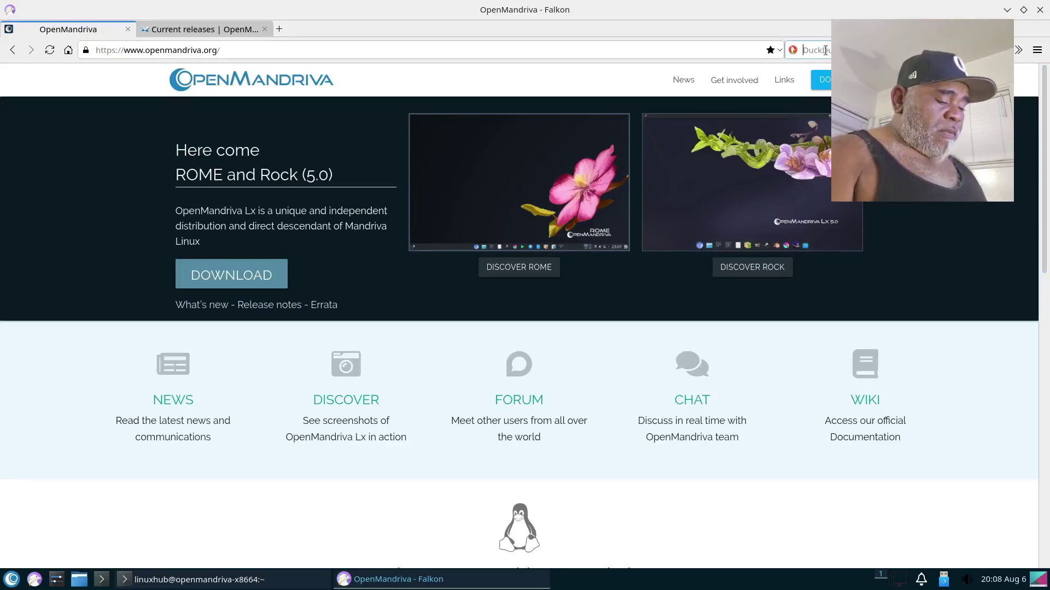
type("how ")
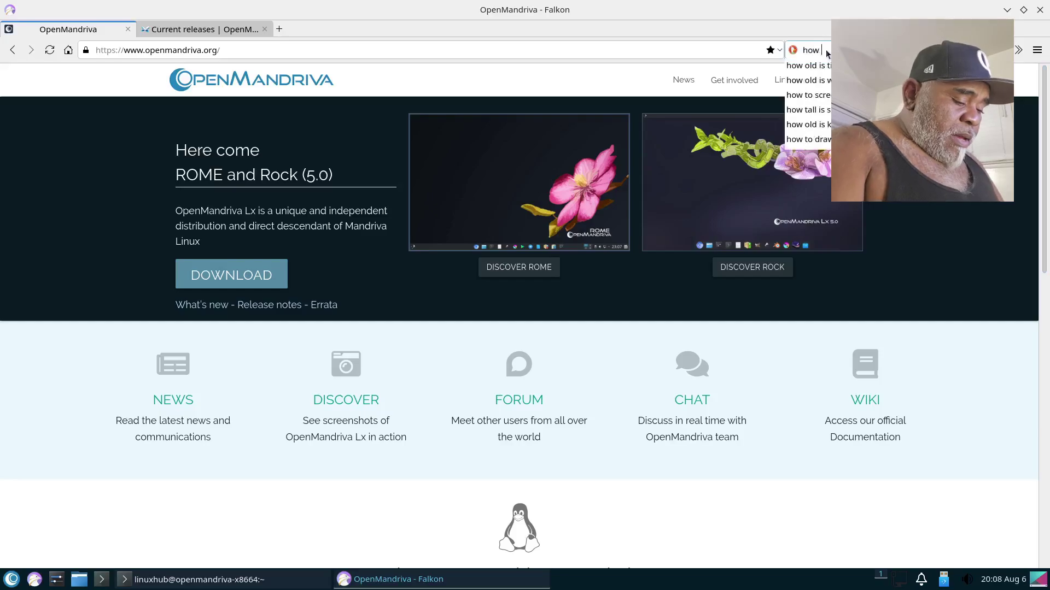
type("to in")
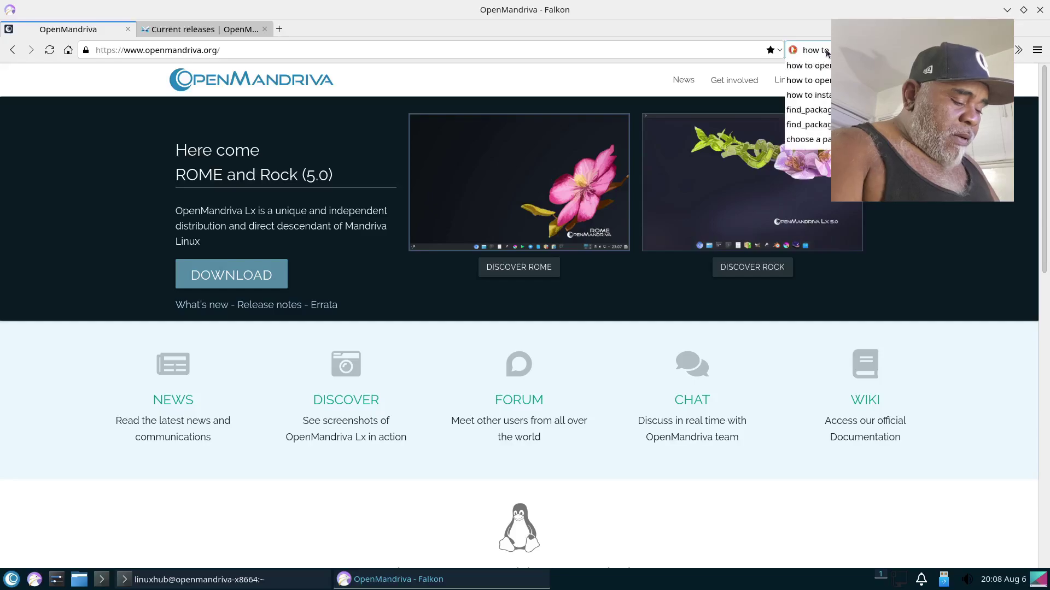
key("Return")
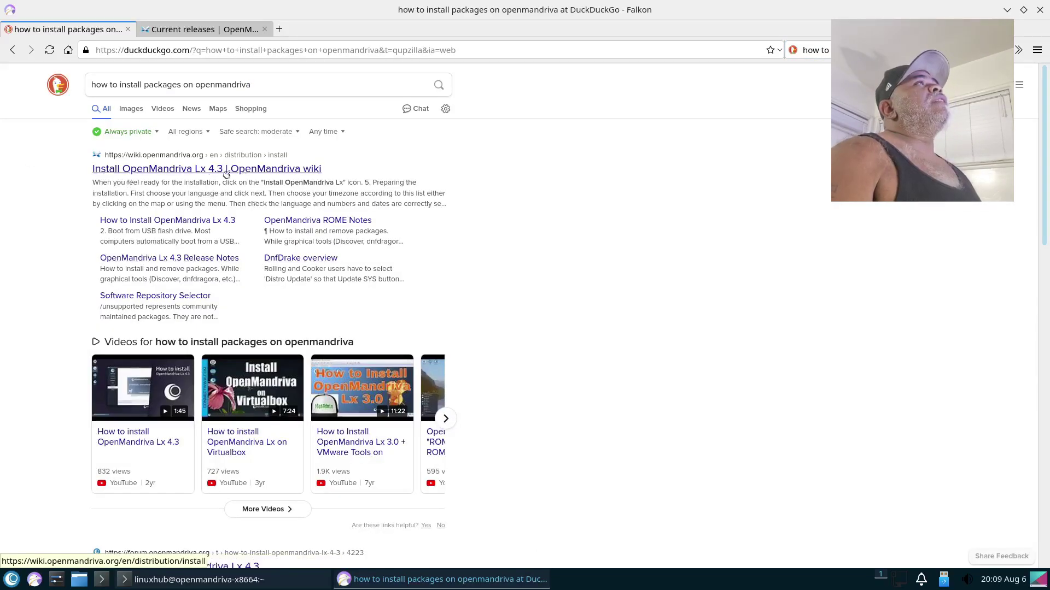
scroll(178, 236, "down", 1)
scroll(178, 236, "down", 5)
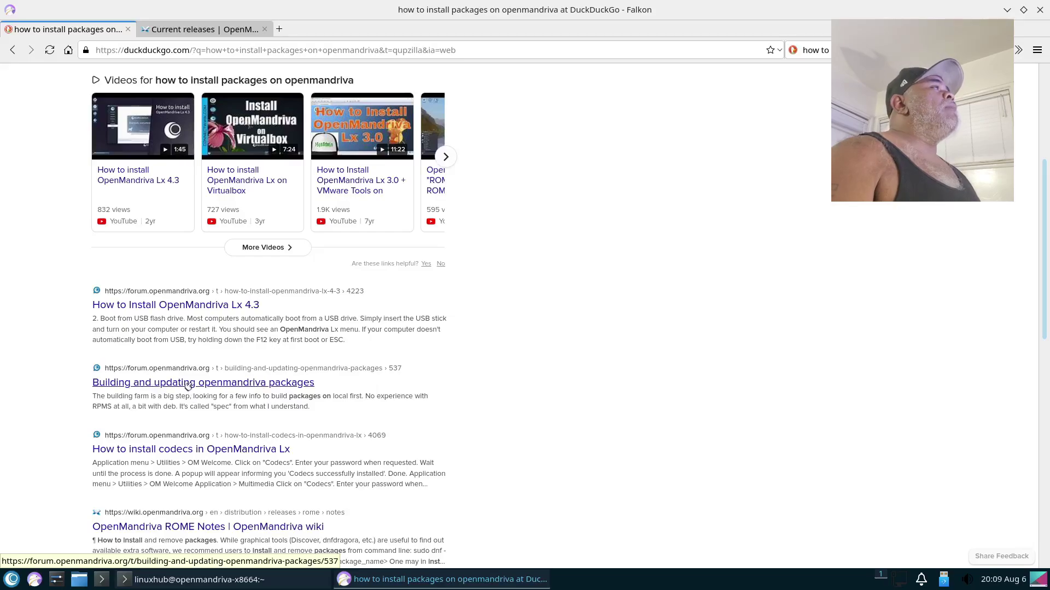
Step: Read the 'Building and updating openmandriva packages' forum thread, then return to the terminal
left_click(187, 385)
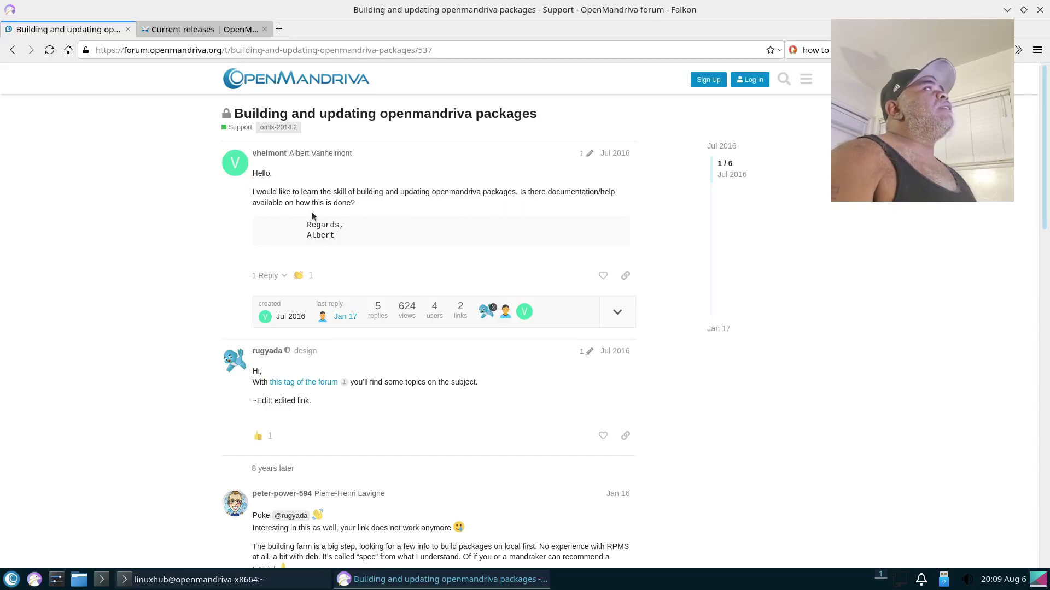
scroll(378, 430, "down", 4)
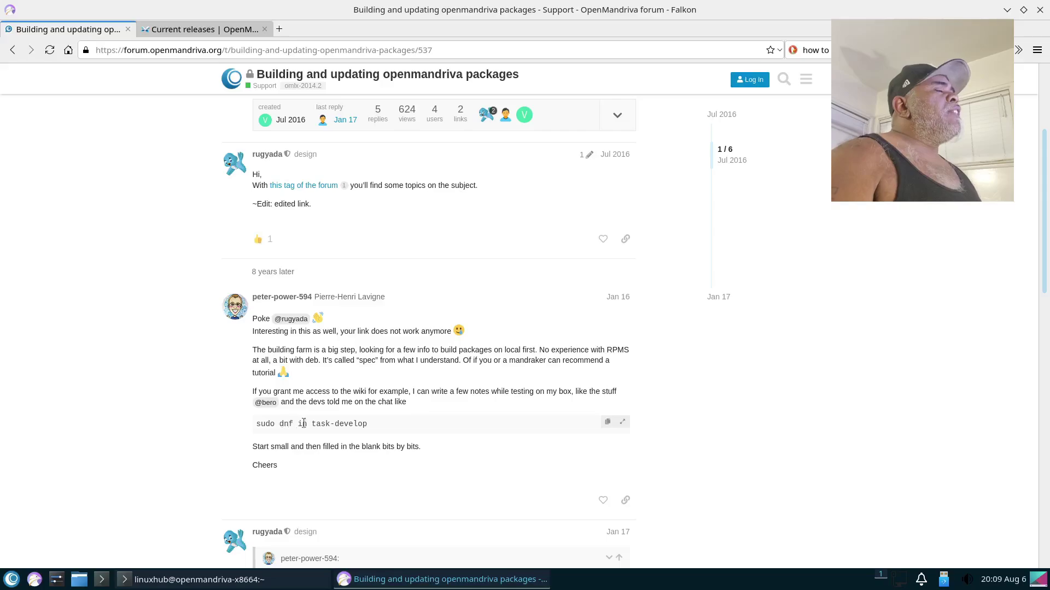
left_click(188, 579)
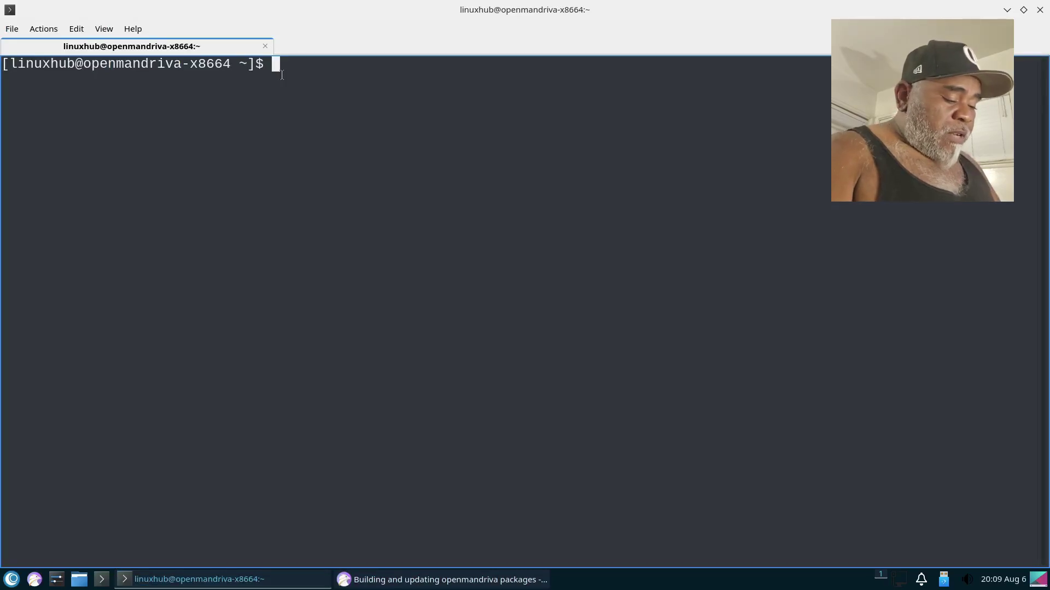
Step: Install VLC with 'sudo dnf install vlc', authorizing with the sudo password until it reports Complete
type("sudo d")
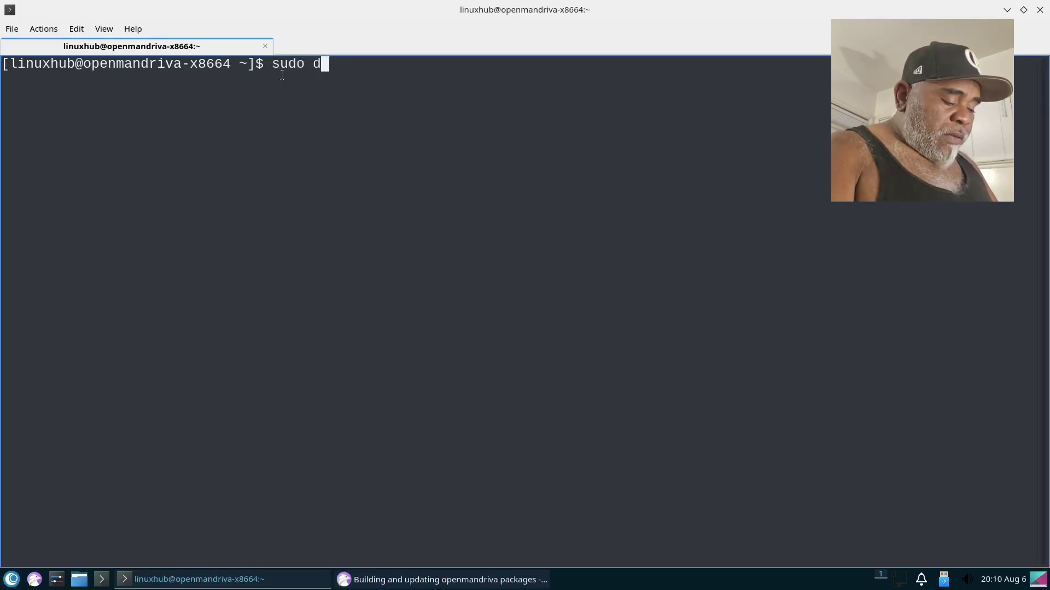
type("nf ins")
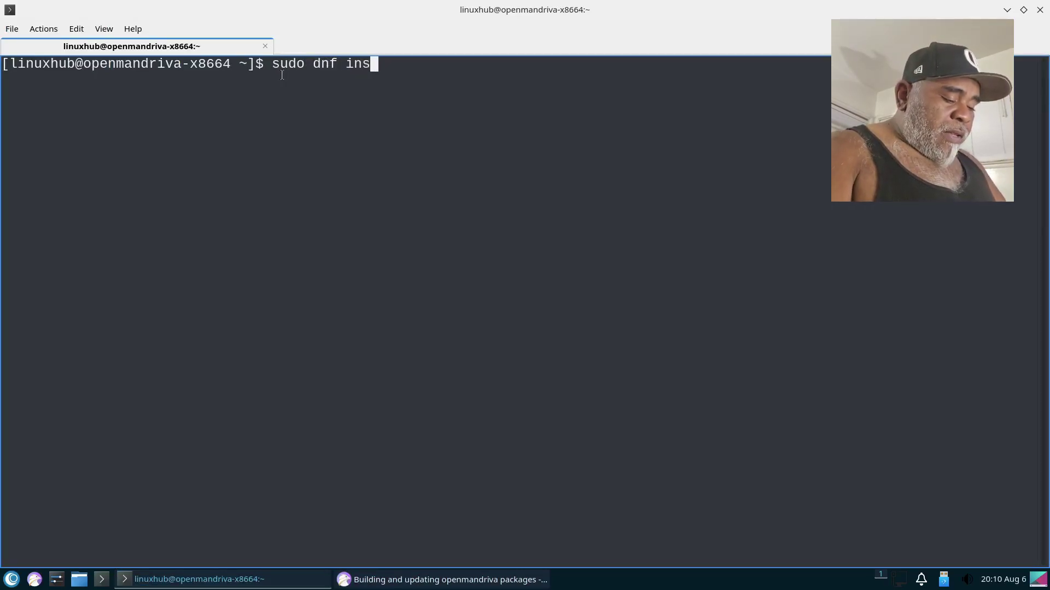
type("tall vlc")
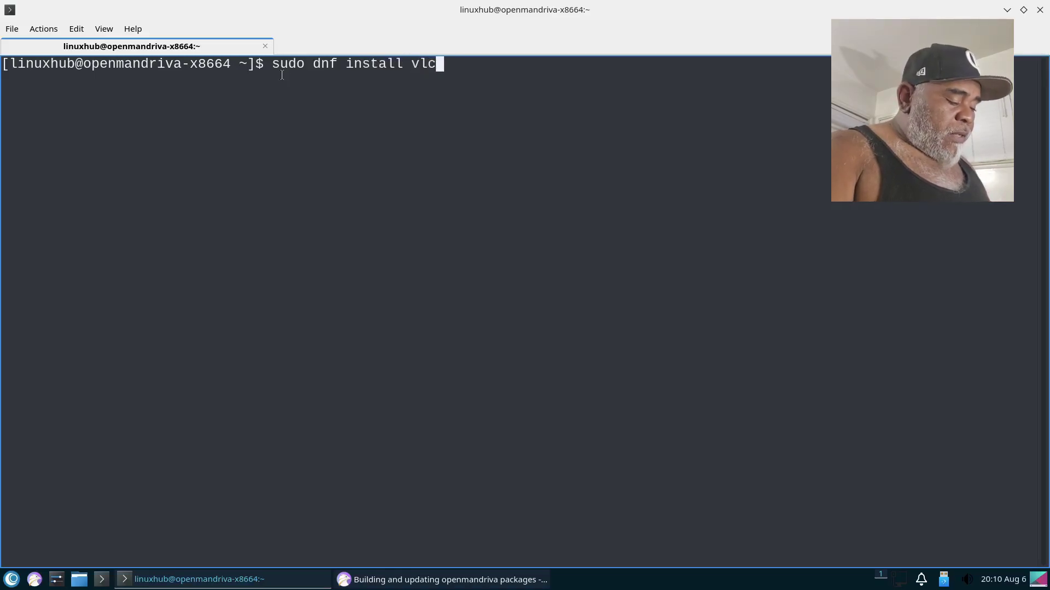
key("Return")
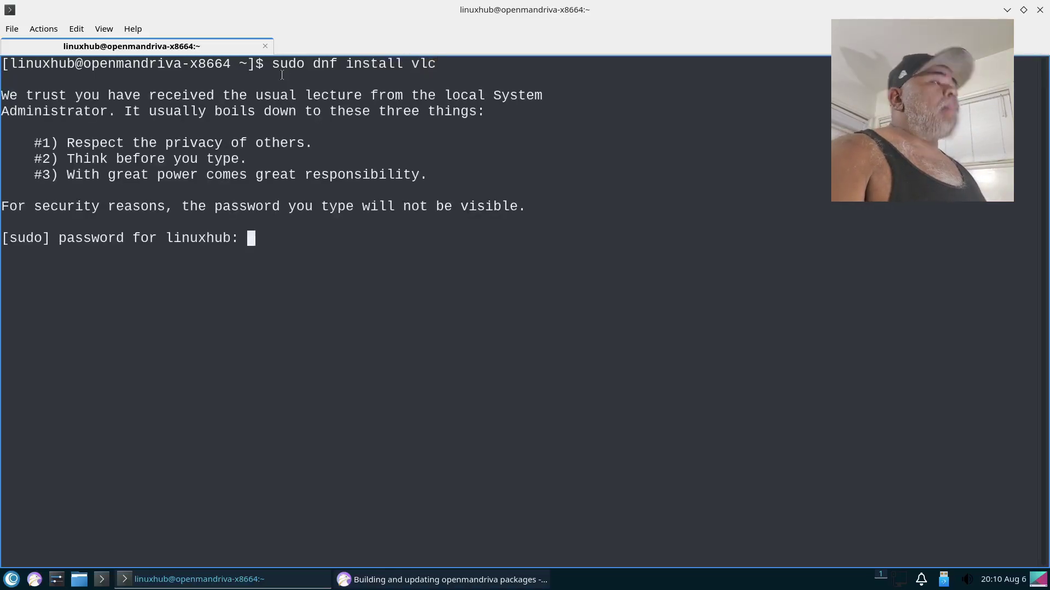
key("Return")
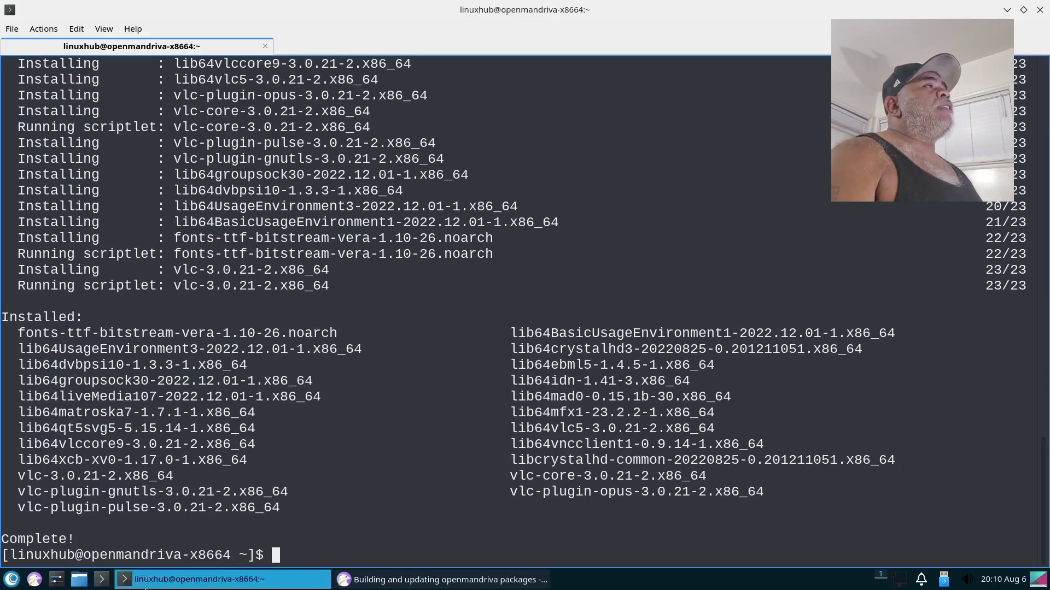
right_click(183, 579)
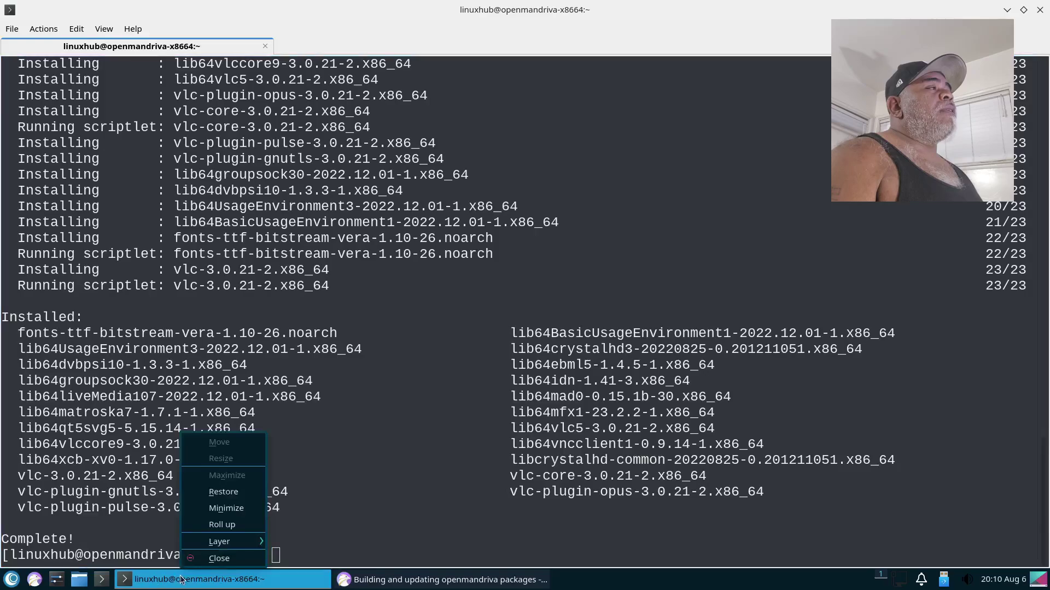
Step: Exit the terminal and start VLC media player, accepting its privacy and network access policy
left_click(220, 558)
left_click(503, 288)
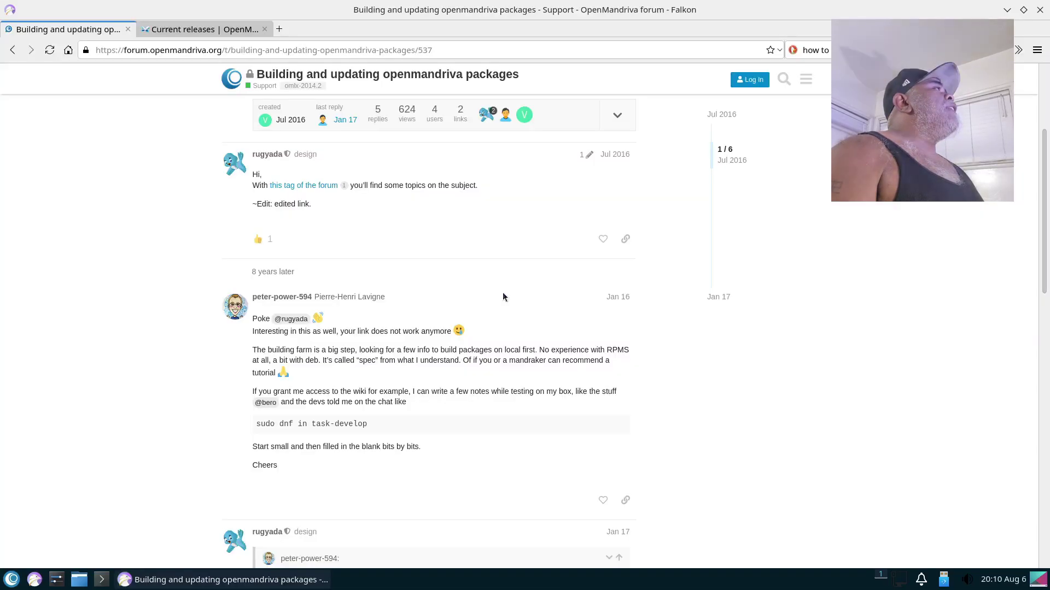
left_click(7, 581)
mouse_move(78, 458)
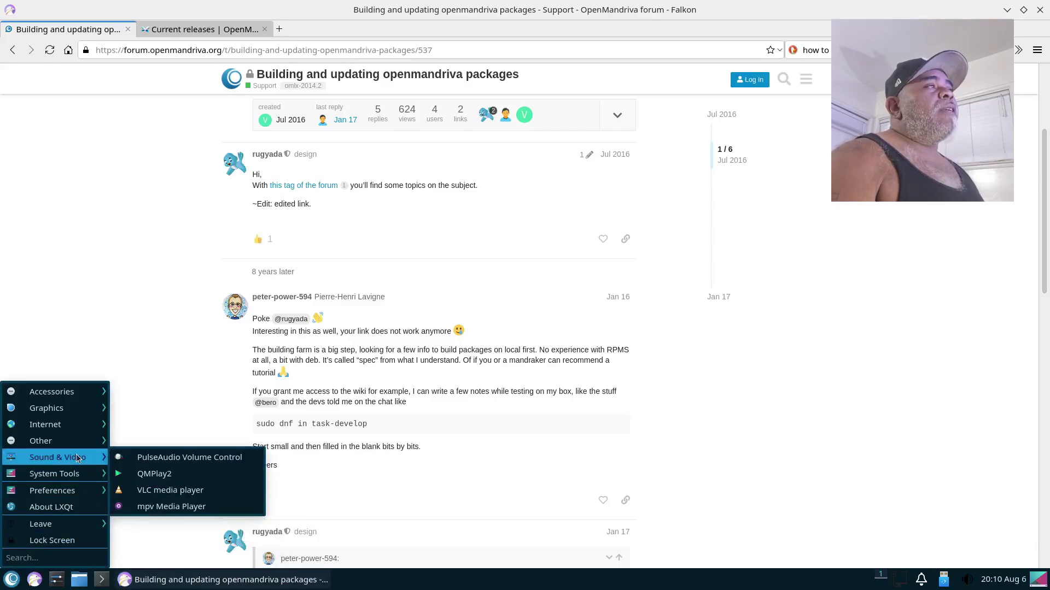
left_click(172, 490)
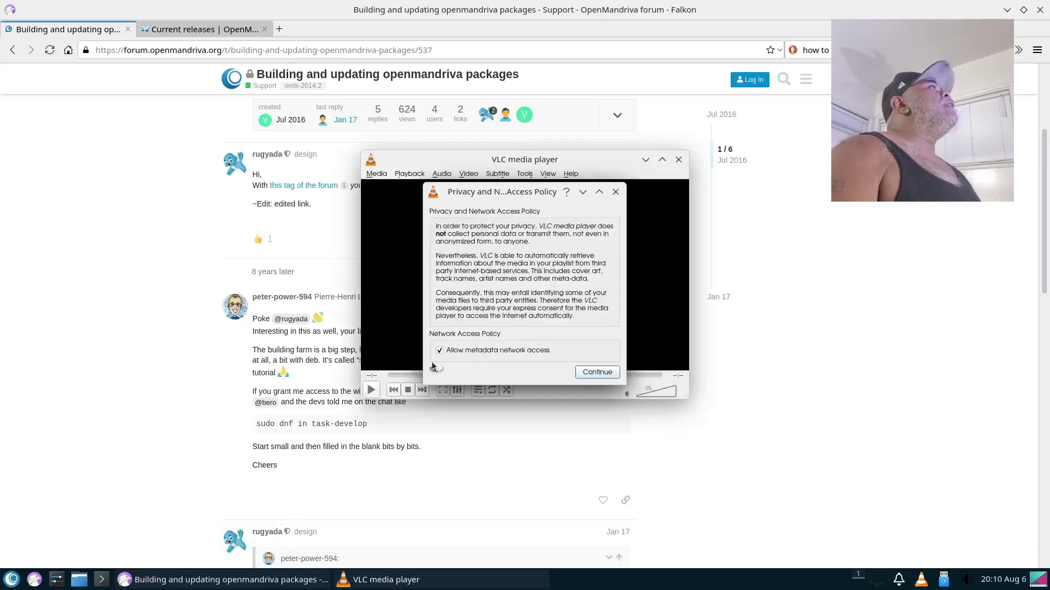
left_click(593, 374)
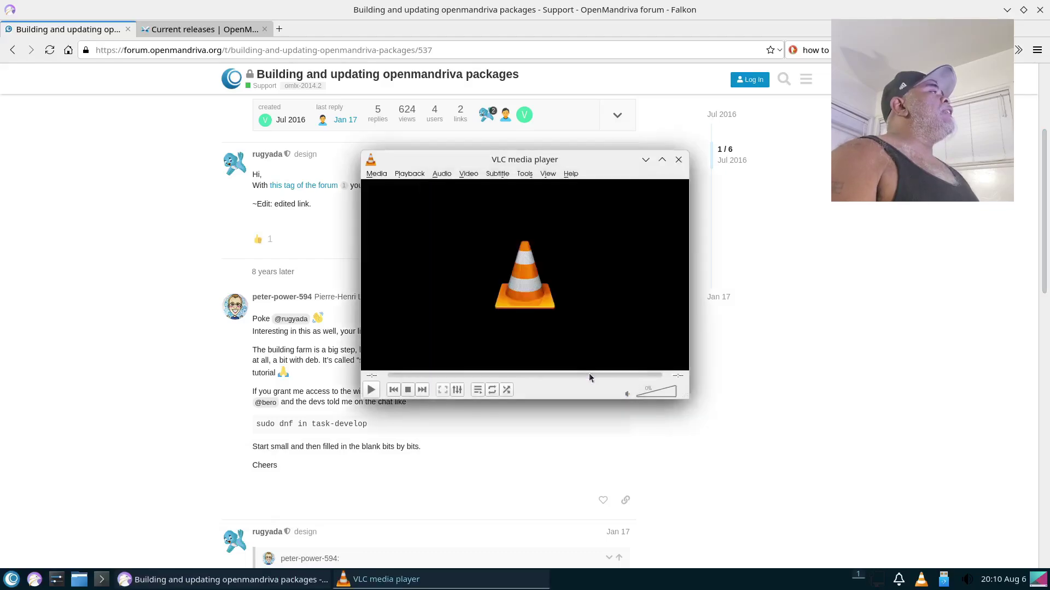
Step: Confirm in VLC's About dialog that it is version 3.0.21 Vetinari, then close VLC
left_click(570, 174)
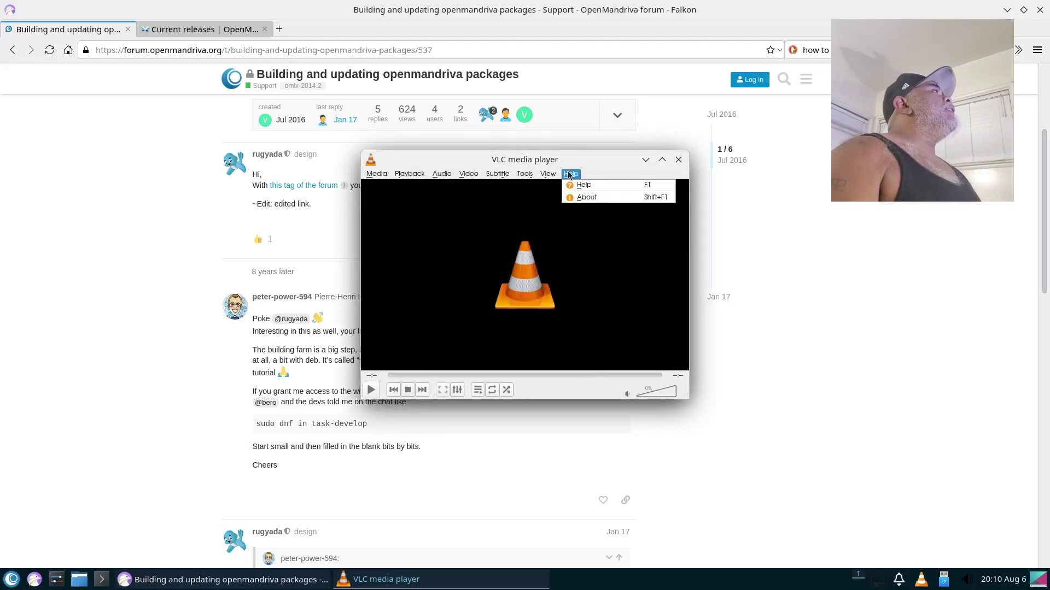
left_click(586, 198)
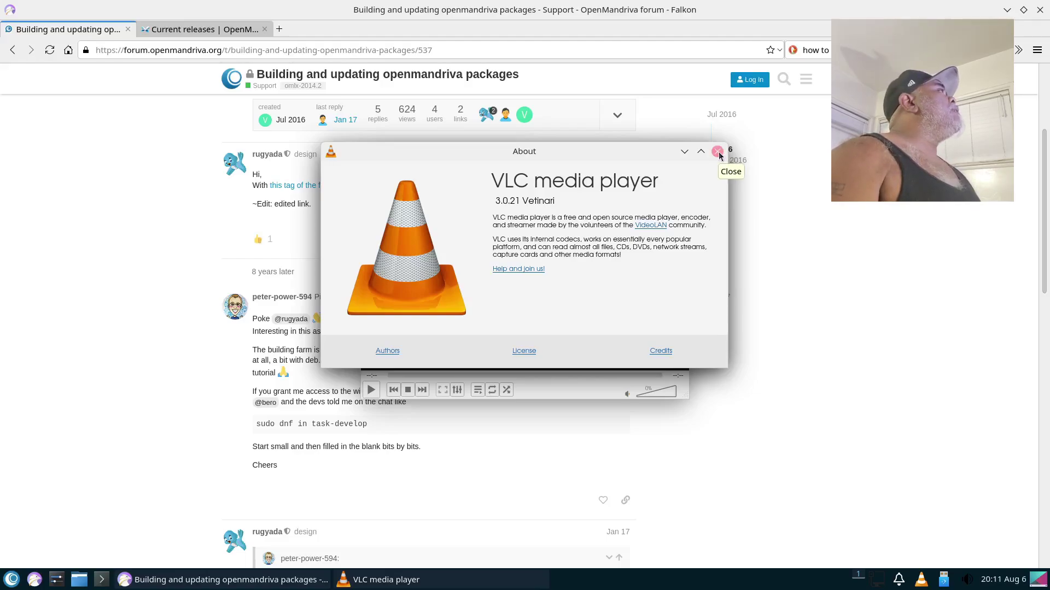
left_click(717, 152)
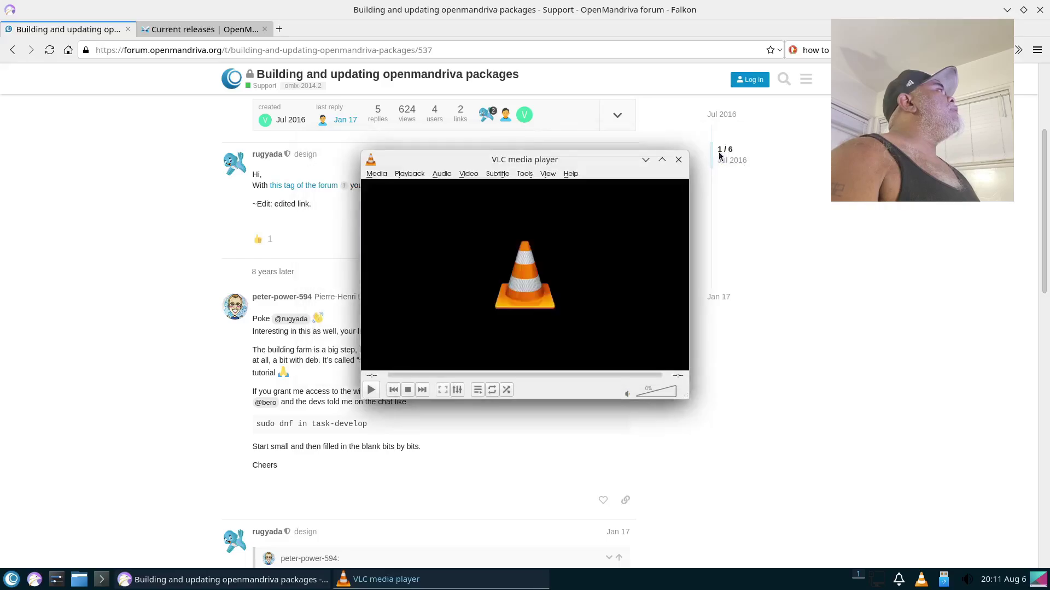
left_click(678, 159)
left_click(80, 579)
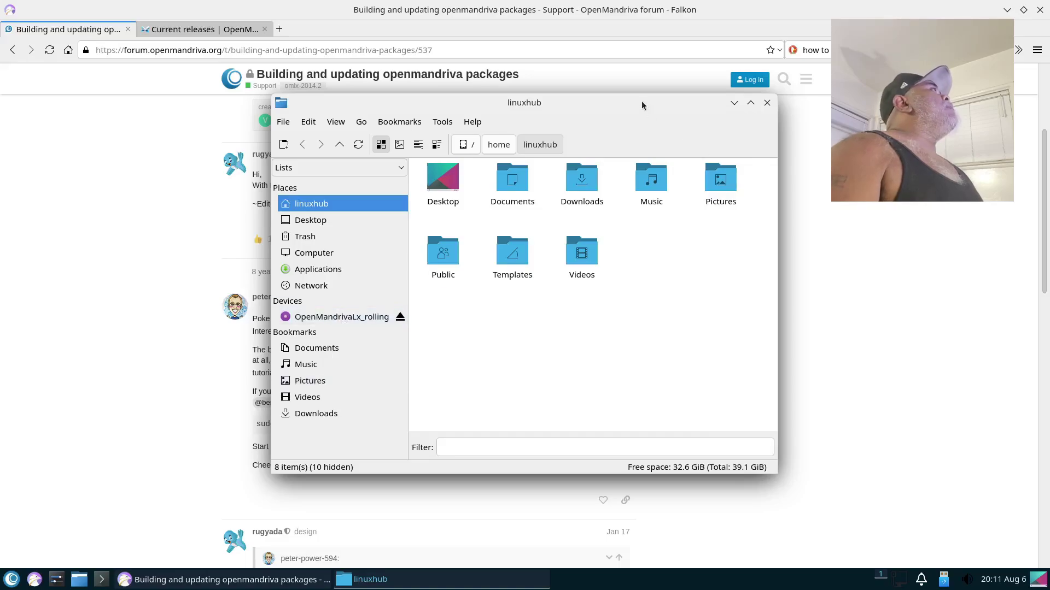
double_click(631, 97)
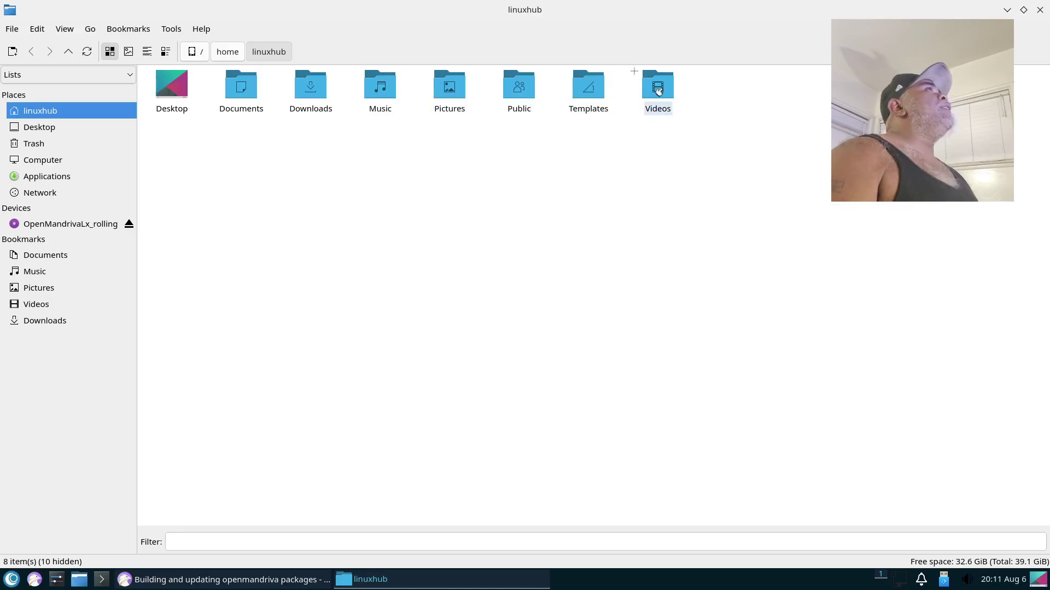
left_click(201, 28)
left_click(300, 179)
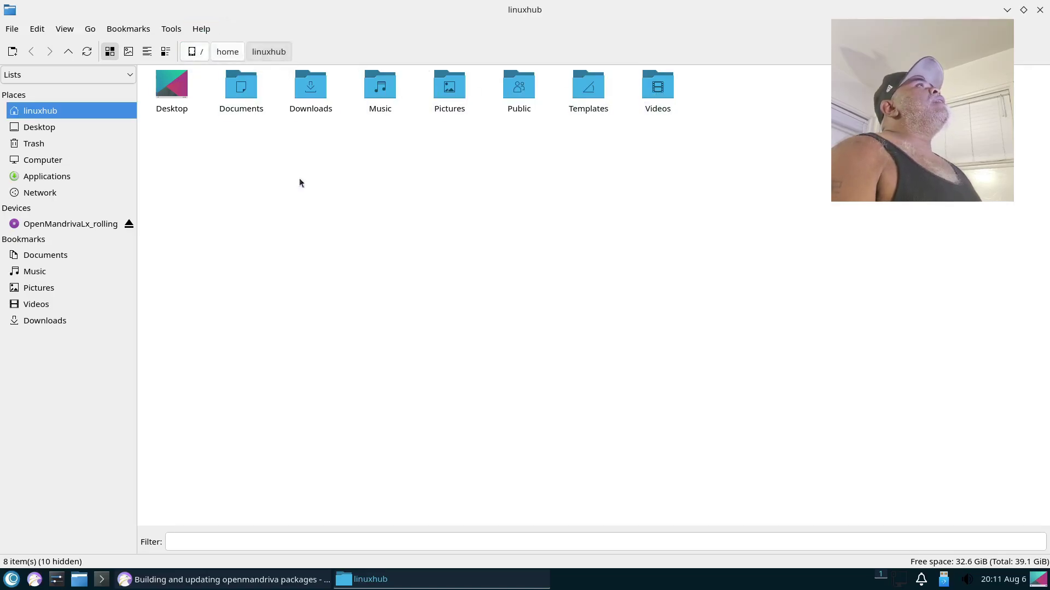
left_click(200, 30)
left_click(217, 47)
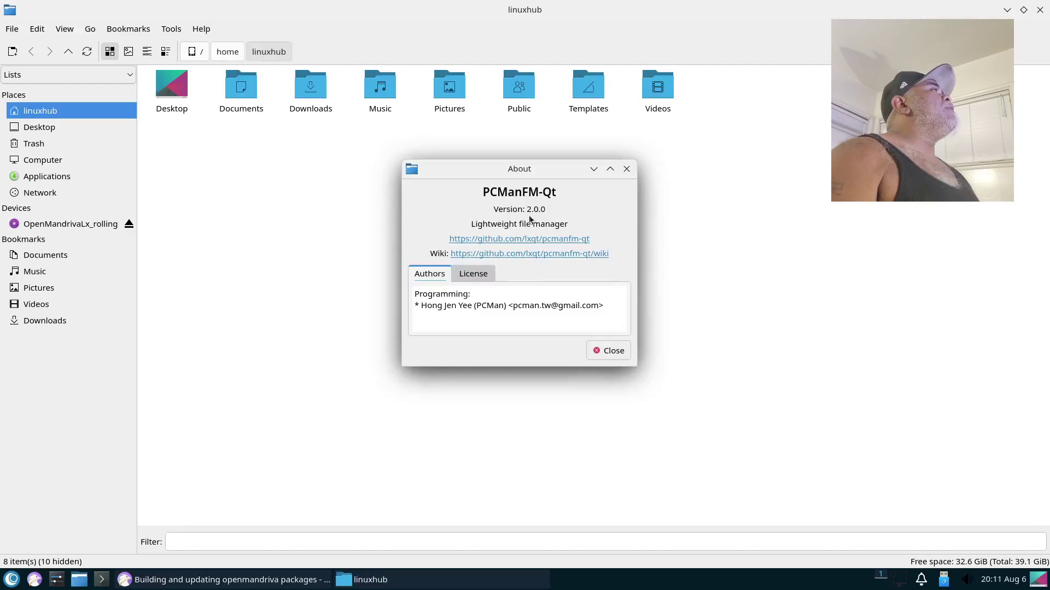
left_click(626, 169)
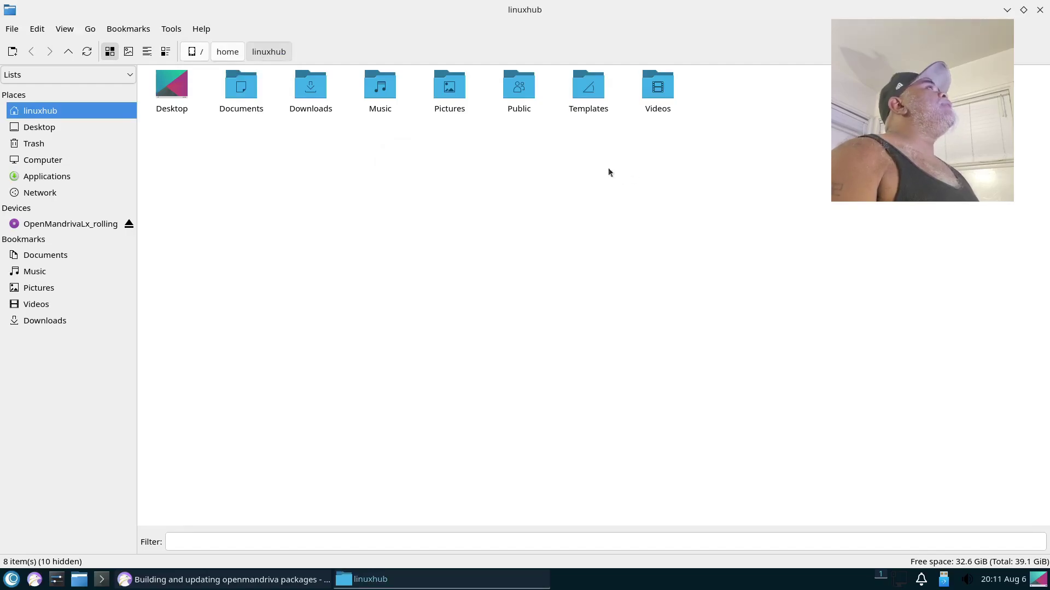
left_click(1040, 10)
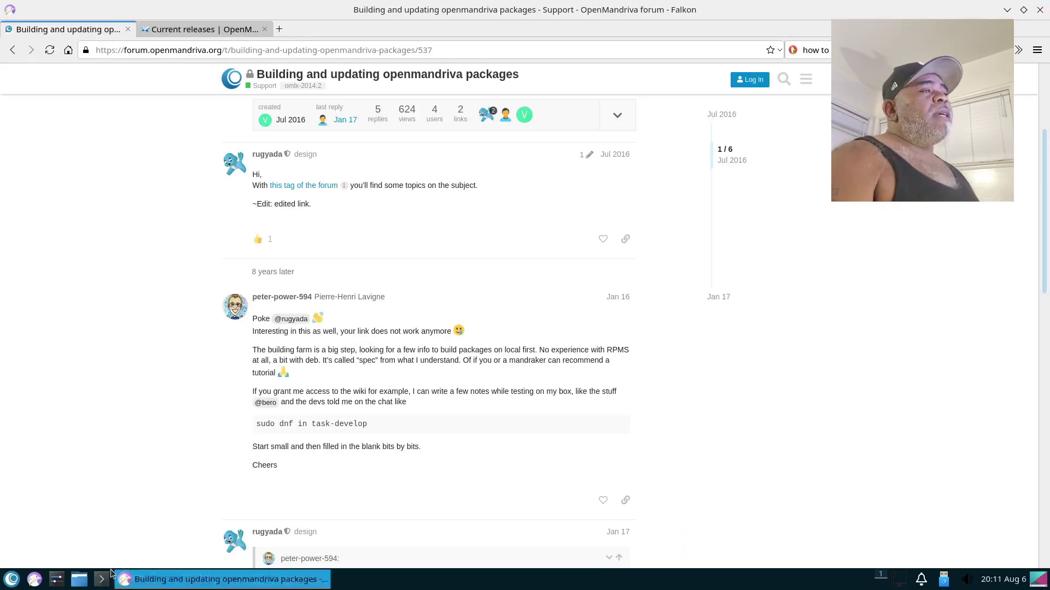
left_click(56, 581)
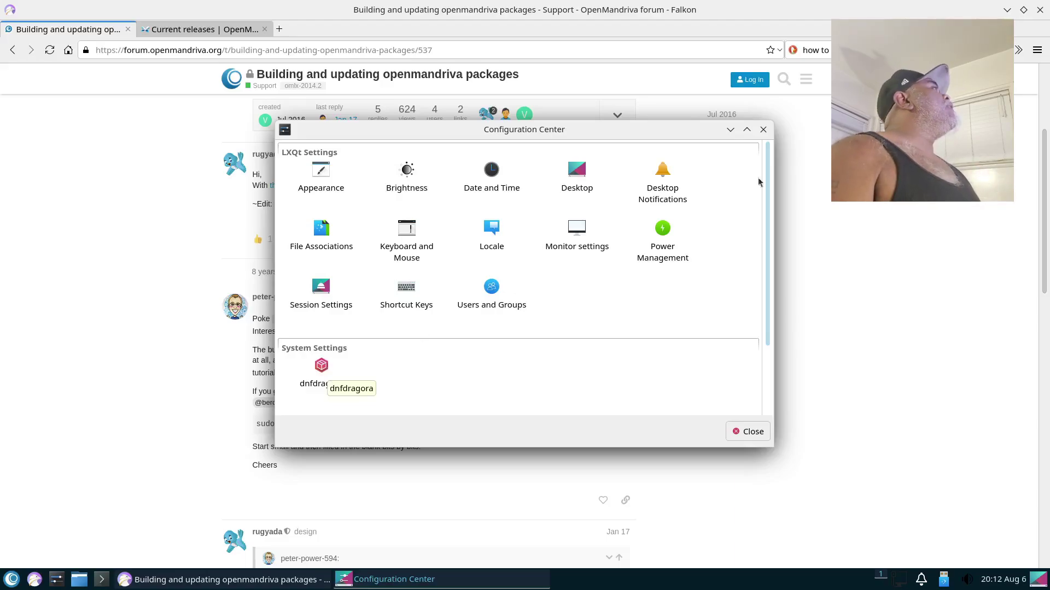
left_click(763, 129)
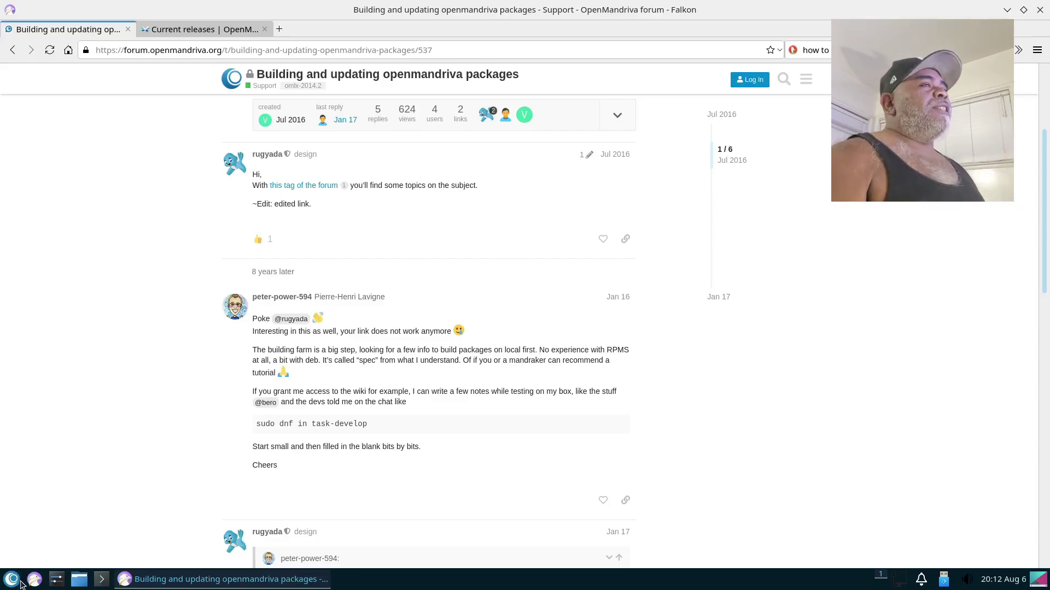
Step: Browse the application menu categories, then launch System Tools > Software Repository Selector
left_click(9, 583)
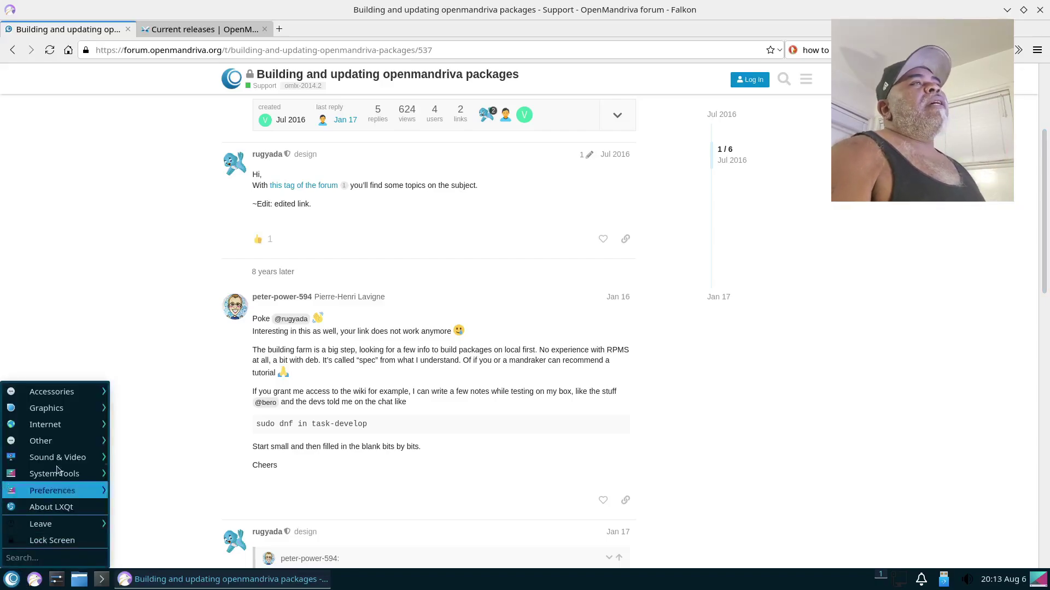
mouse_move(48, 409)
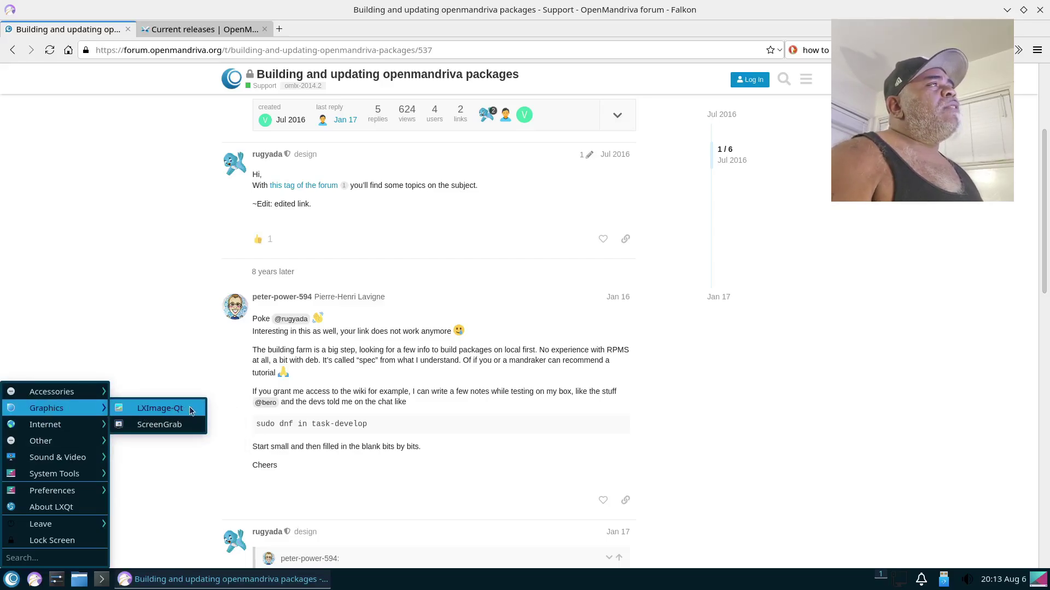
mouse_move(30, 430)
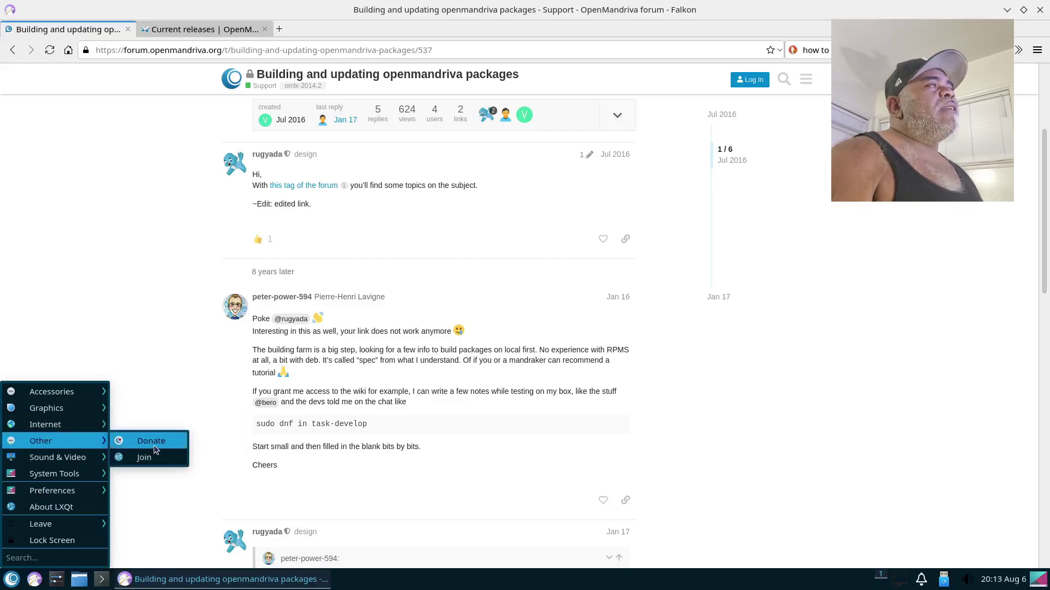
mouse_move(57, 461)
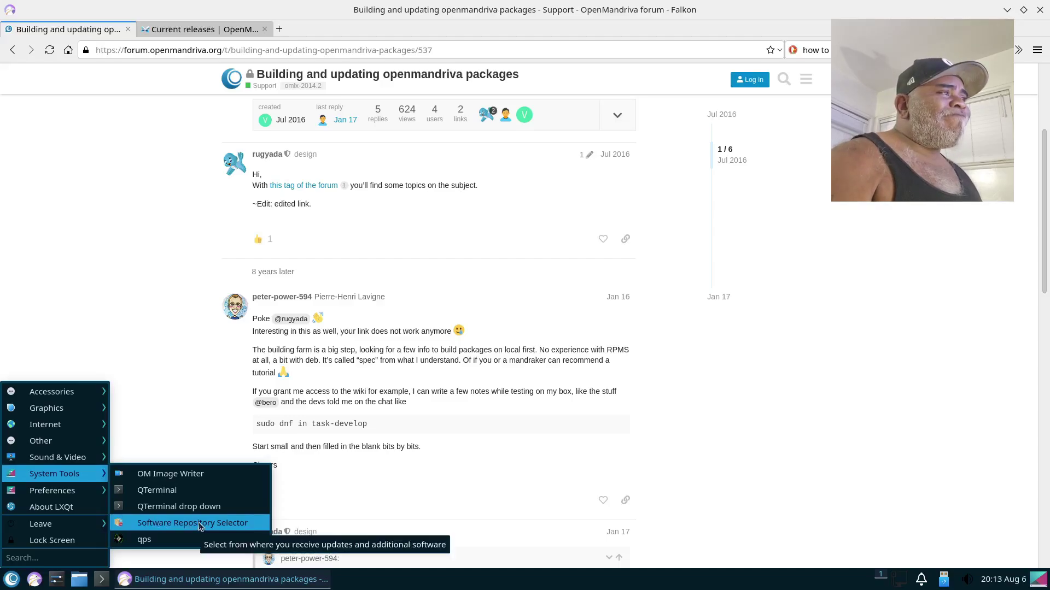
left_click(197, 523)
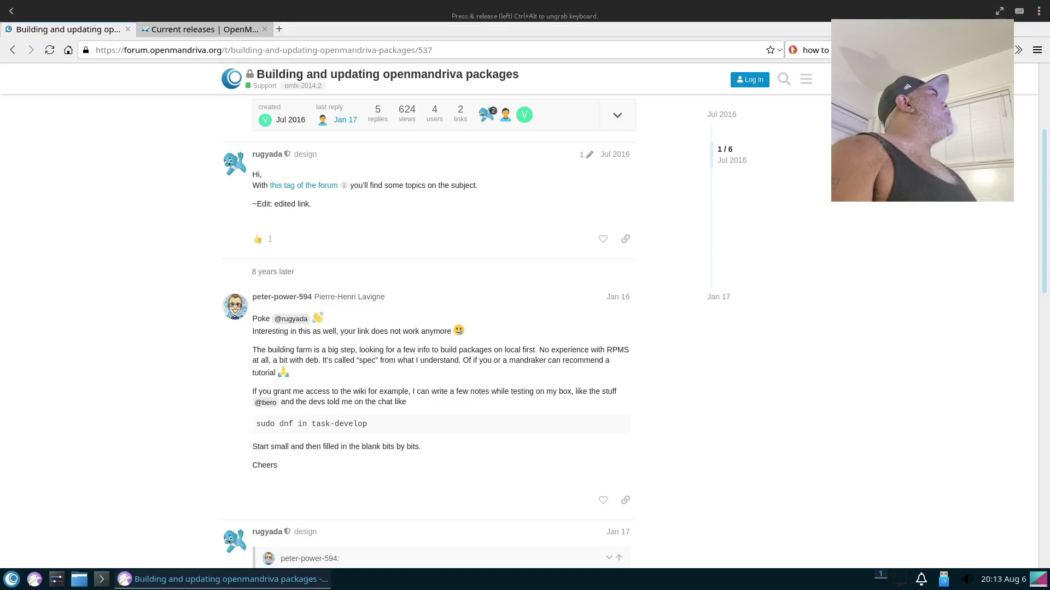
Step: Minimize Falkon and scroll through the Repository Picker's third-party repository list without changing anything
left_click(1007, 9)
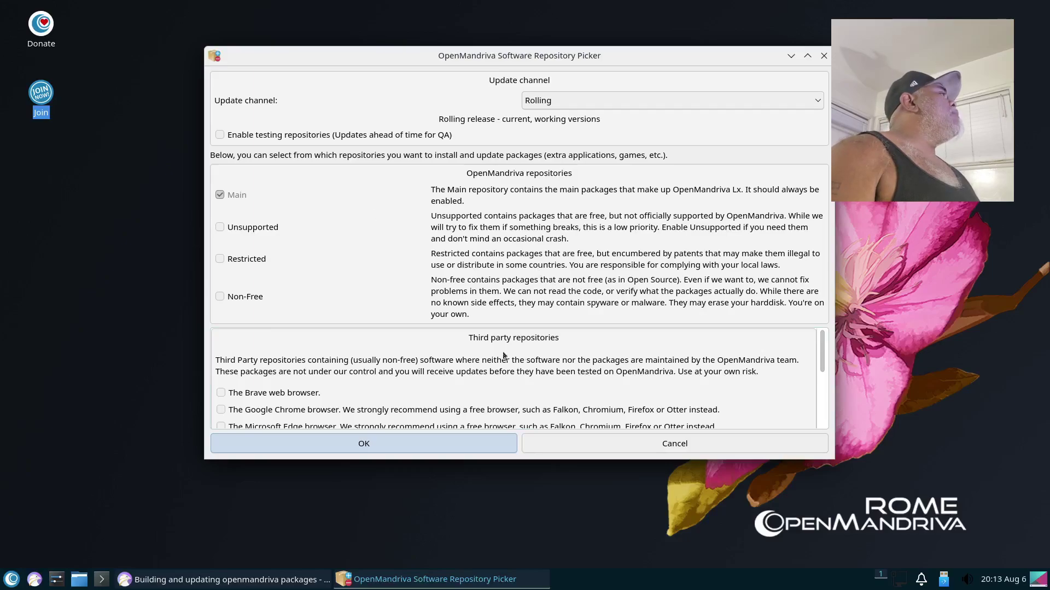
scroll(461, 372, "down", 5)
scroll(463, 397, "up", 5)
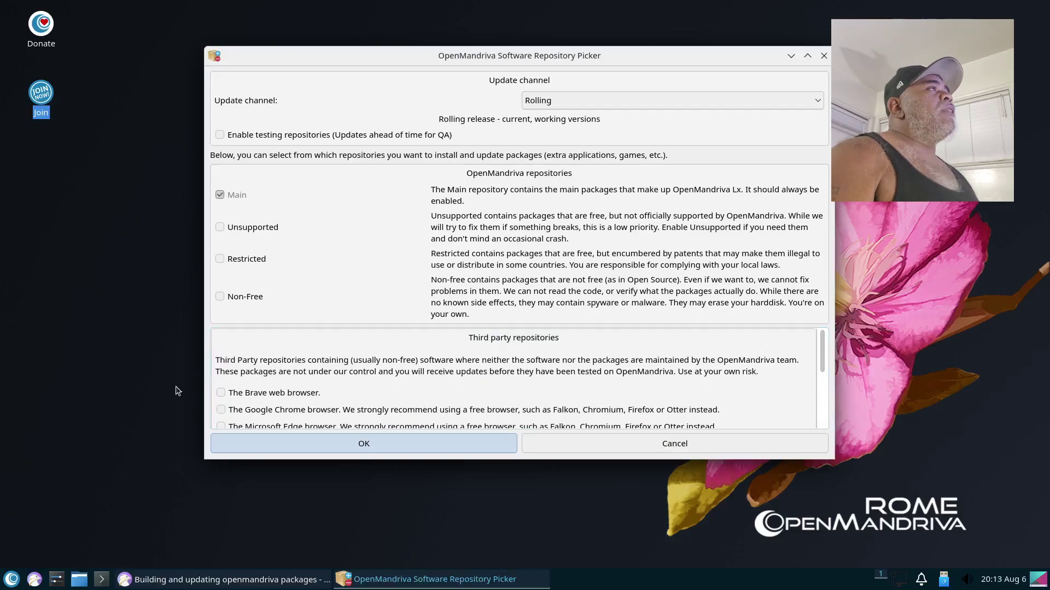
scroll(340, 394, "down", 2)
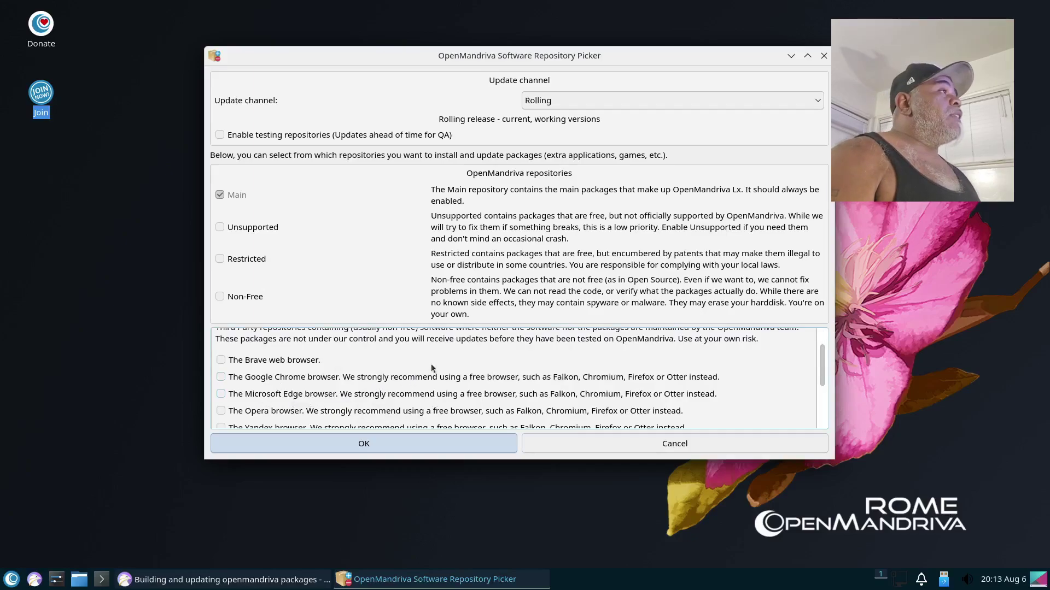
scroll(435, 369, "down", 5)
scroll(437, 370, "up", 4)
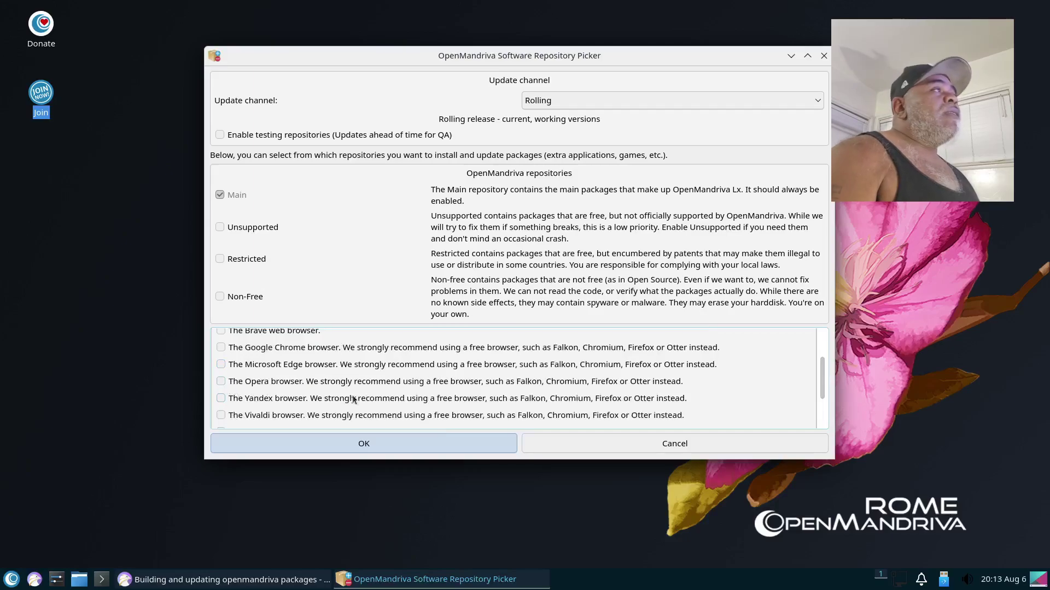
scroll(413, 382, "down", 2)
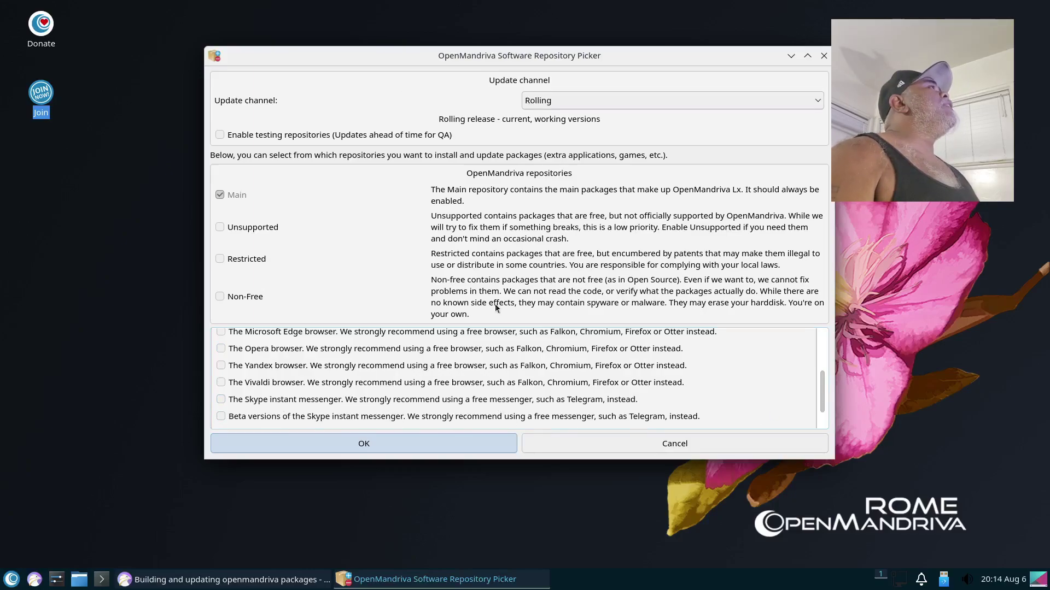
scroll(577, 418, "up", 3)
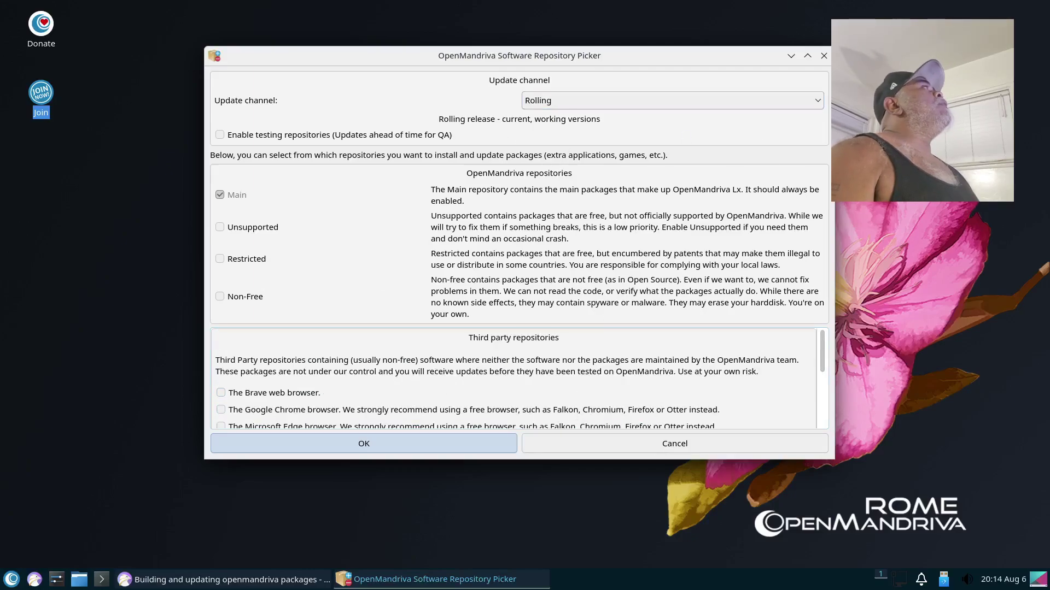
left_click(824, 56)
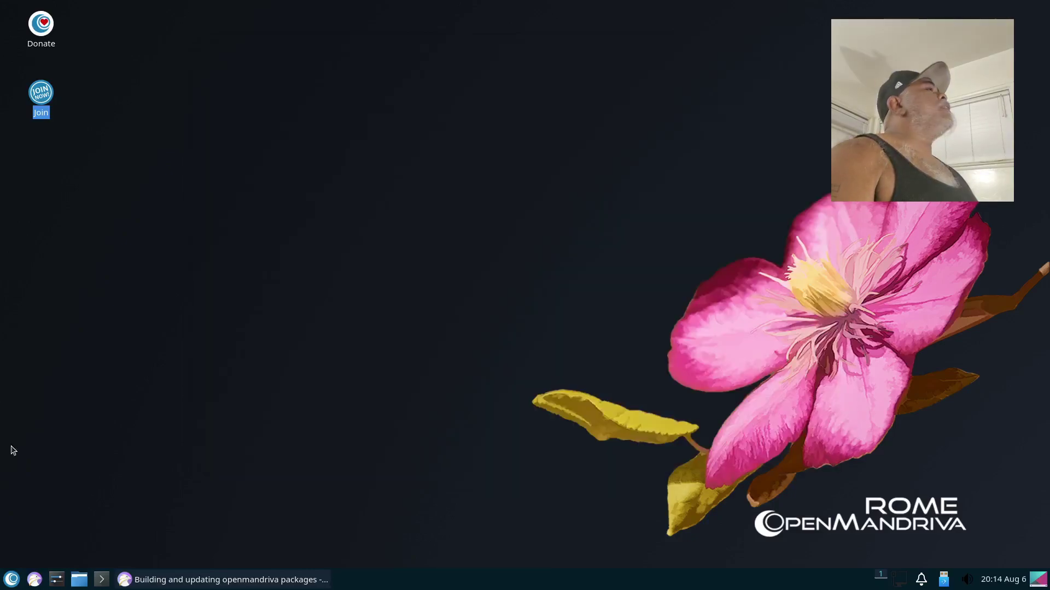
left_click(11, 578)
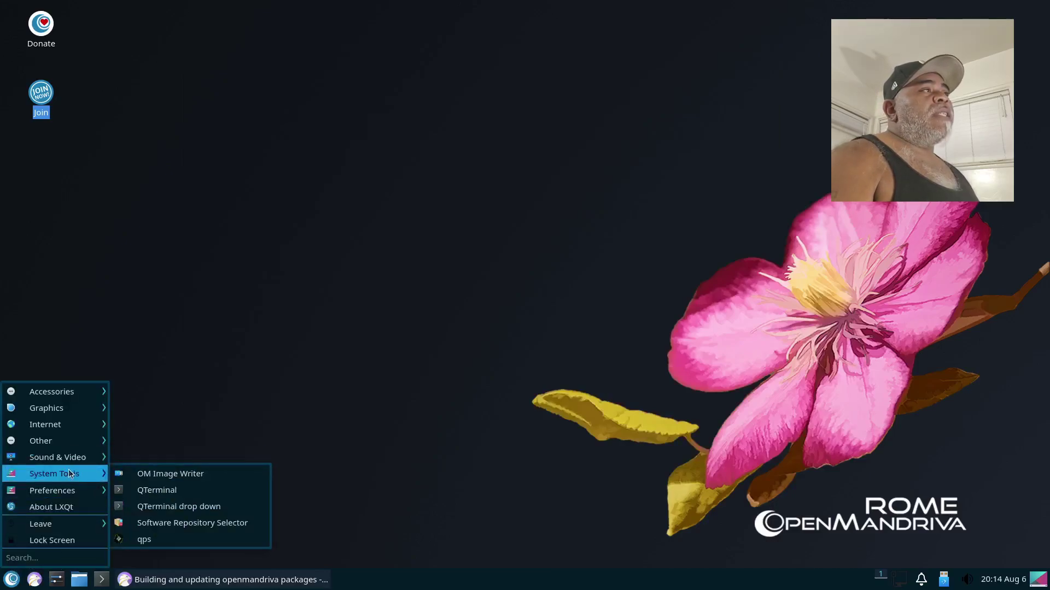
left_click(152, 539)
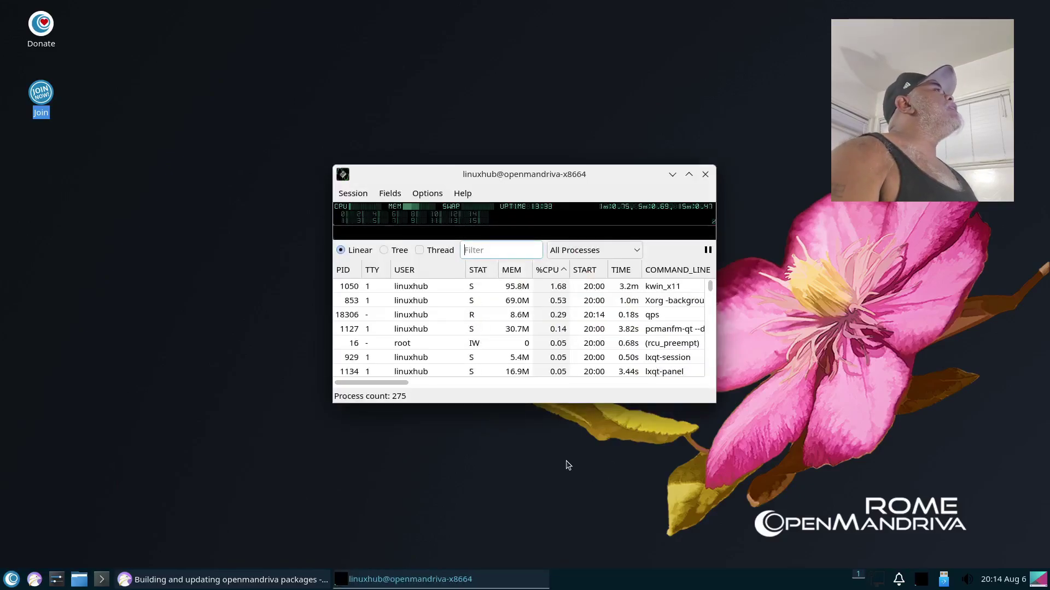
left_click(463, 193)
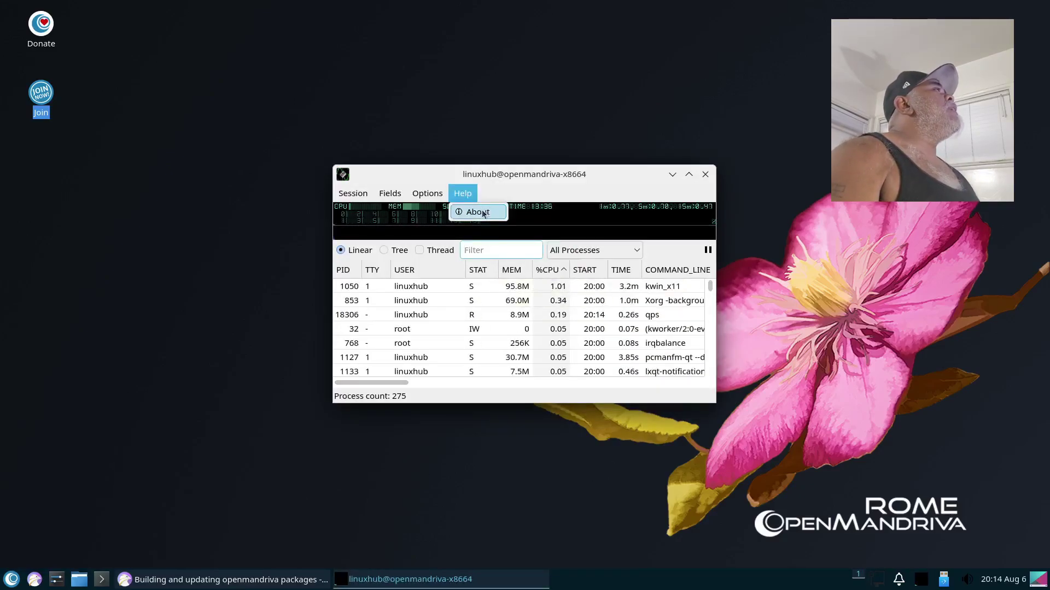
left_click(483, 211)
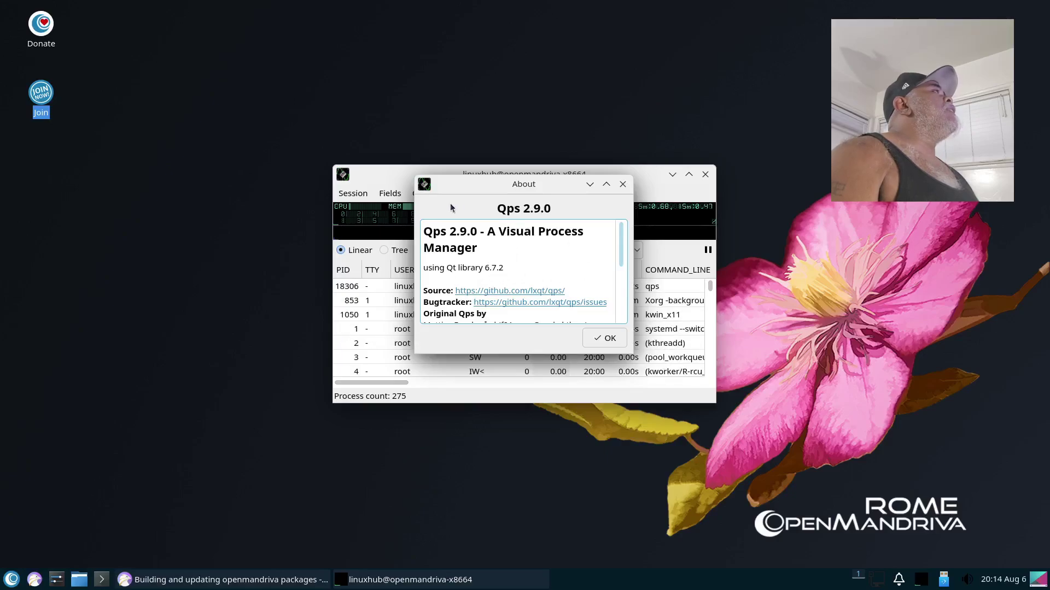
left_click(622, 184)
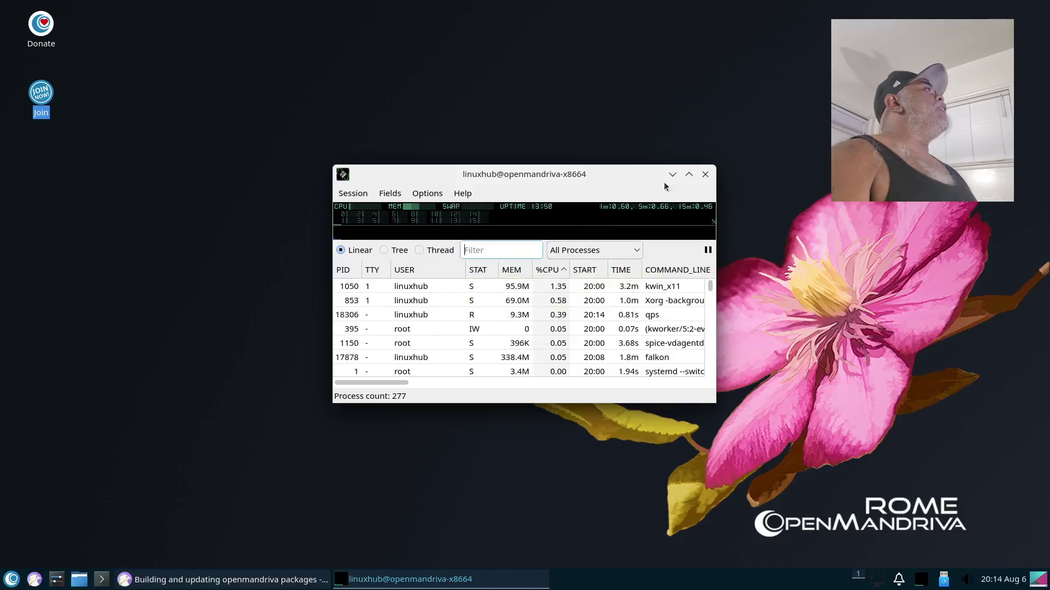
left_click(689, 174)
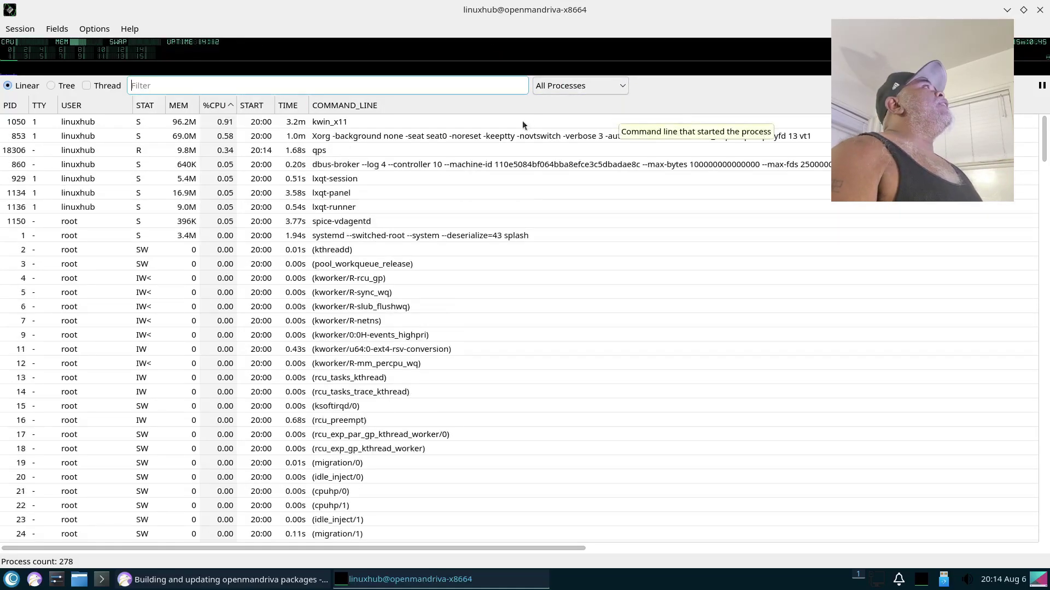
Step: Close the process manager and launch the dnfdragora package manager from the application menu
left_click(1040, 9)
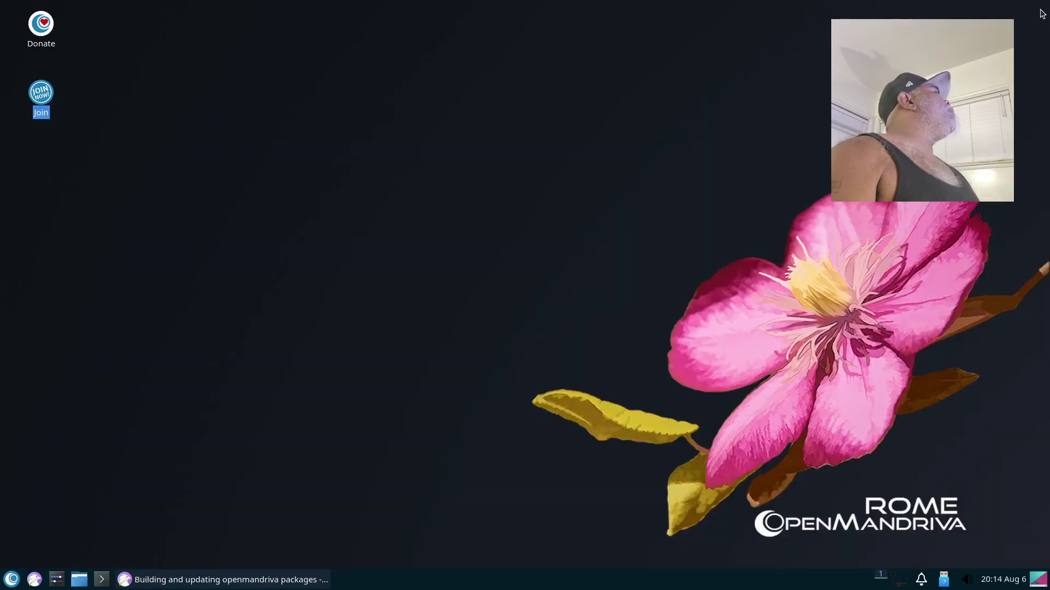
left_click(15, 582)
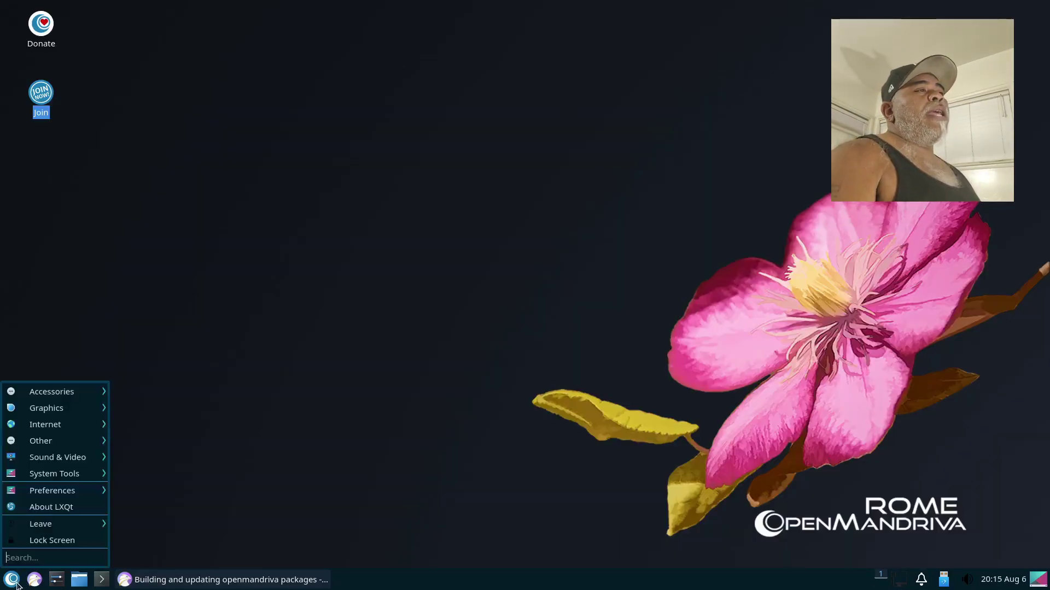
mouse_move(48, 473)
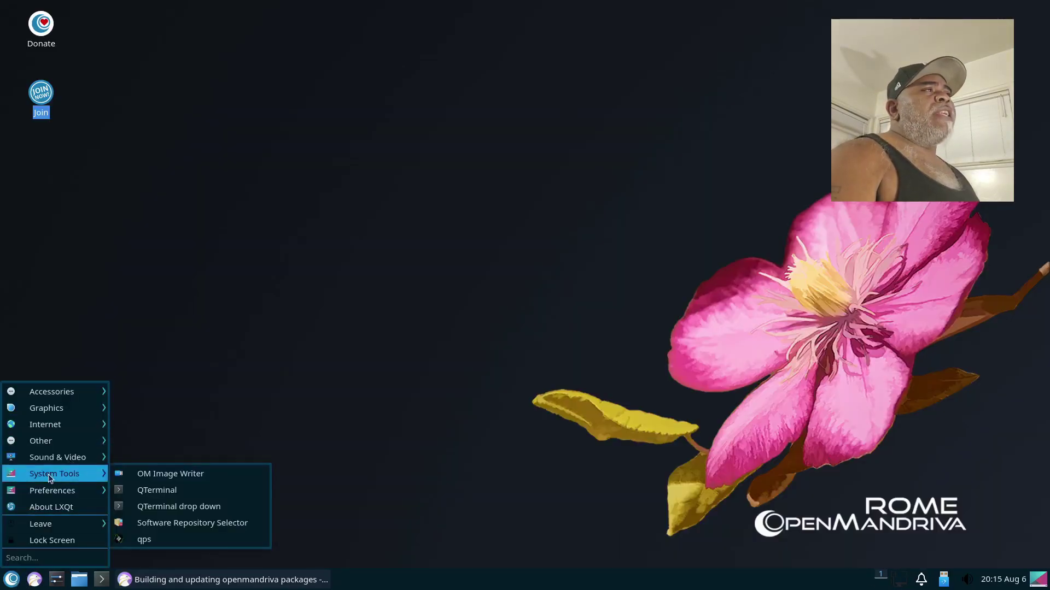
mouse_move(49, 494)
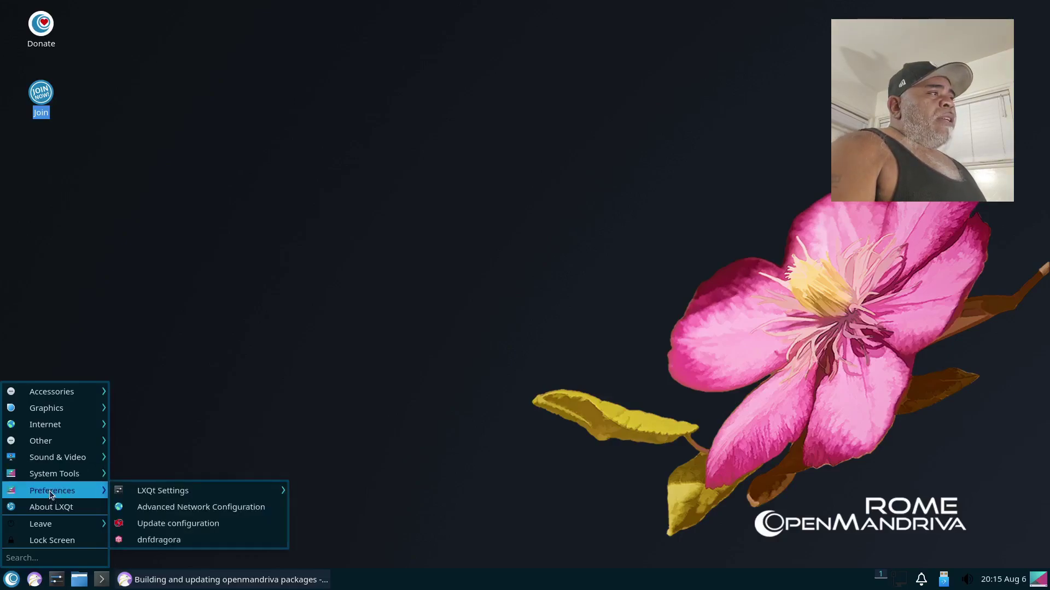
left_click(166, 541)
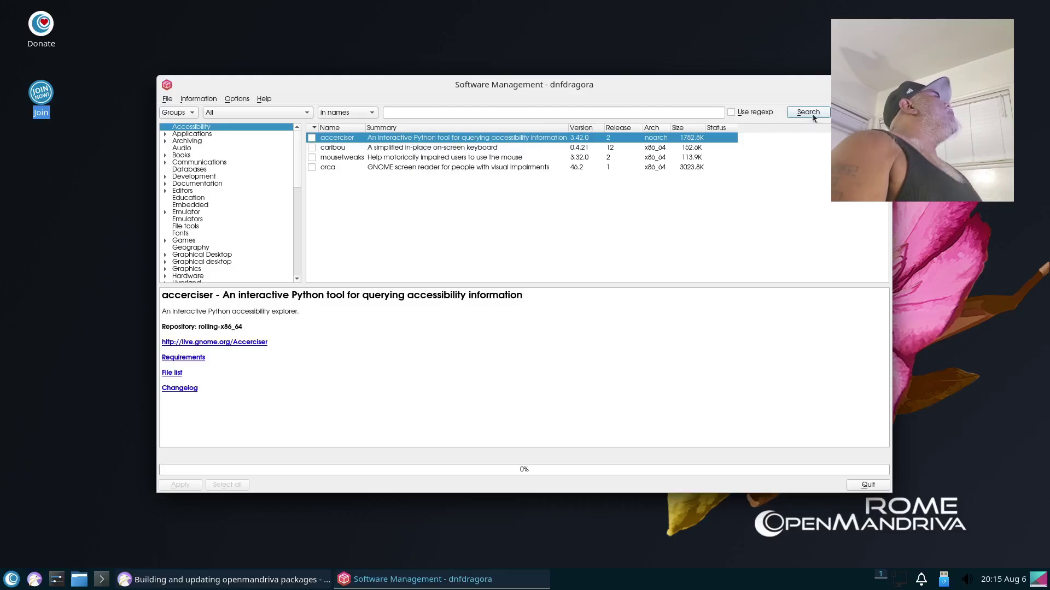
Step: Search for gimp, mark it for installation and apply to list its 40 M of dependencies
left_click(421, 112)
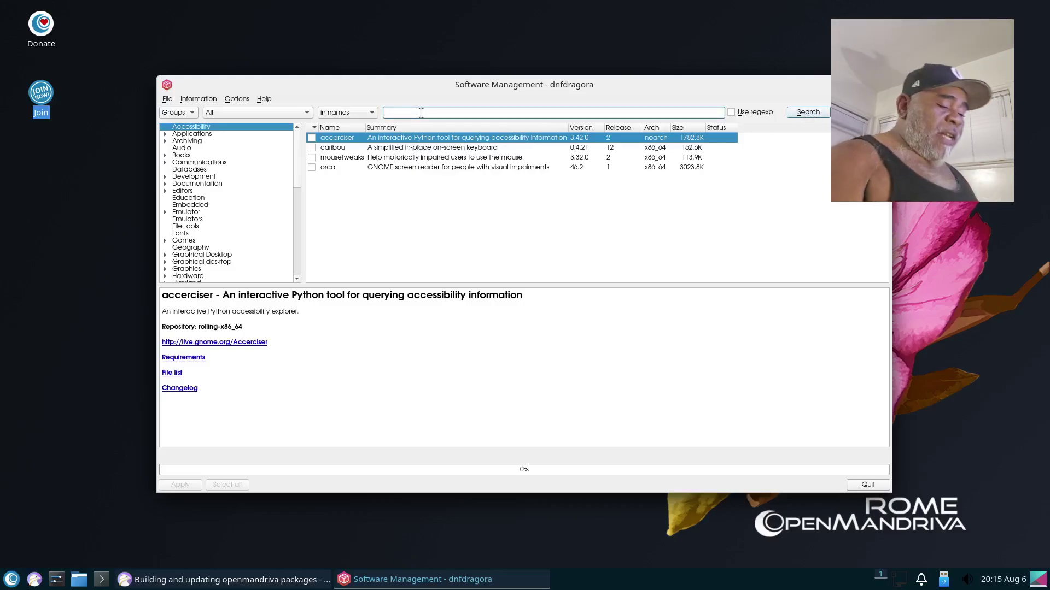
type("gimp")
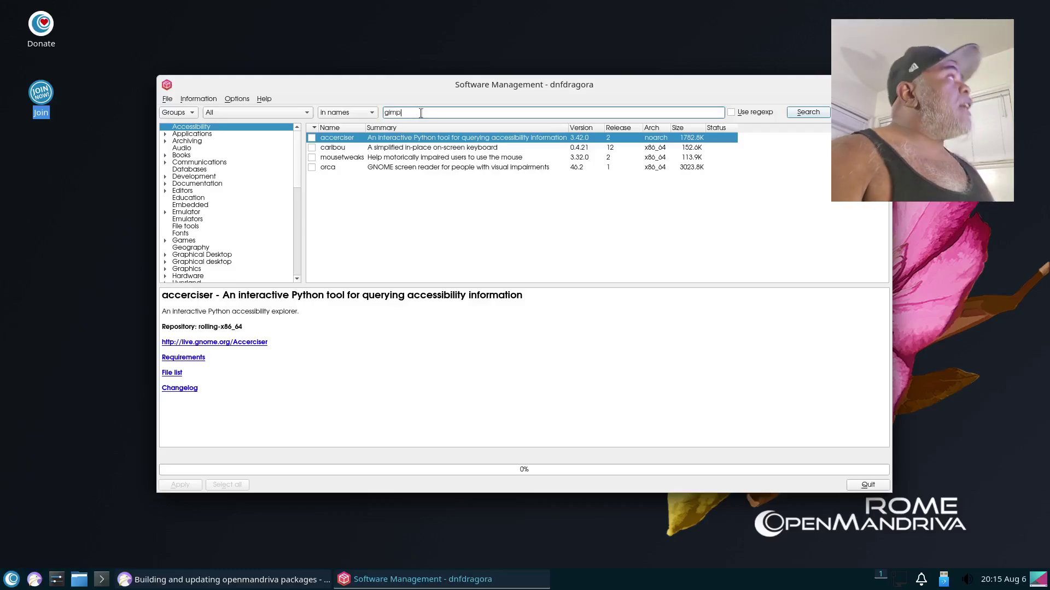
left_click(798, 114)
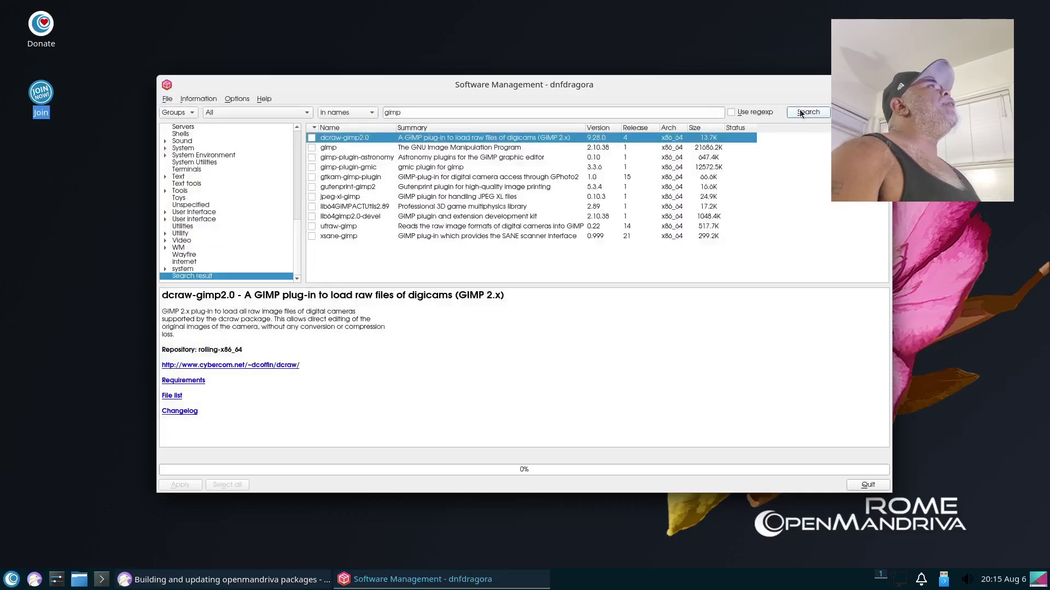
left_click(312, 148)
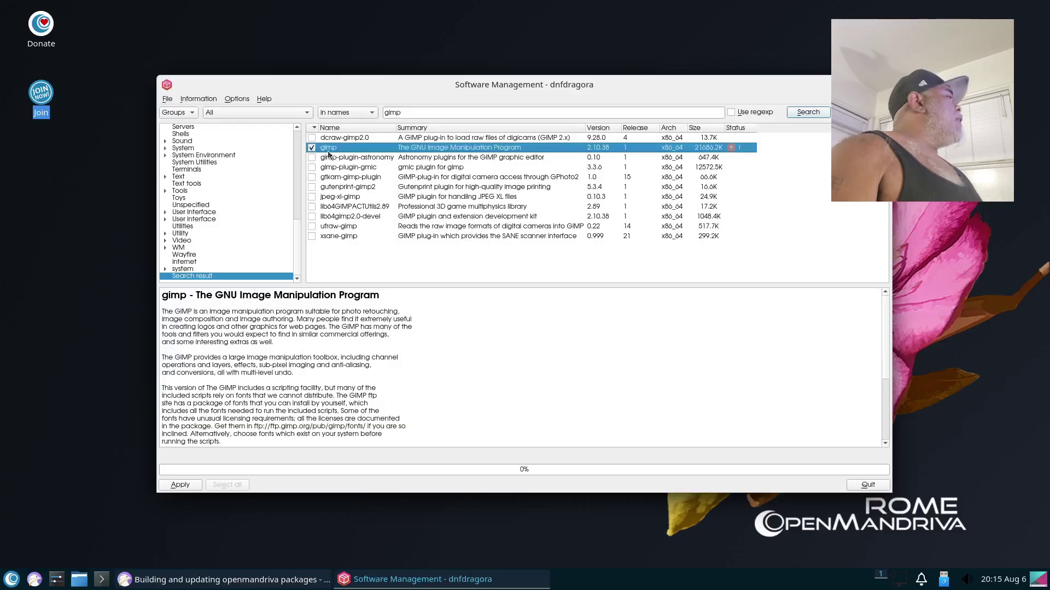
left_click(179, 485)
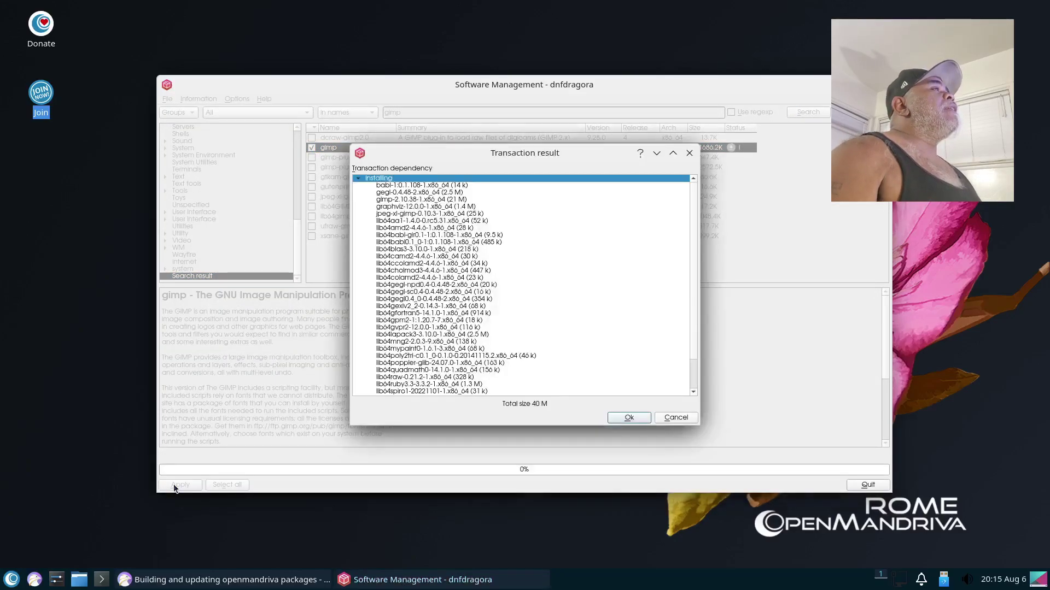
Step: Accept the dependency list and authenticate with the administrator password to install gimp 2.10.38
left_click(645, 421)
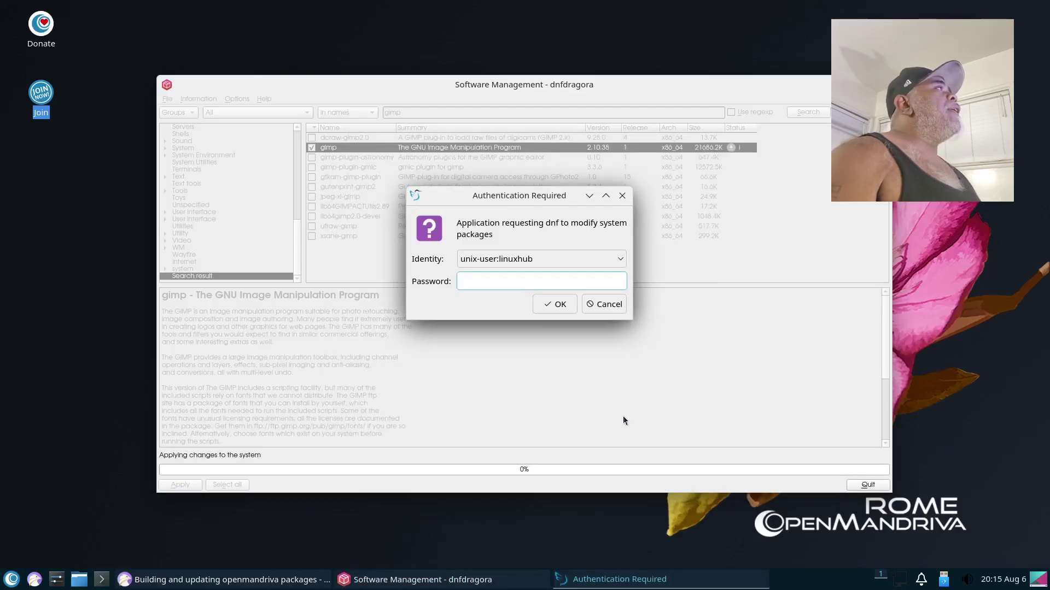
type("••")
key("Return")
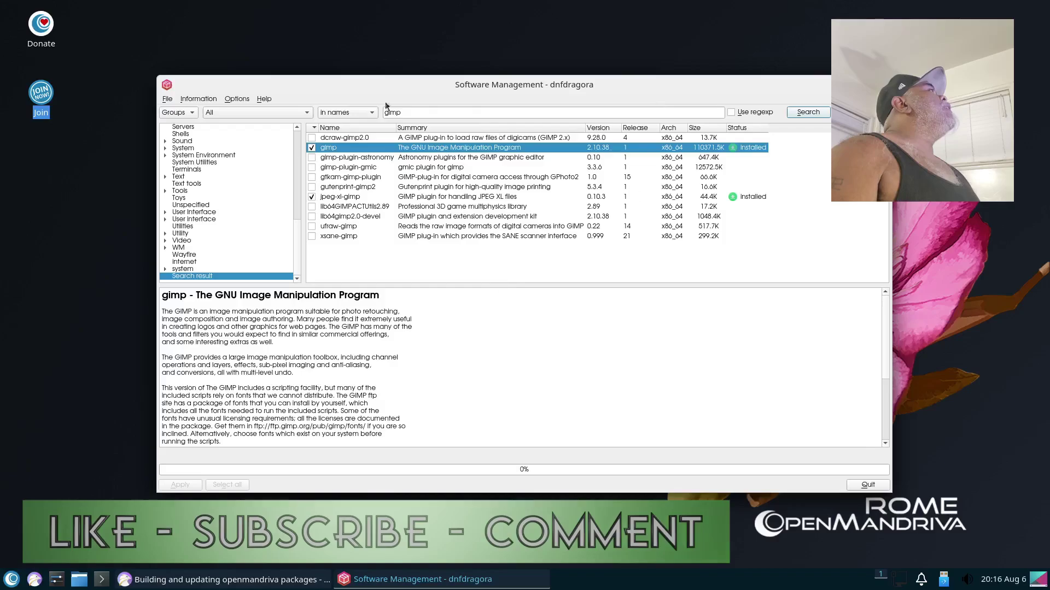
Step: Launch the newly installed GIMP from the Graphics menu and maximize its window
left_click(12, 581)
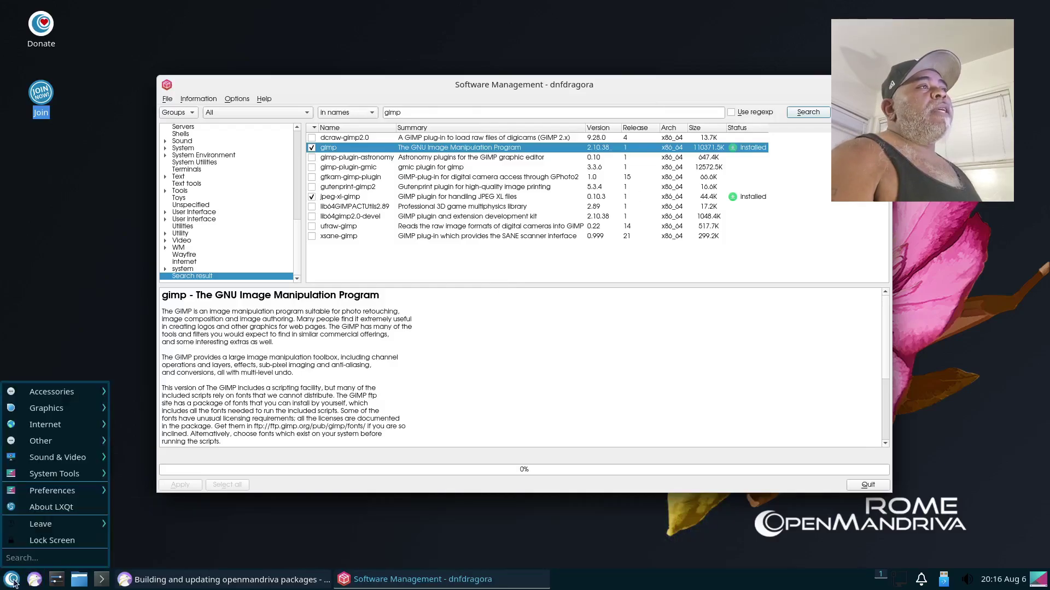
mouse_move(58, 407)
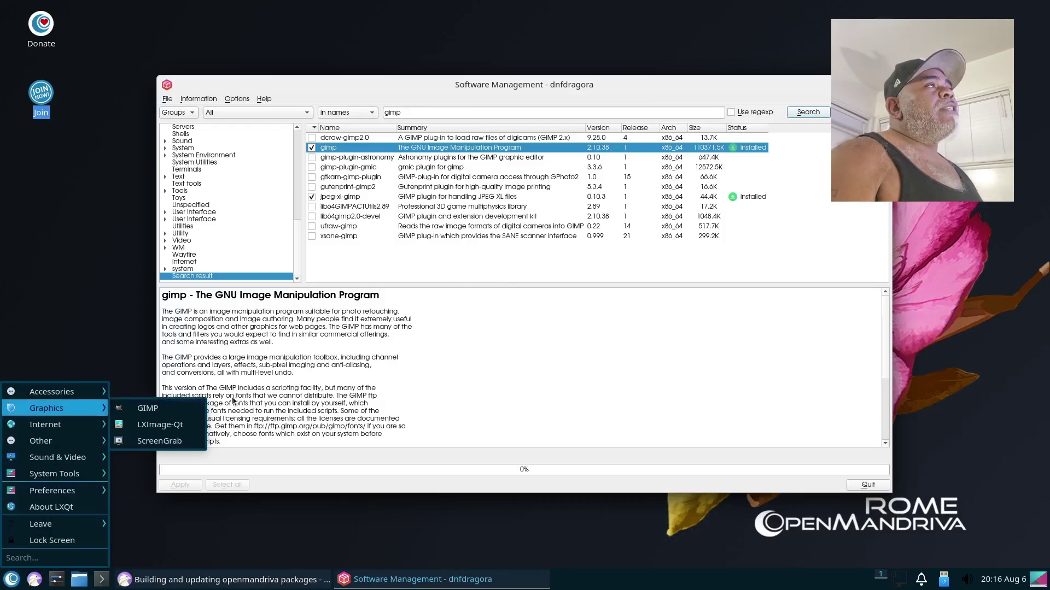
left_click(156, 409)
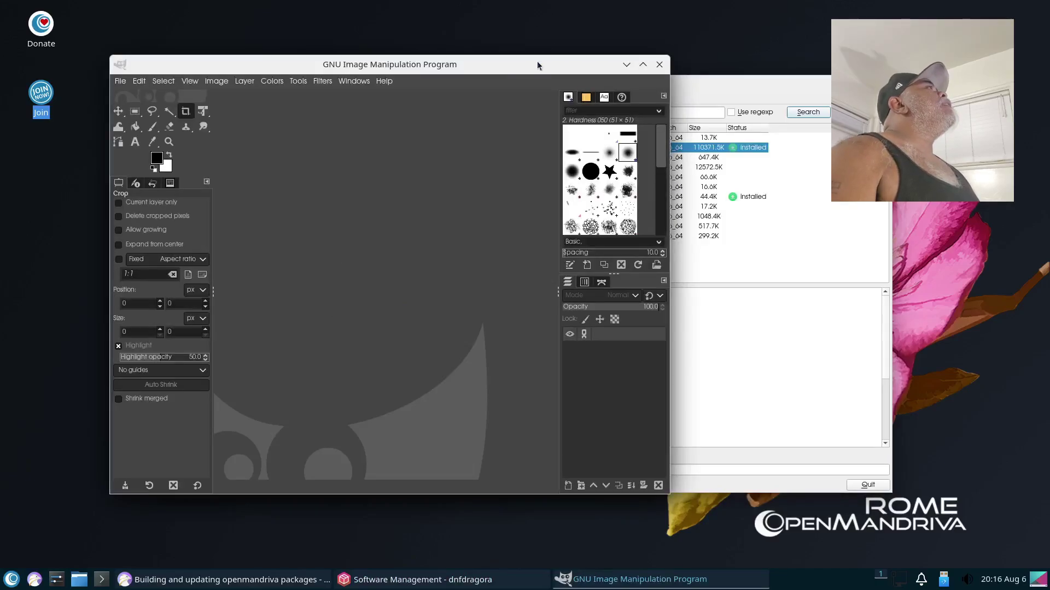
double_click(537, 65)
Step: Confirm in GIMP's About dialog that it is version 2.10.38, then quit GIMP
left_click(275, 28)
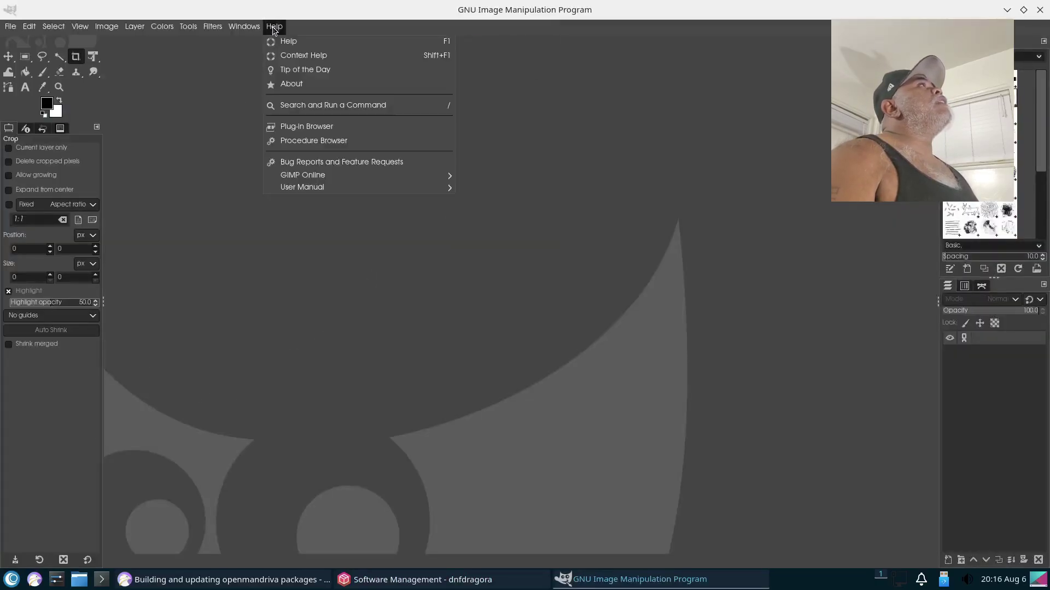
left_click(303, 86)
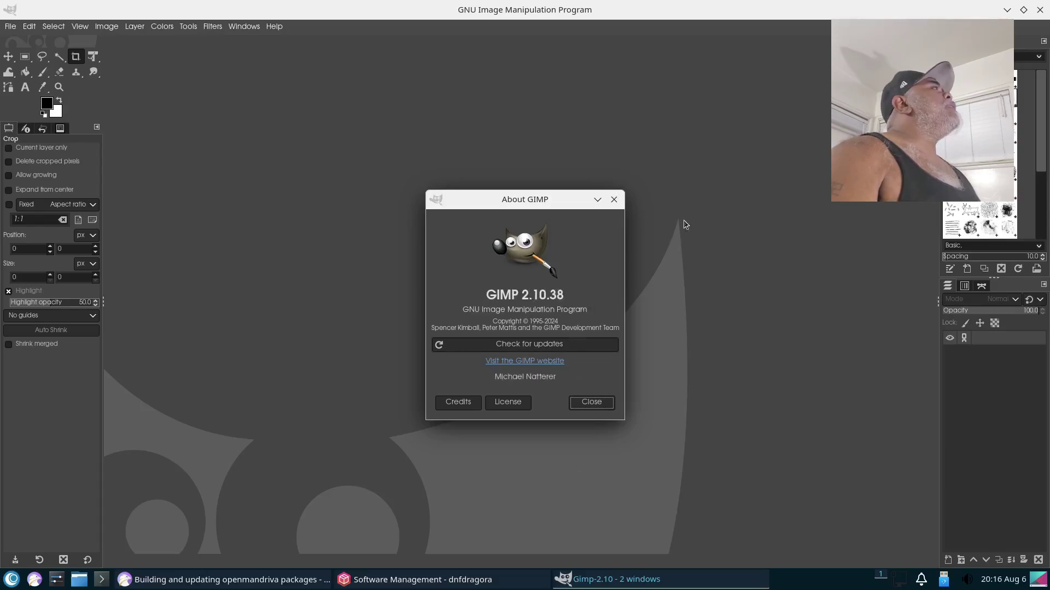
left_click(614, 200)
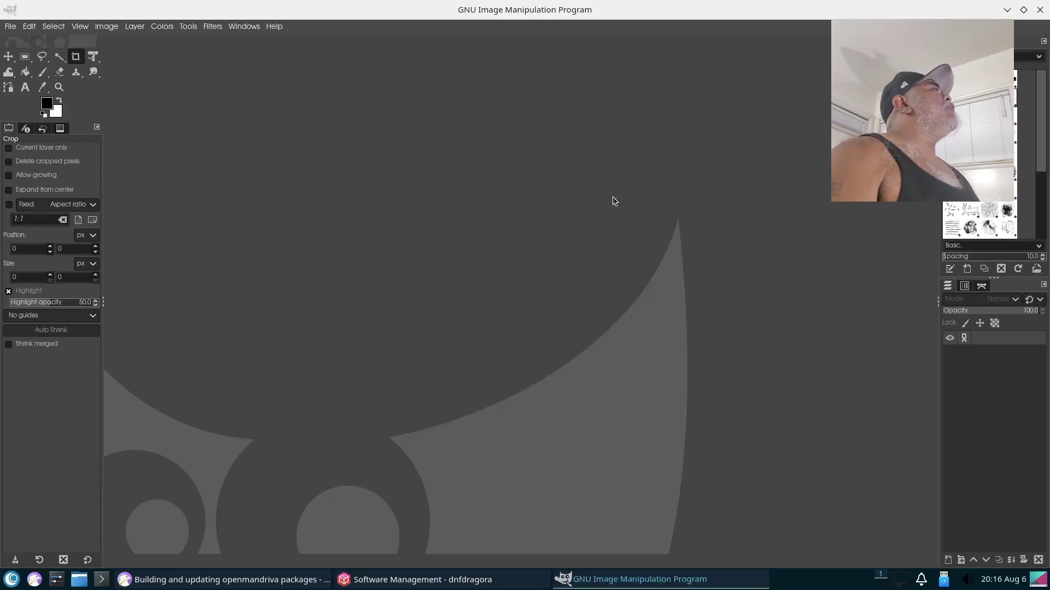
left_click(1040, 9)
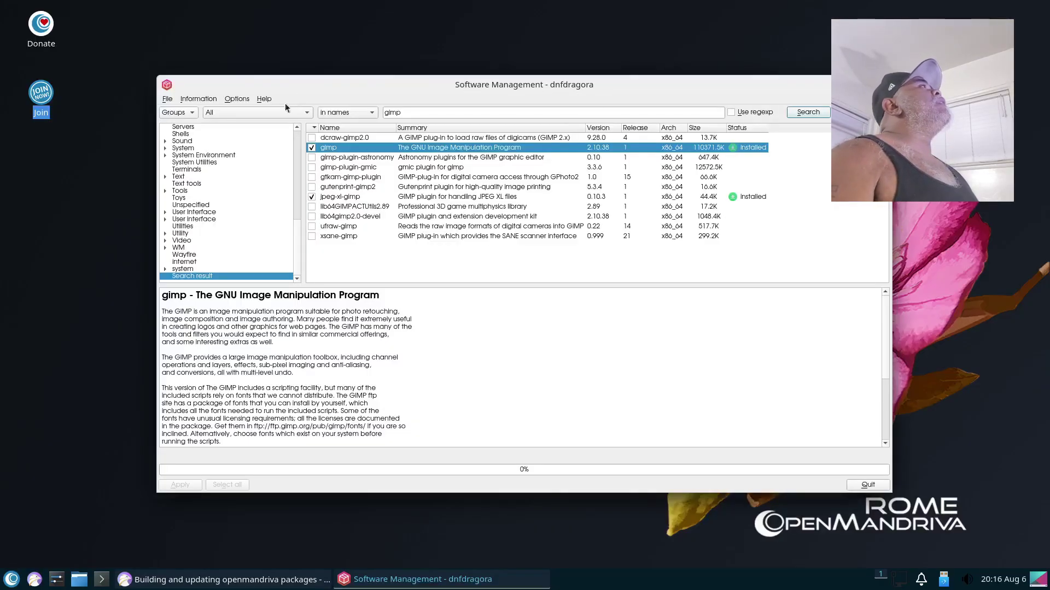
Step: View dnfdragora's version details in its About dialog, then dismiss it
left_click(265, 99)
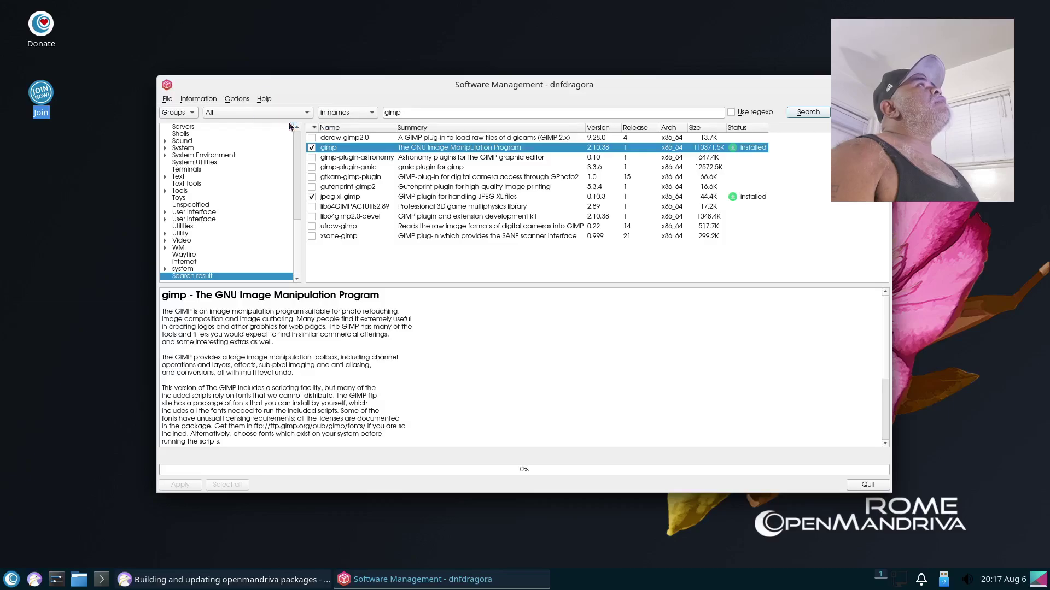
left_click(289, 123)
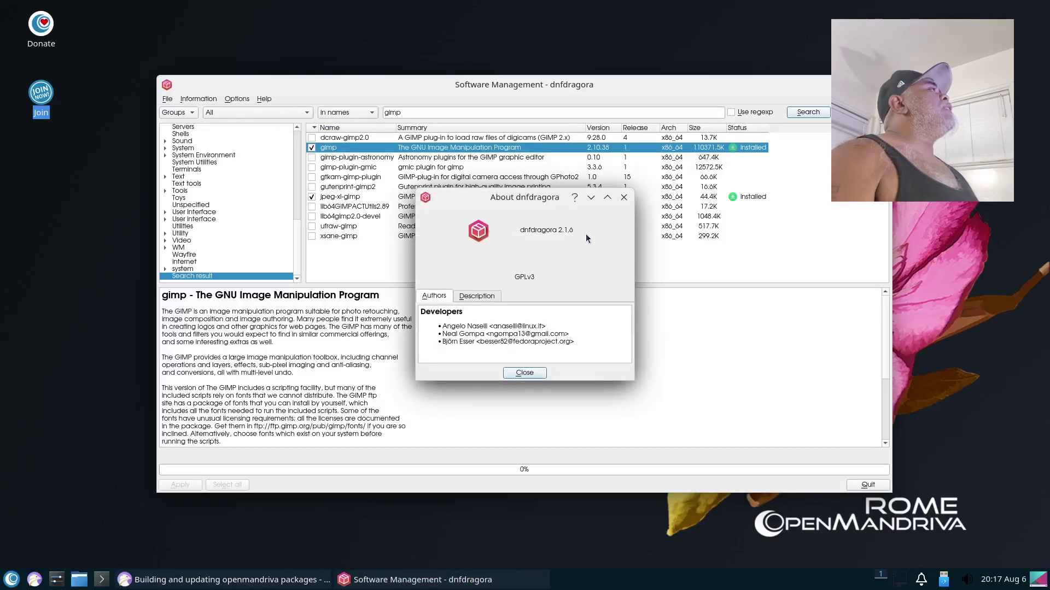
left_click(522, 374)
Step: Quit dnfdragora with Ctrl+Q and close the remaining Falkon forum window from the taskbar
key("ctrl+q")
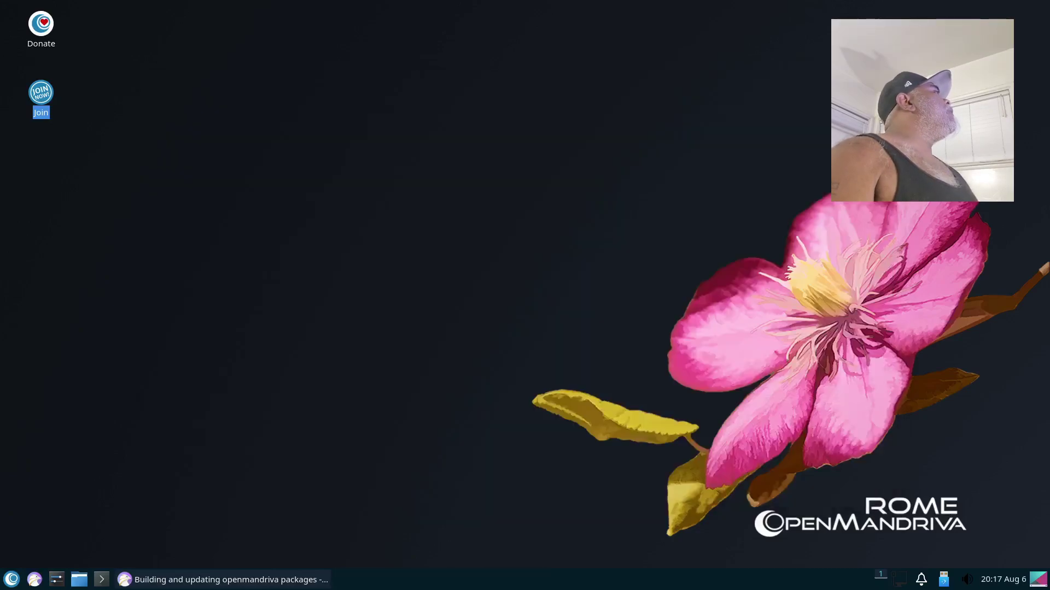
right_click(232, 579)
left_click(278, 558)
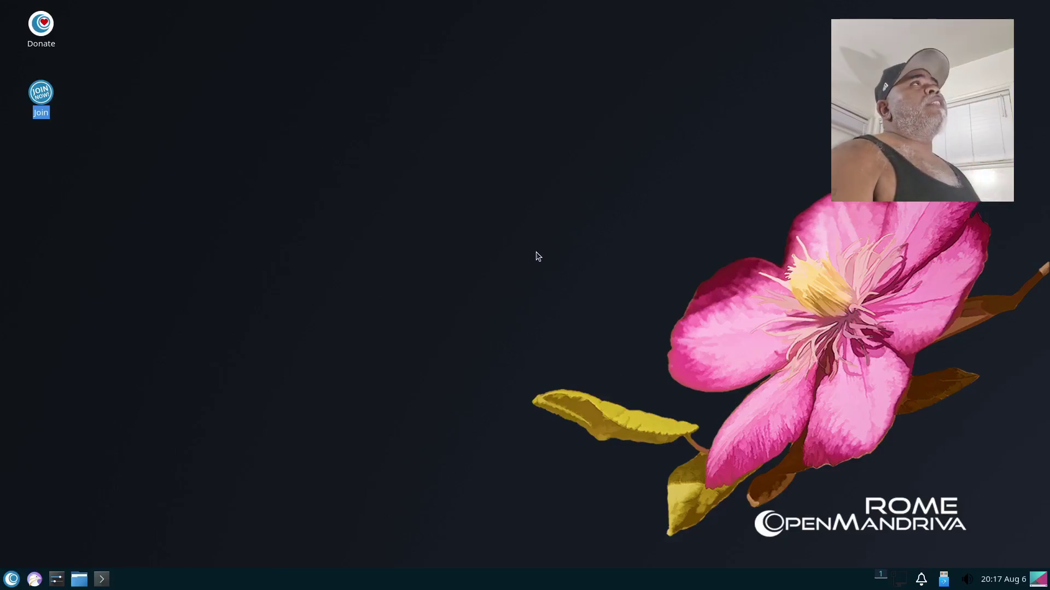
left_click(12, 579)
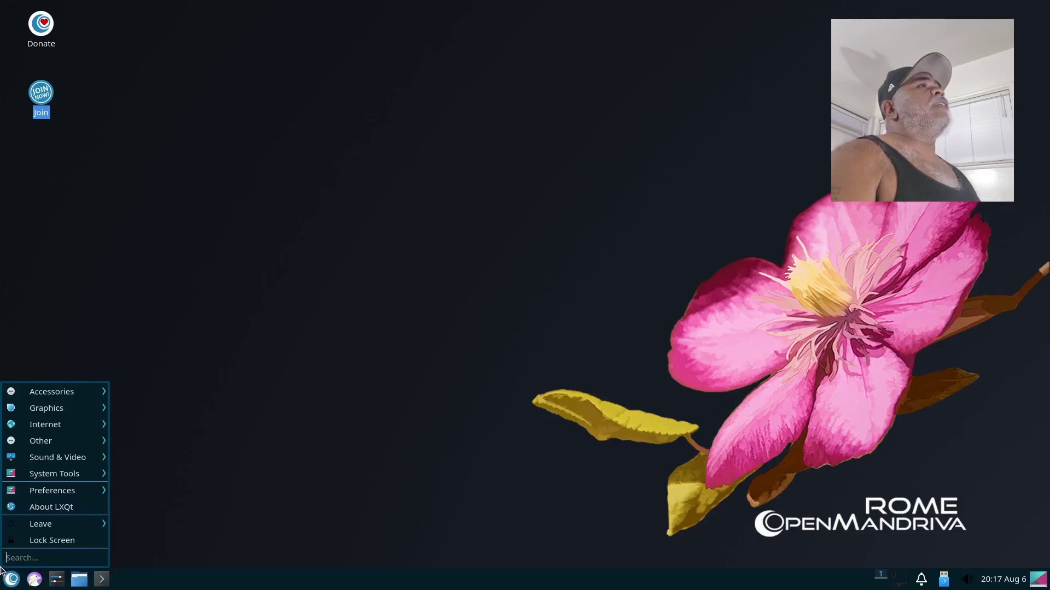
left_click(222, 270)
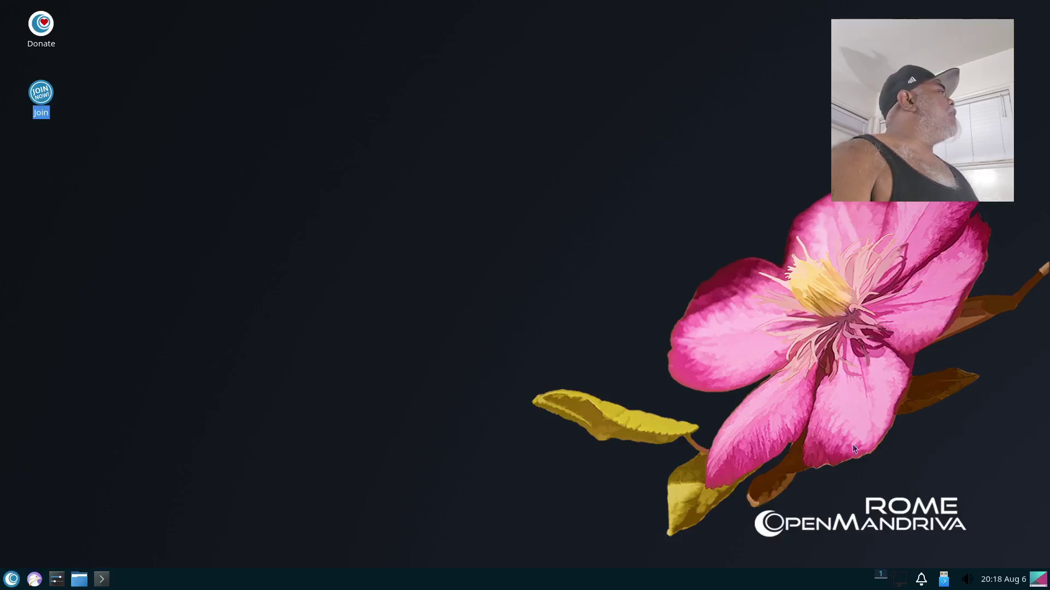
left_click(307, 240)
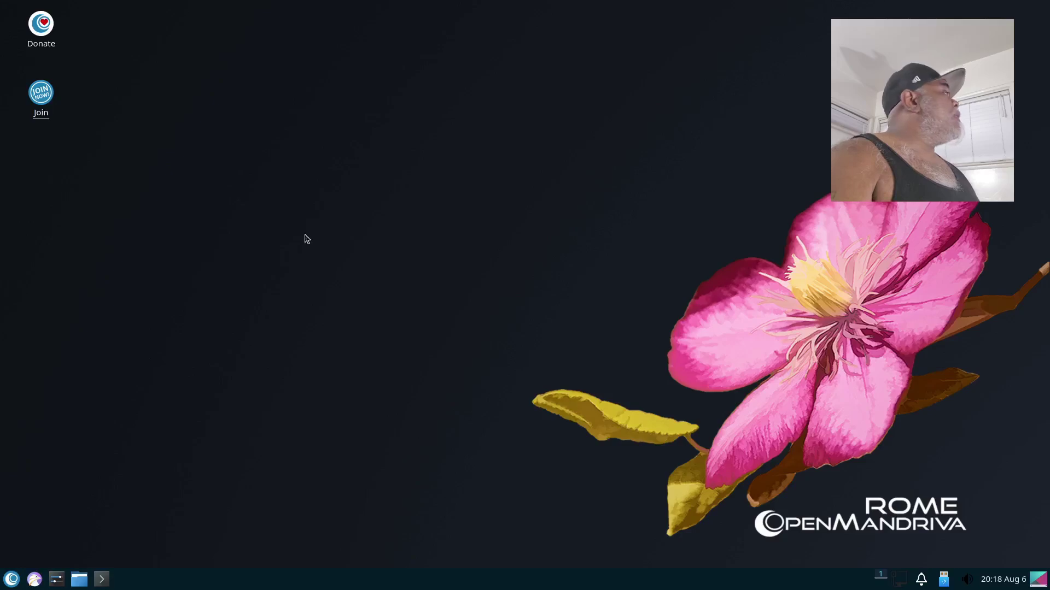